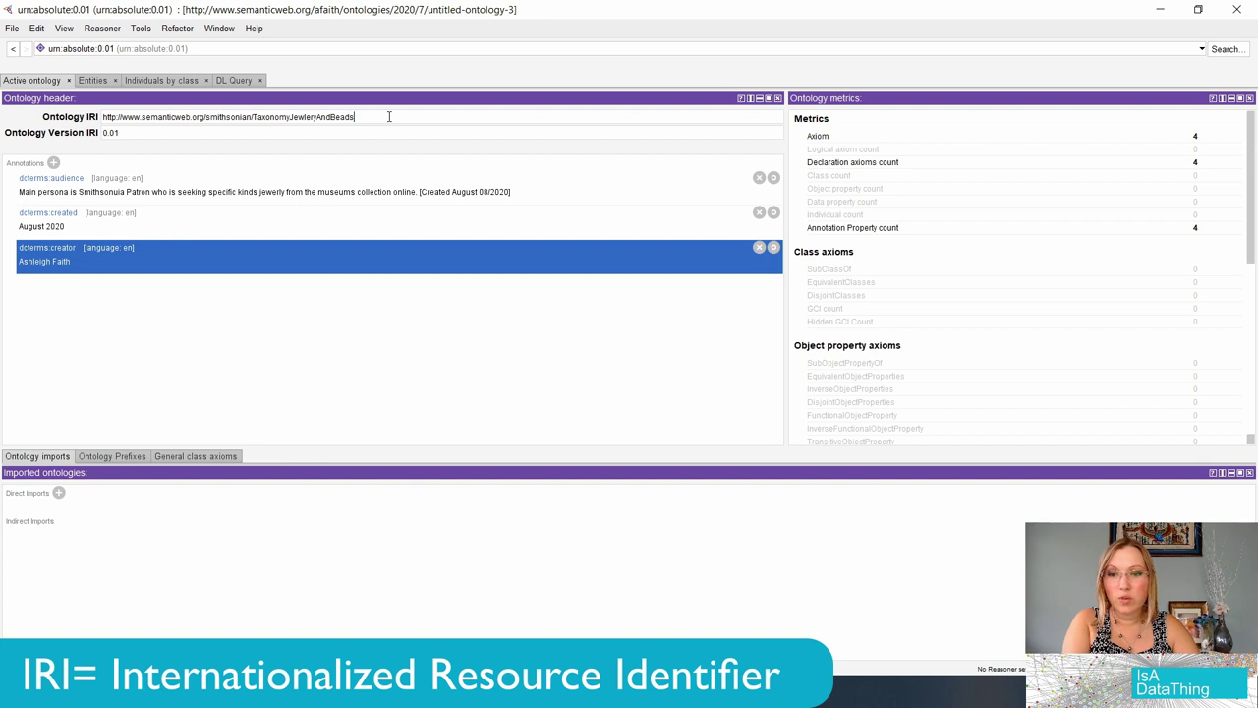
Step: Review the ontology IRI and the dcterms:audience, created and creator annotations, then go to Entities
triple_click(388, 116)
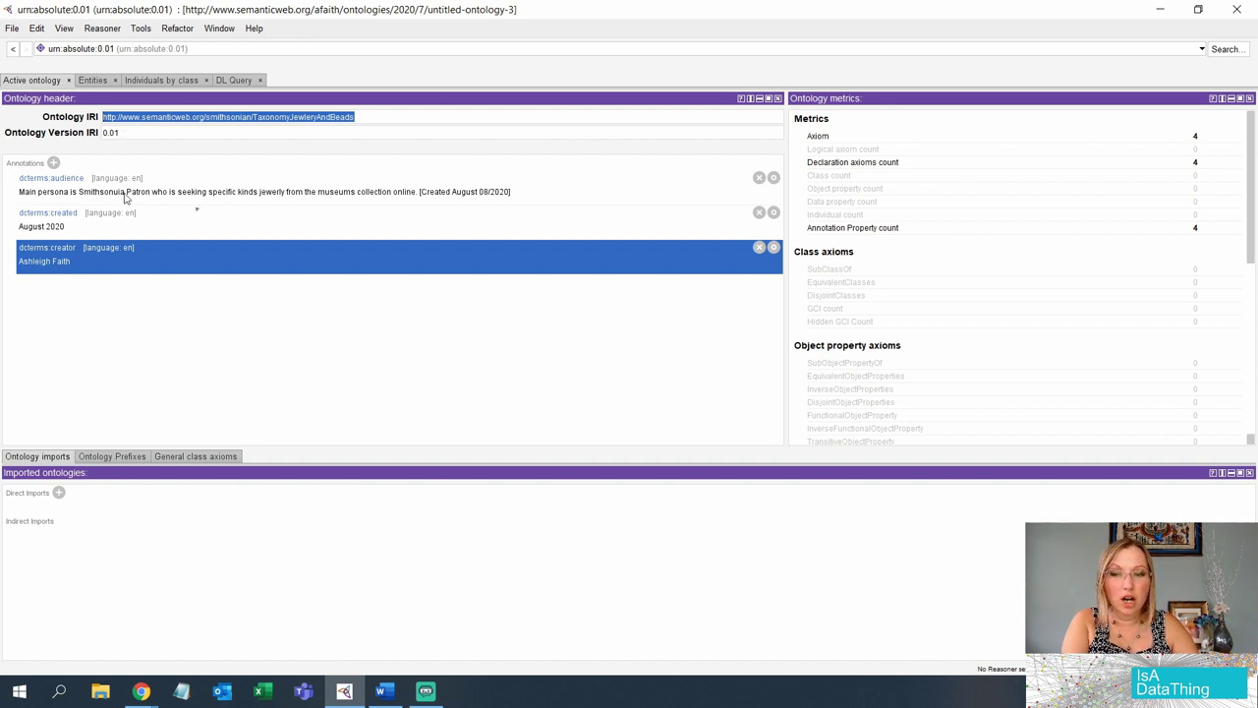
left_click(302, 195)
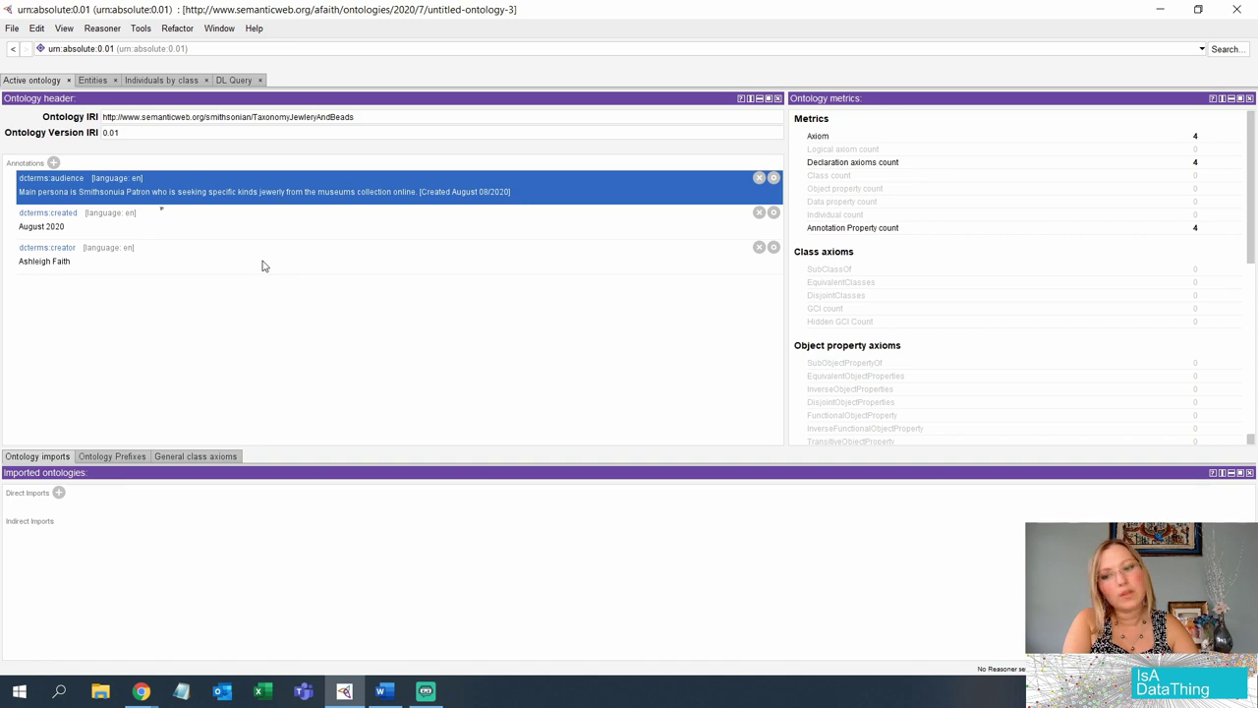
left_click(135, 230)
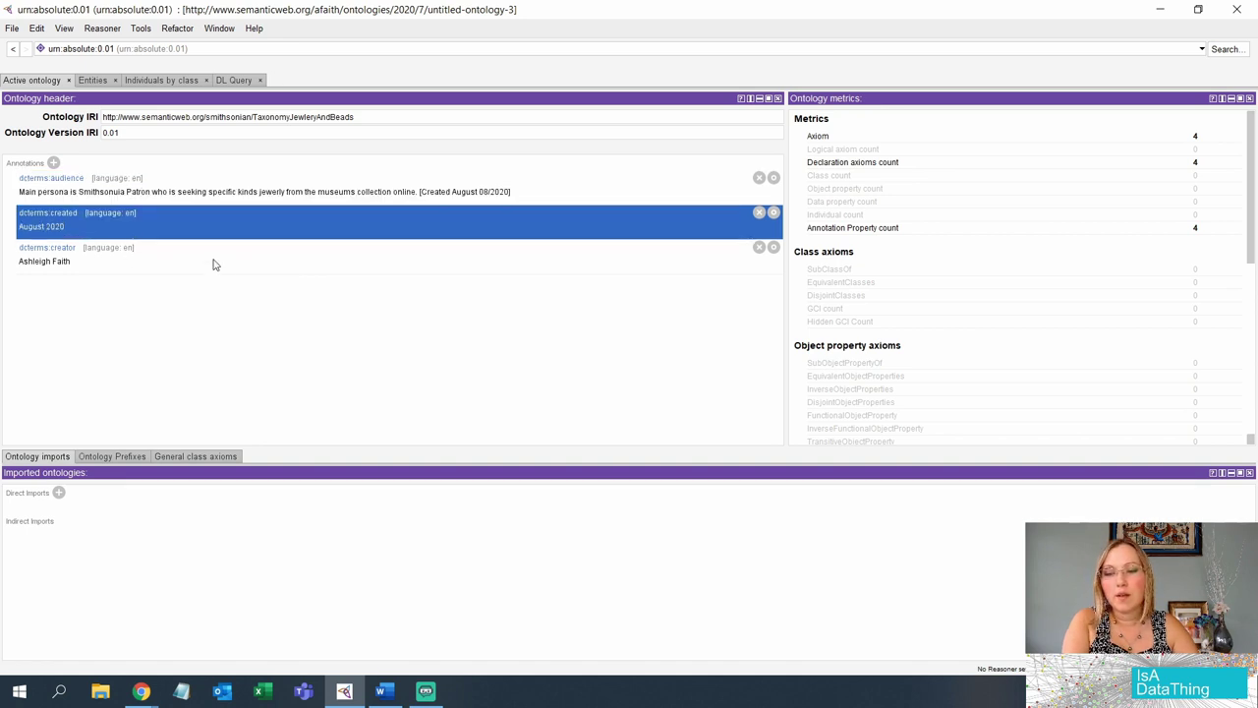
left_click(141, 264)
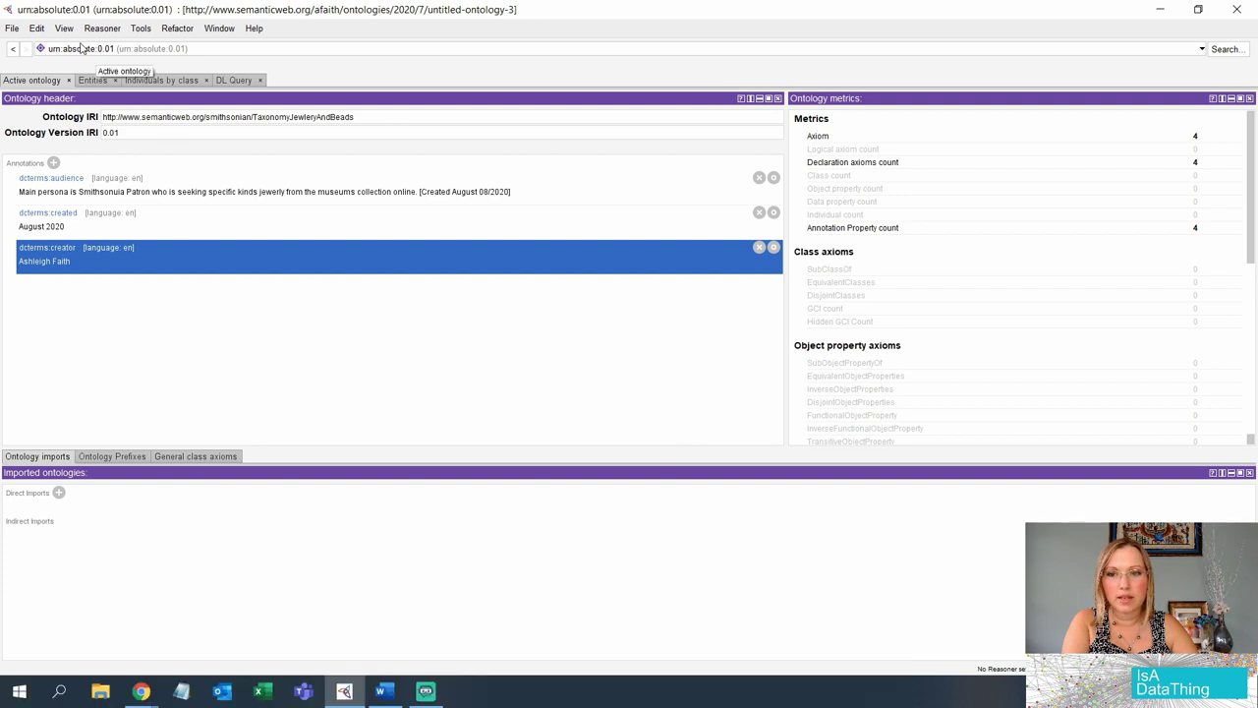
left_click(93, 80)
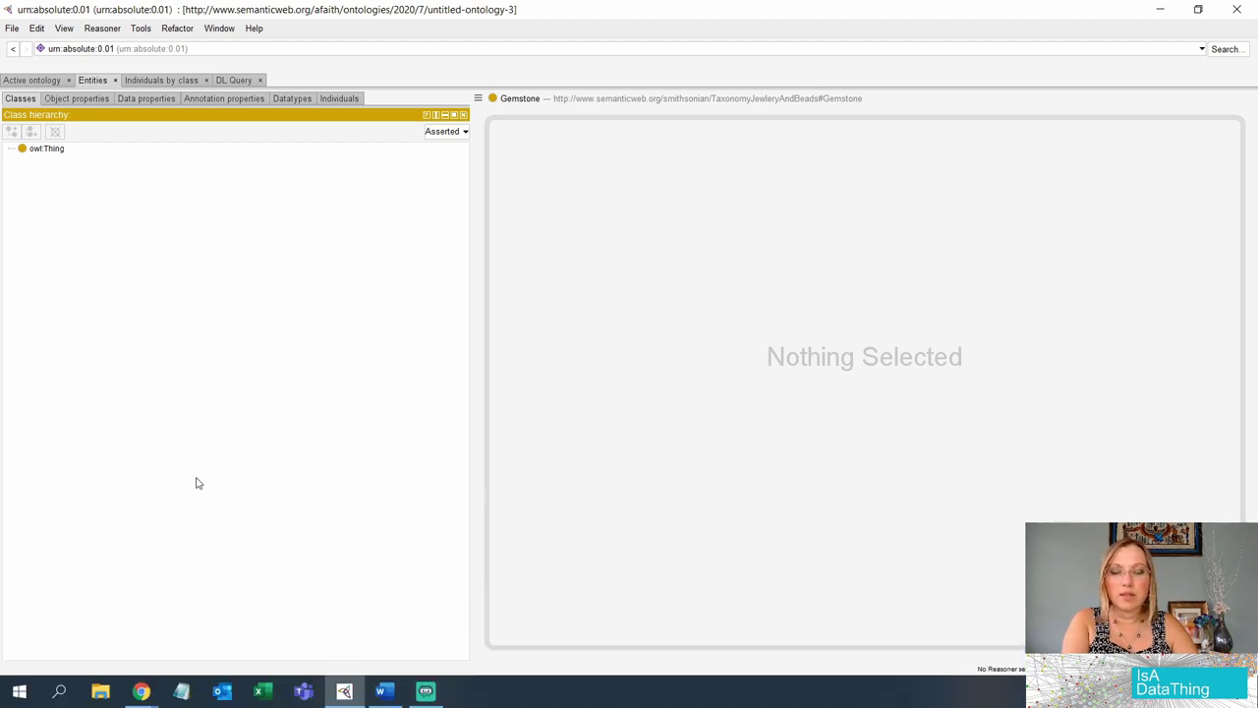
Step: Show thumbnails of the two open Chrome windows from the taskbar
left_click(142, 691)
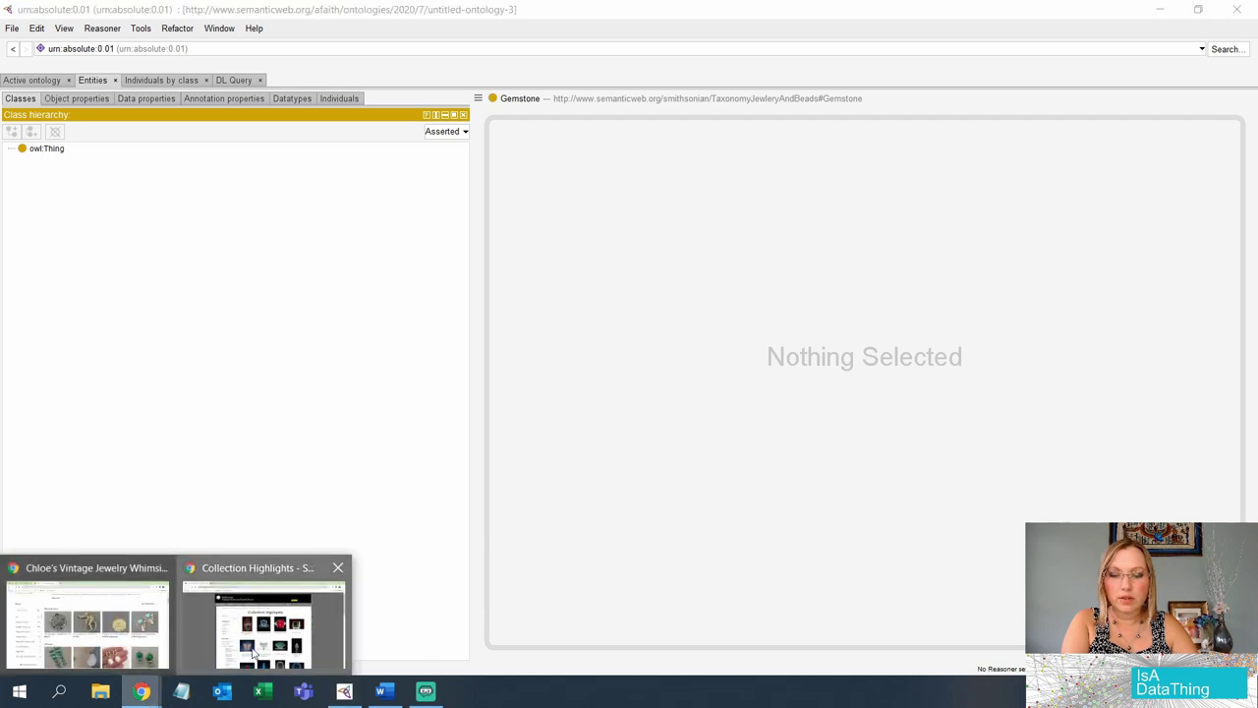
Step: Bring the GeoGallery Collection Highlights window to the front
left_click(253, 651)
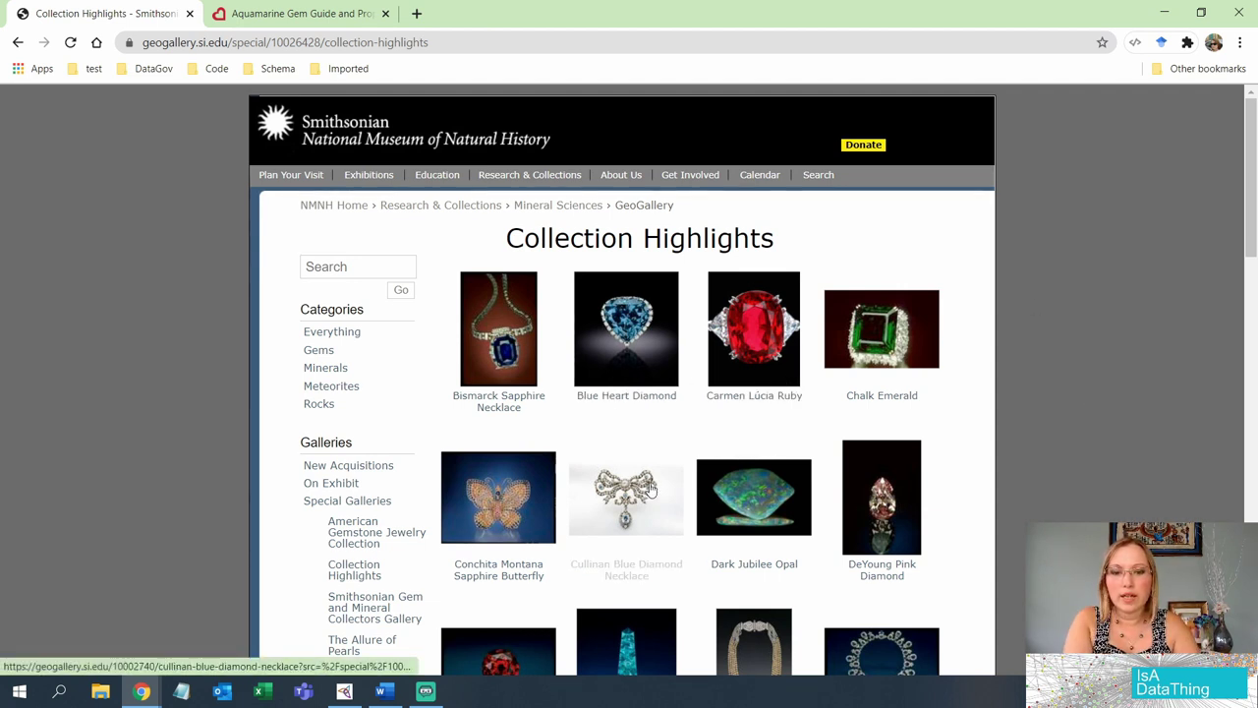
Step: Open the Blue Heart Diamond entry and read its locality, South Africa, and its 30.62 ct weight
left_click(617, 331)
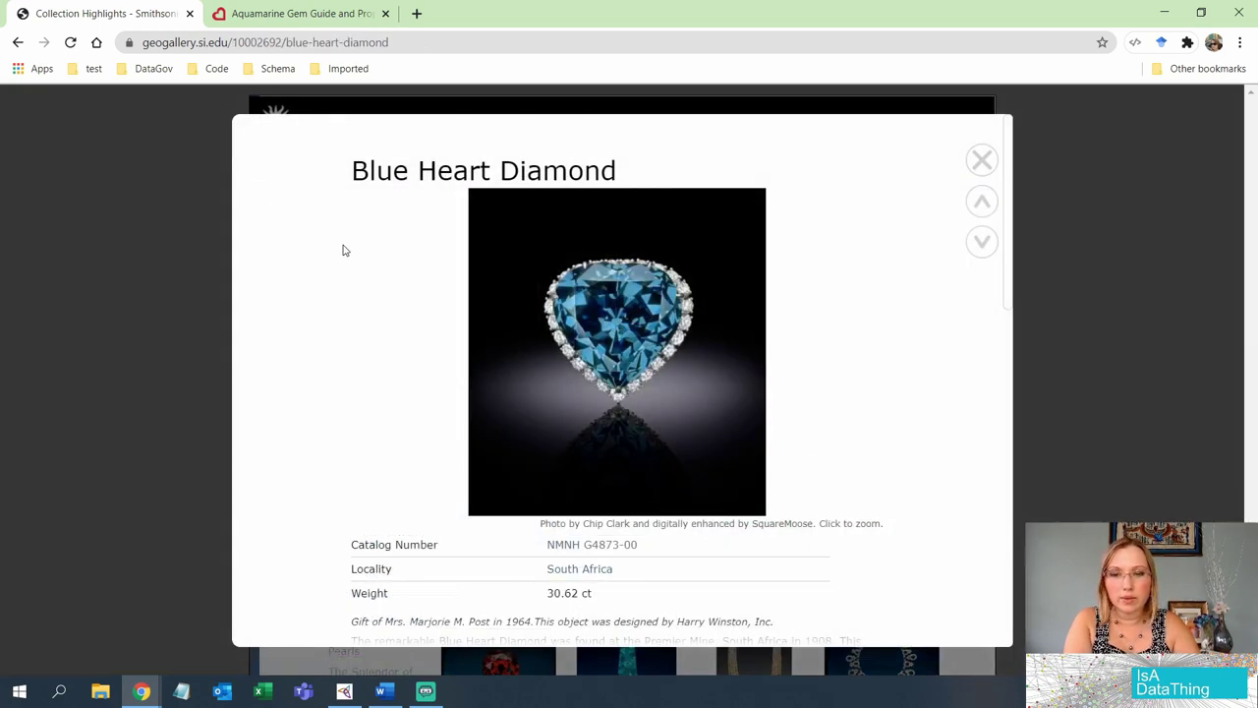
scroll(387, 356, "down", 3)
scroll(386, 355, "up", 1)
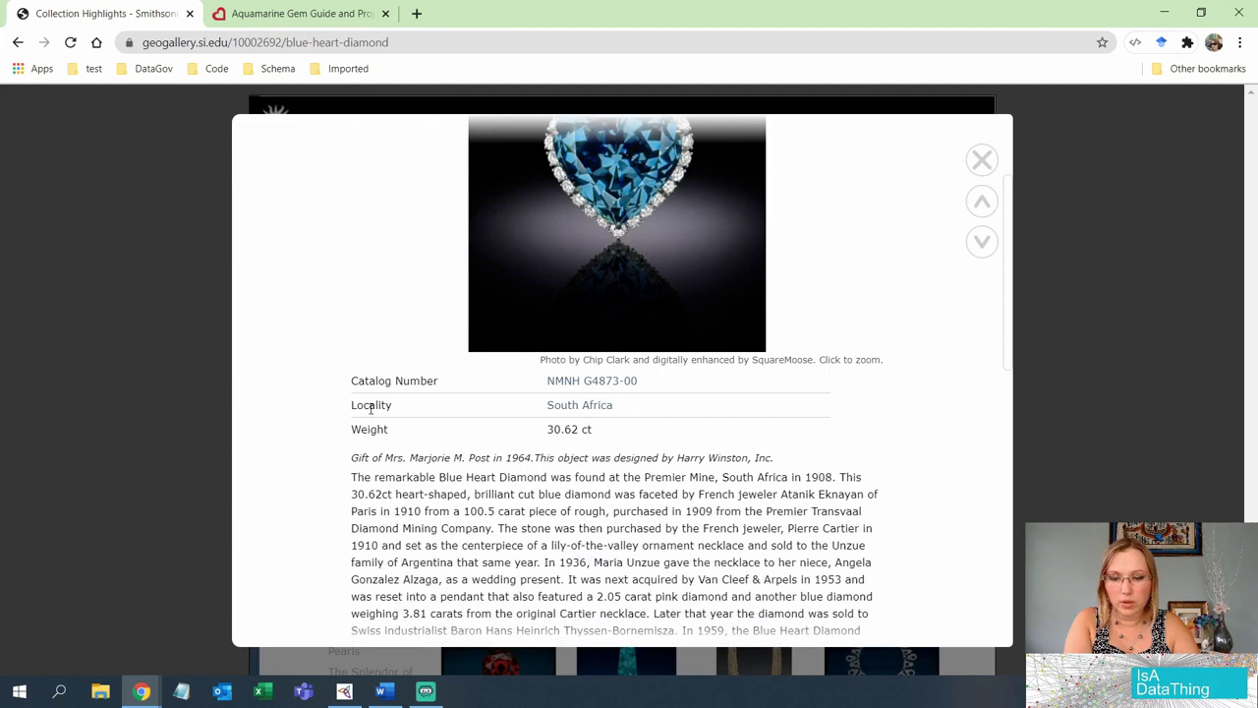
scroll(402, 421, "down", 2)
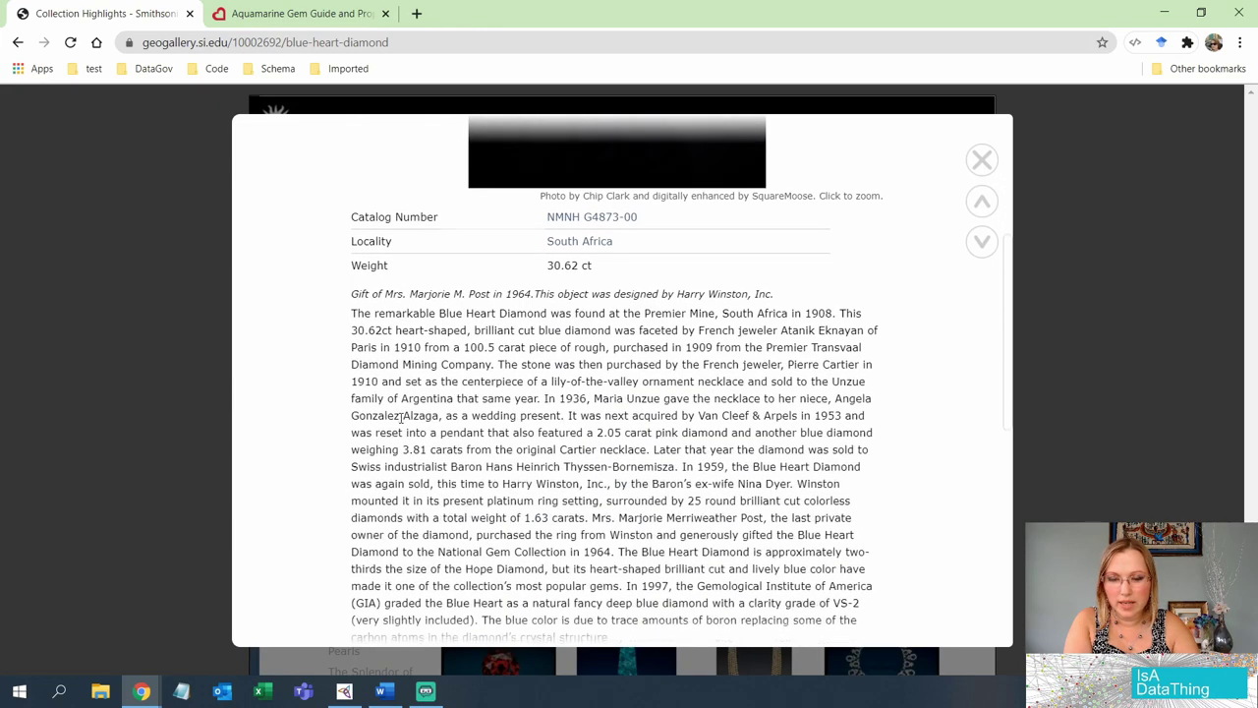
scroll(401, 418, "down", 2)
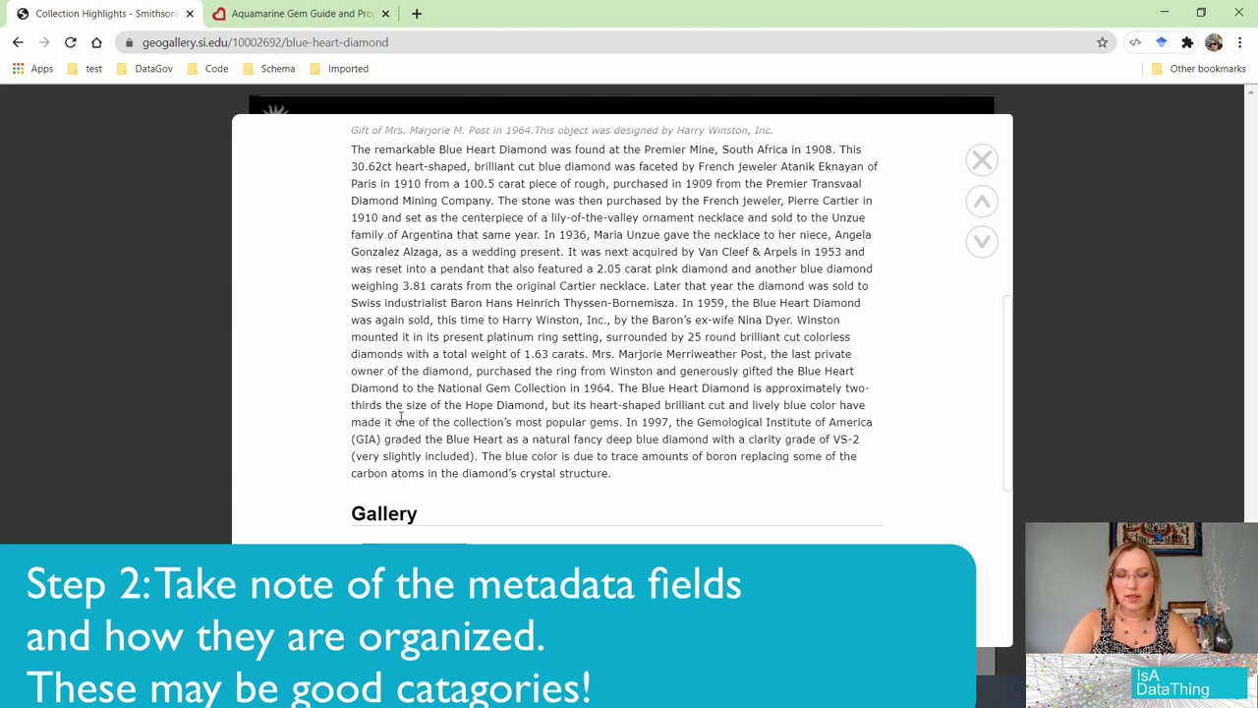
scroll(641, 339, "up", 6)
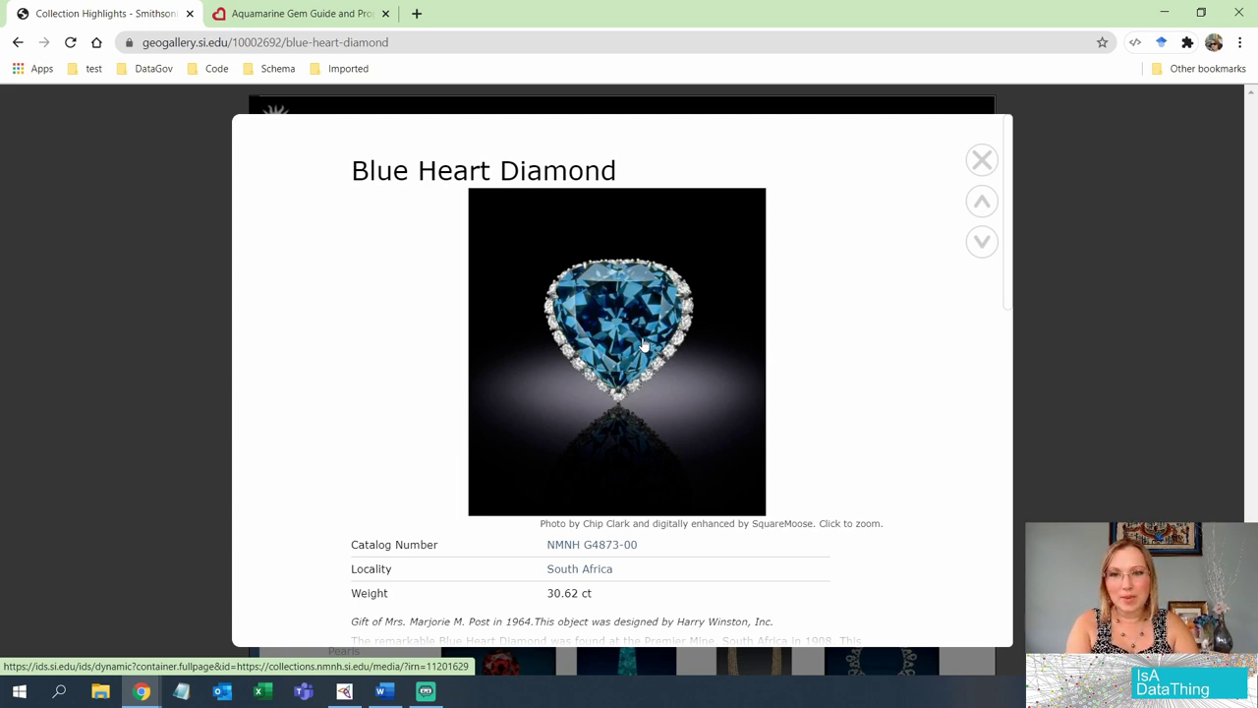
scroll(536, 325, "down", 3)
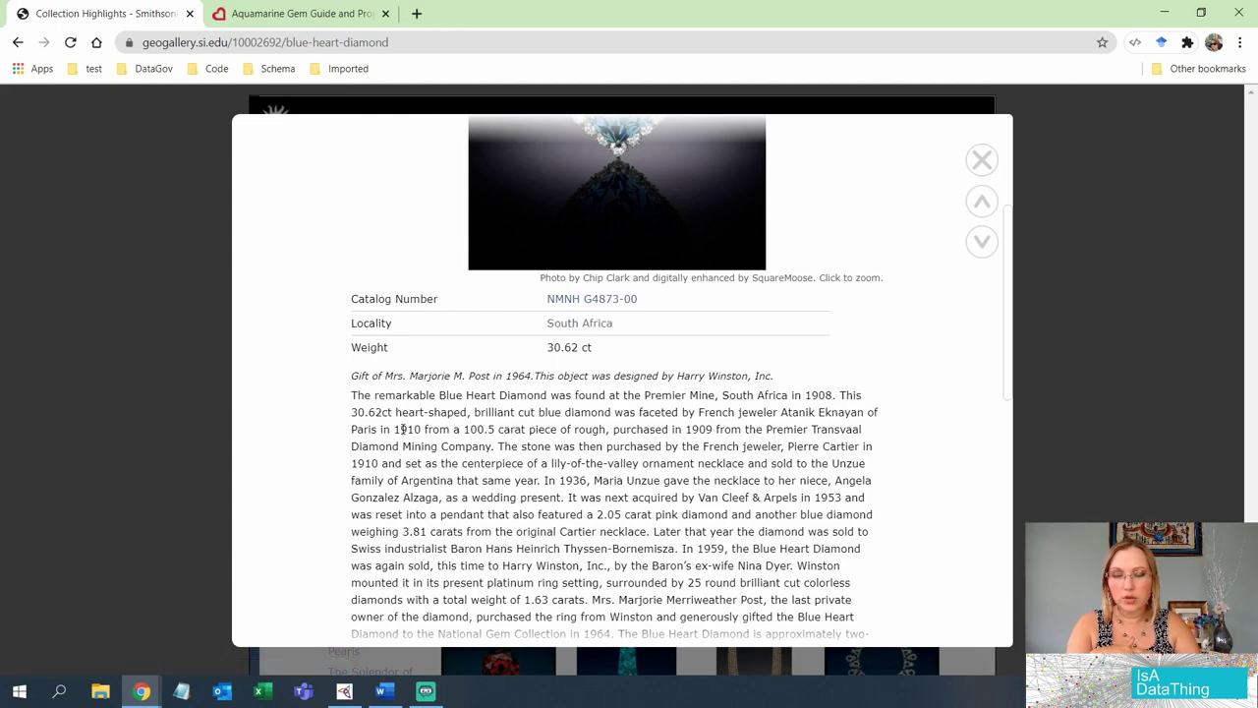
scroll(394, 443, "down", 3)
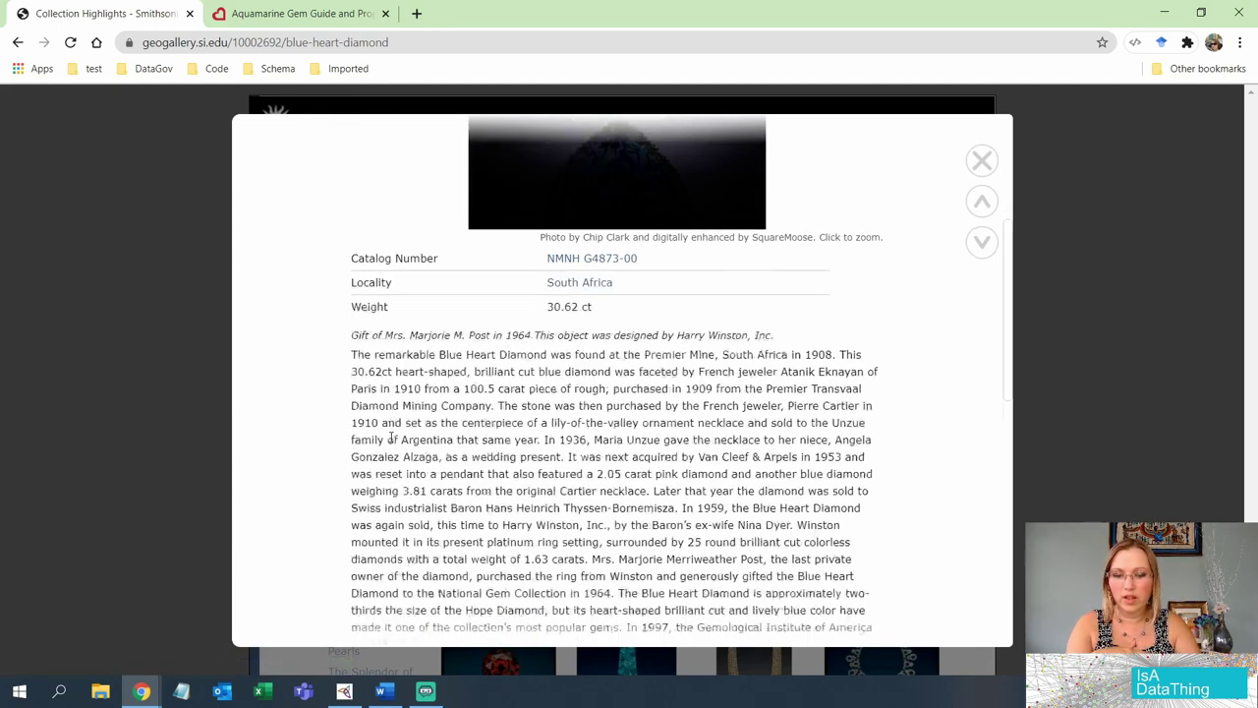
scroll(390, 438, "up", 1)
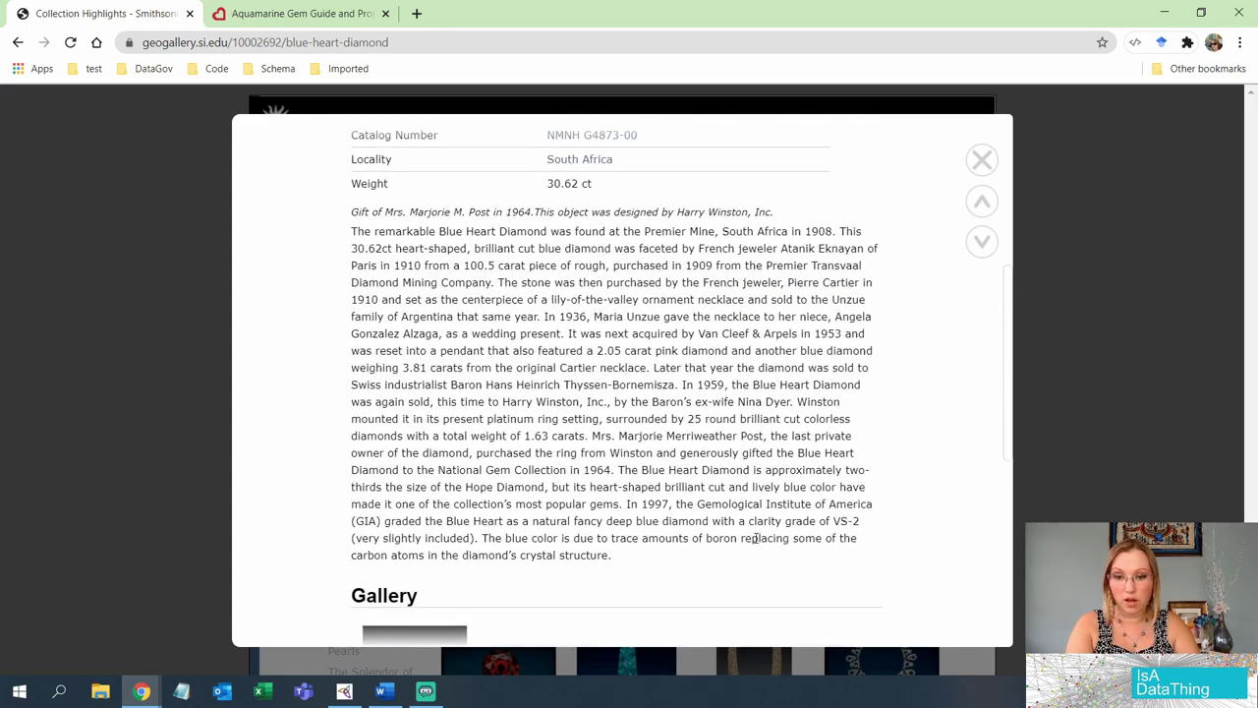
scroll(755, 539, "up", 5)
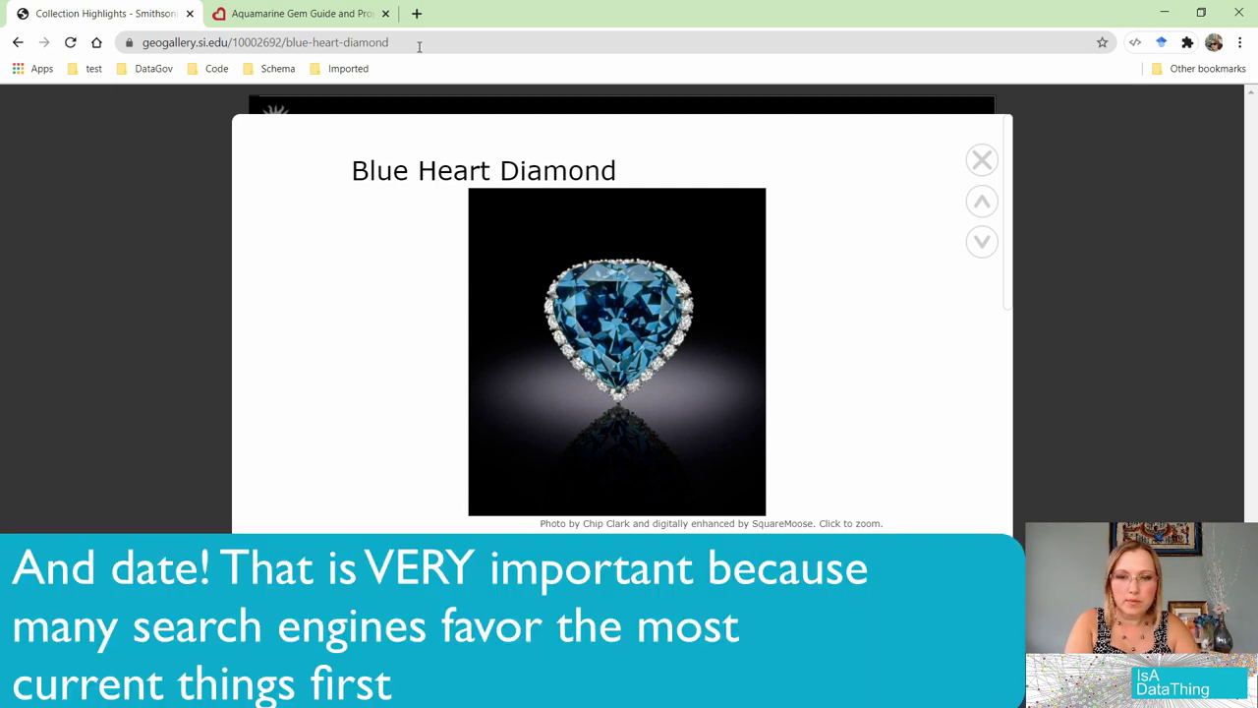
Step: Select the 'Blue Heart Diamond' title text on the gallery page
left_click_drag(356, 160, 632, 174)
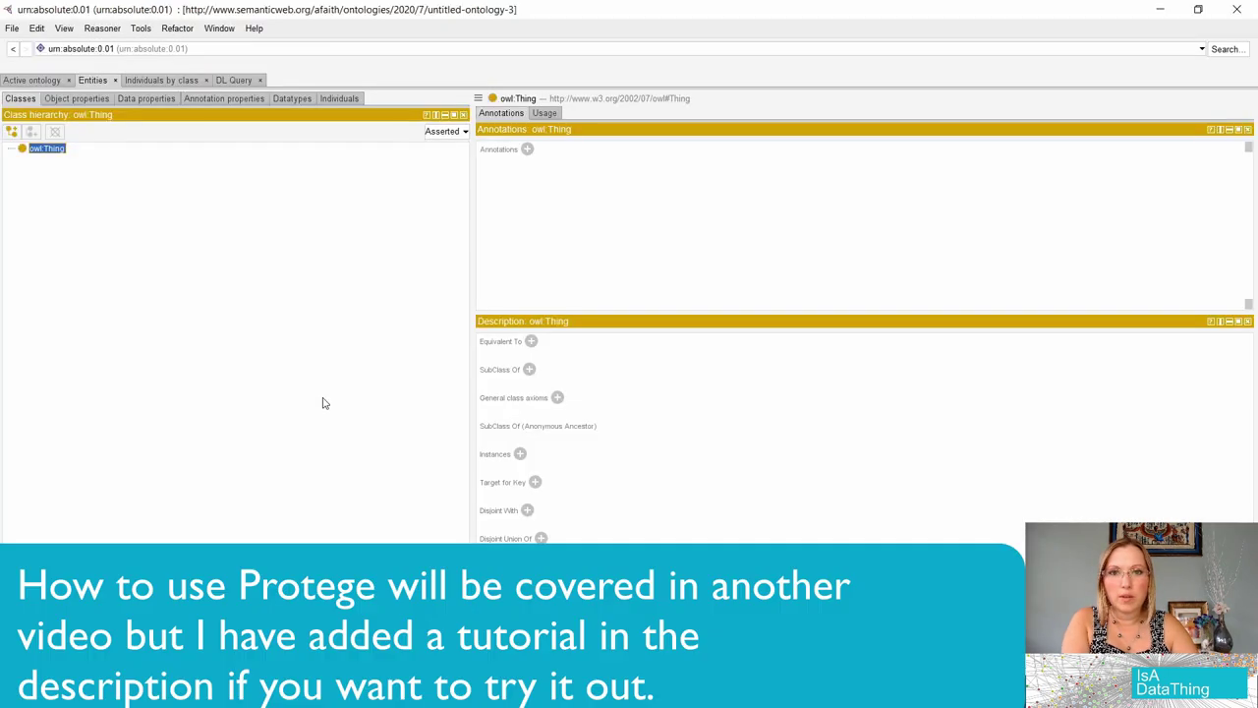
Step: Create the class Blue under owl:Thing
left_click(12, 135)
type("Blue")
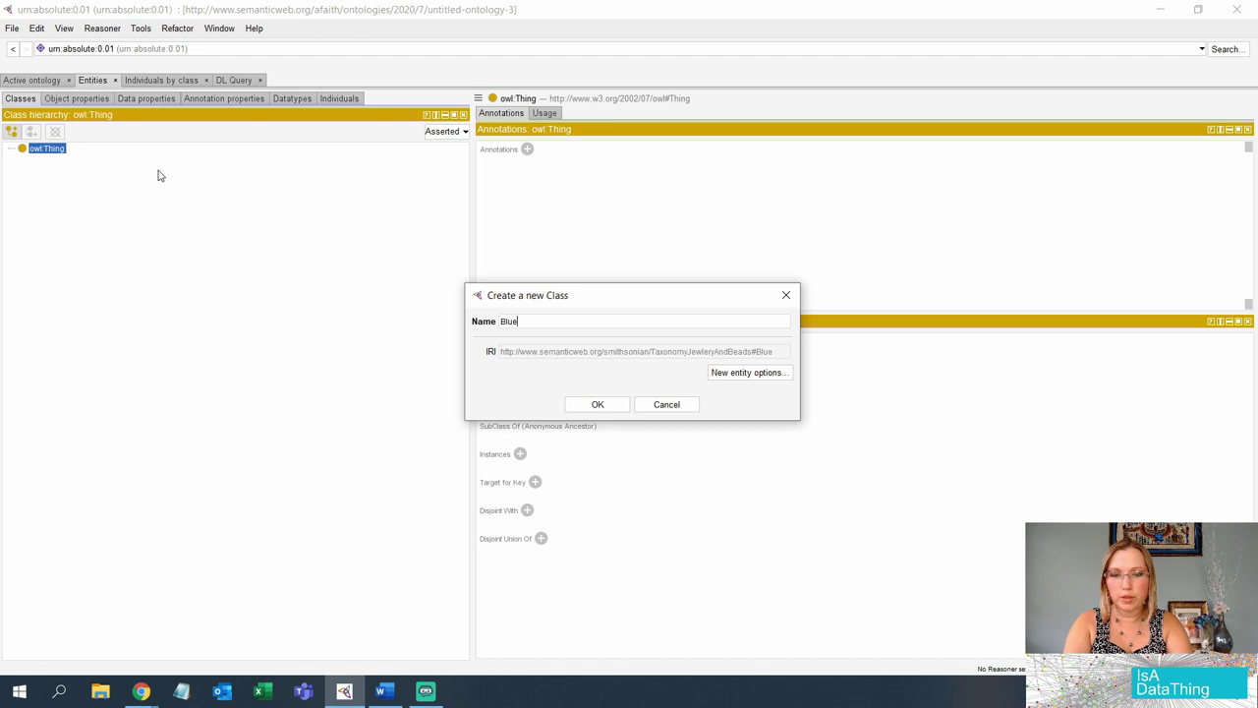
key("Return")
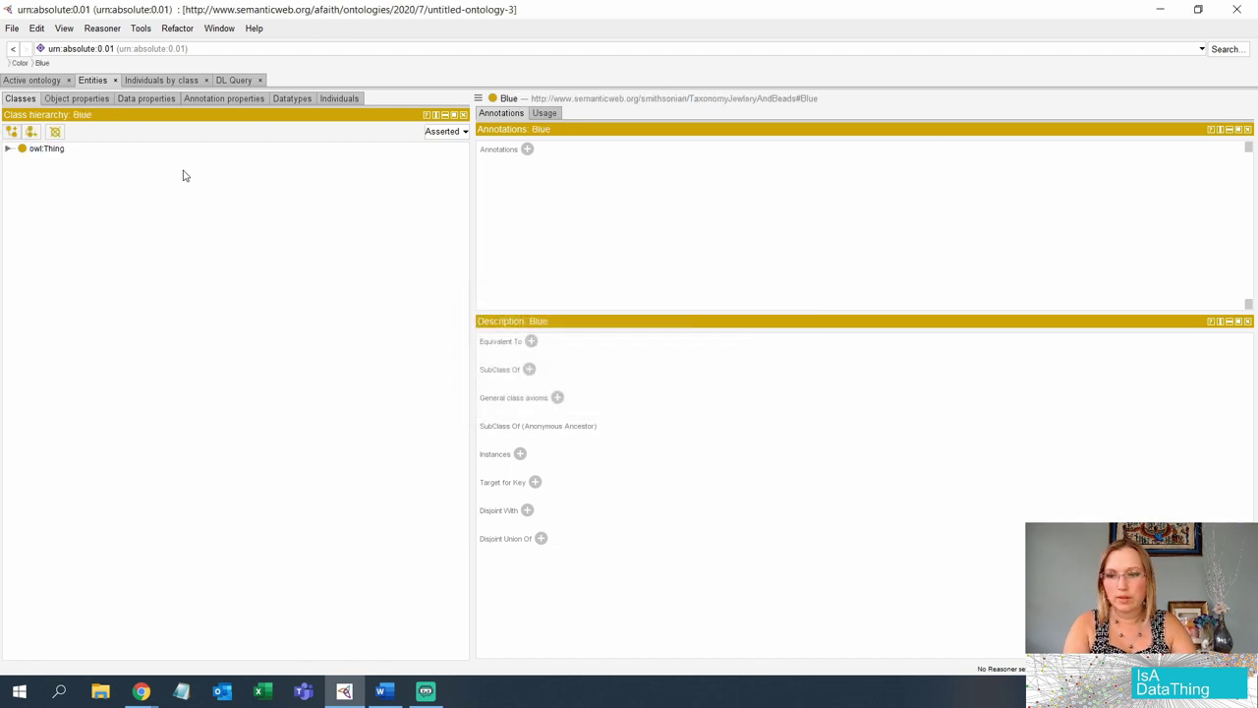
left_click(8, 147)
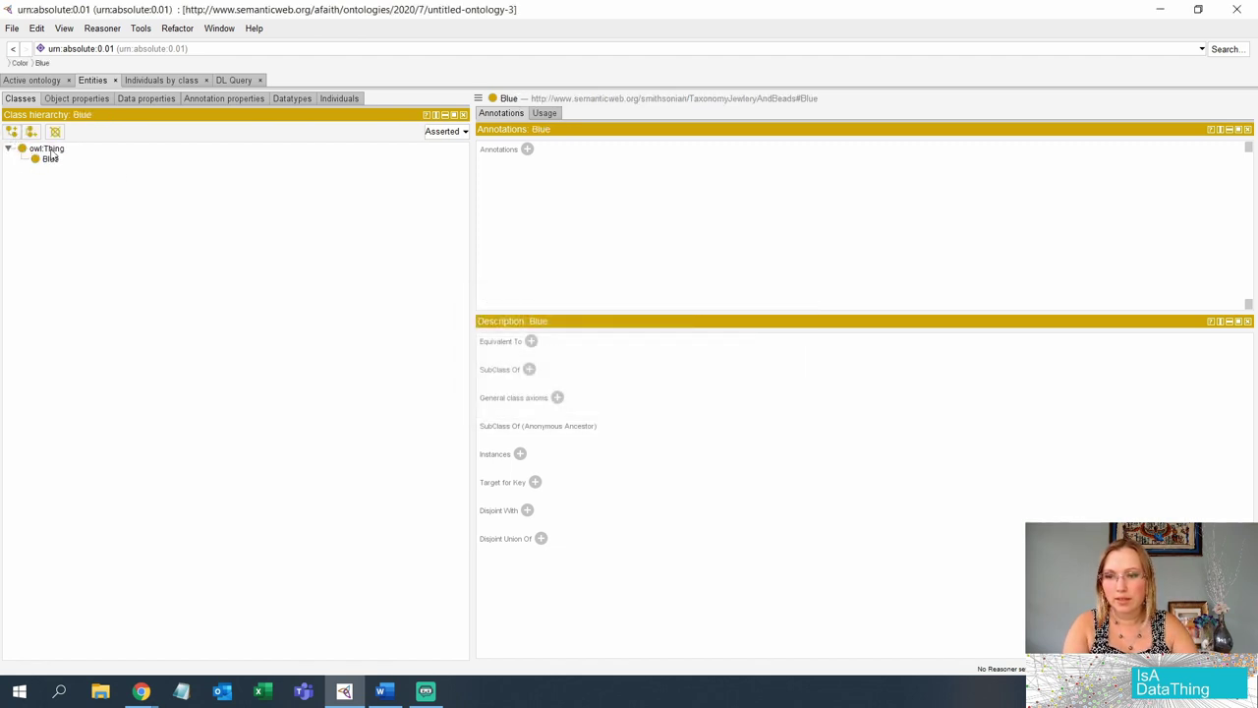
left_click(47, 148)
Step: Add the class Dimond with a Heart subclass beneath it
left_click(11, 133)
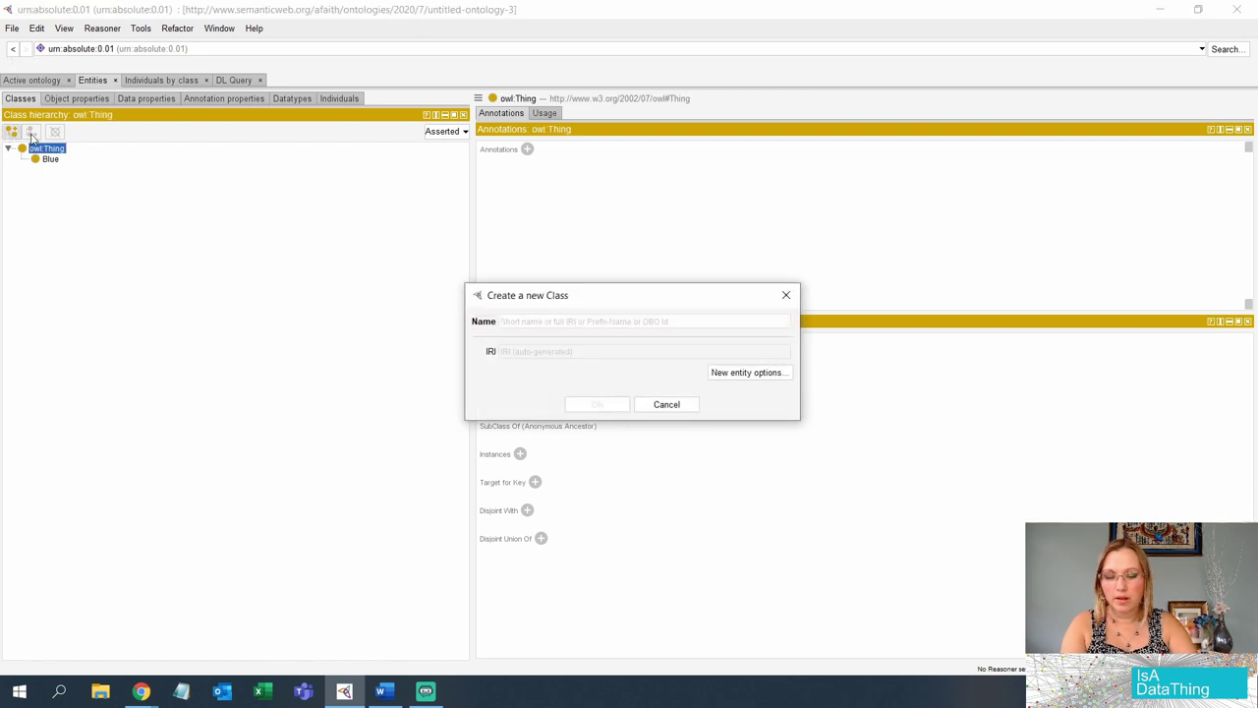
type("Dimond")
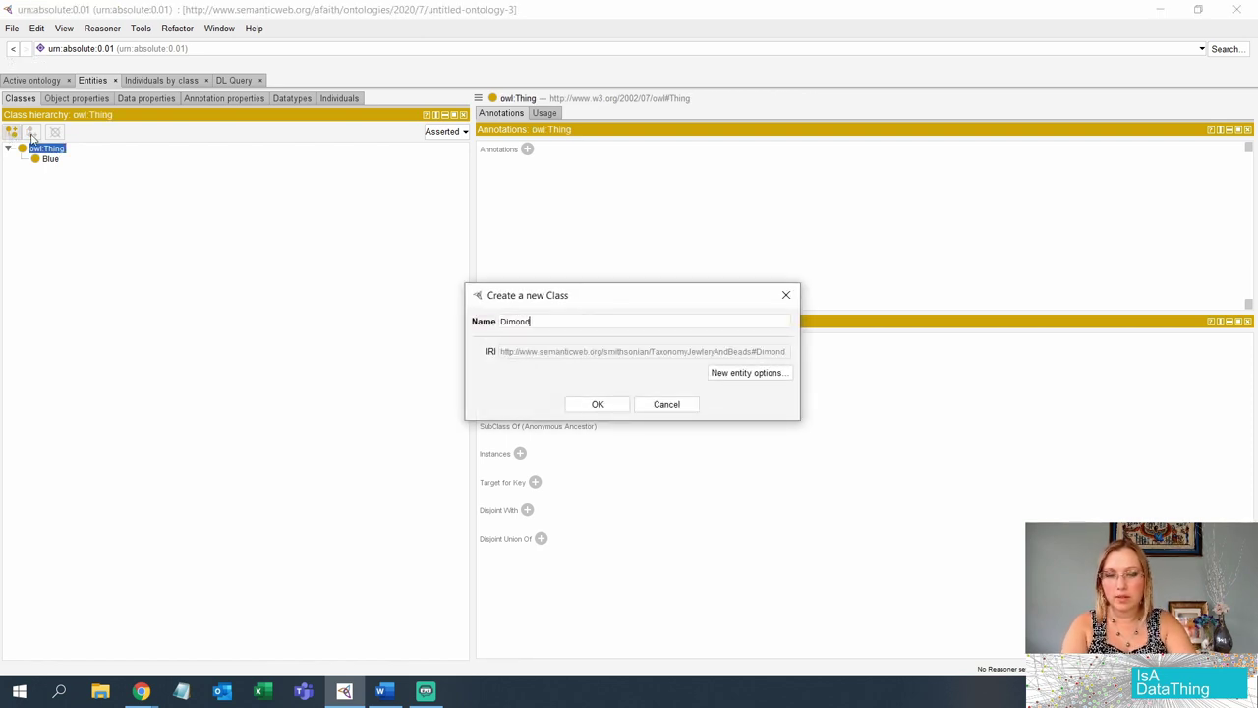
key("Return")
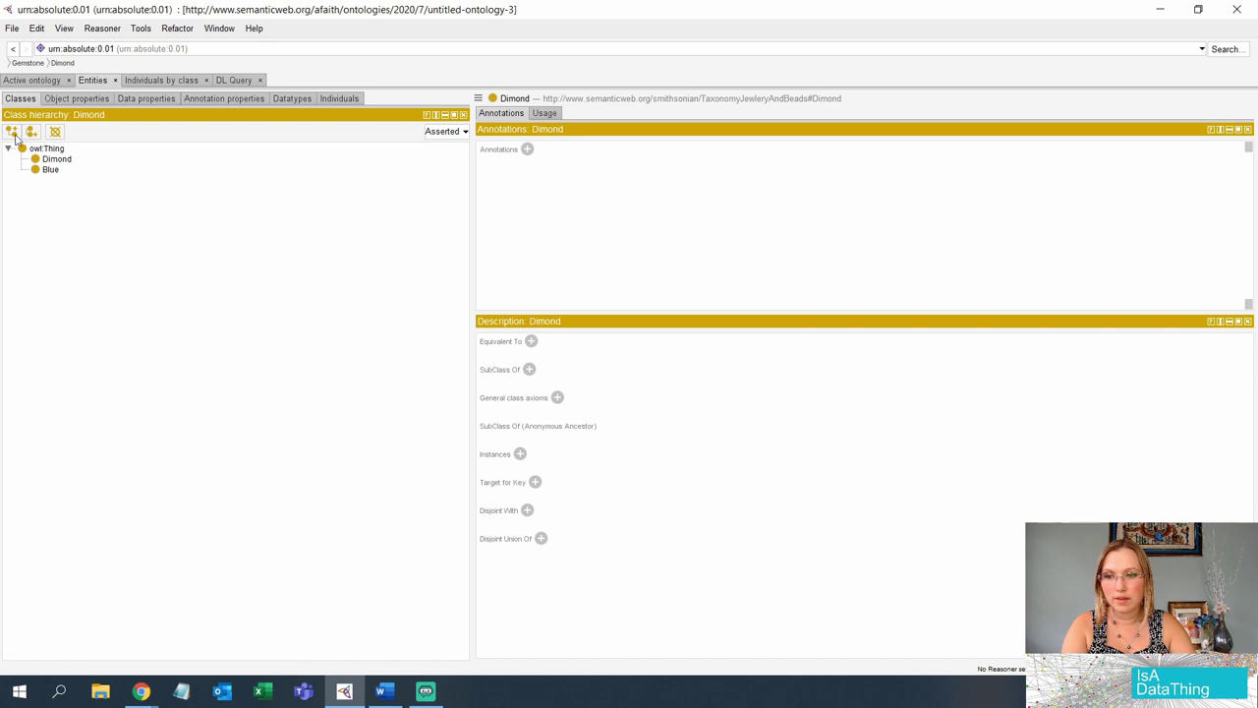
left_click(13, 133)
type("Heart")
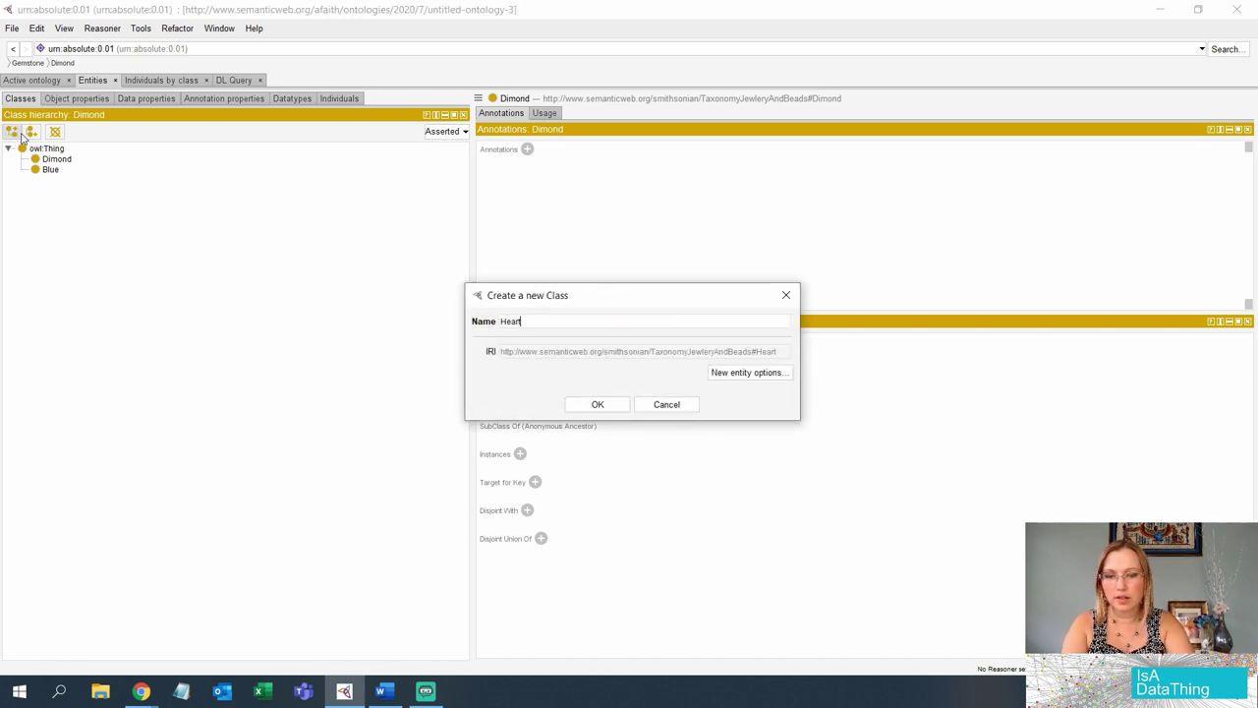
key("Return")
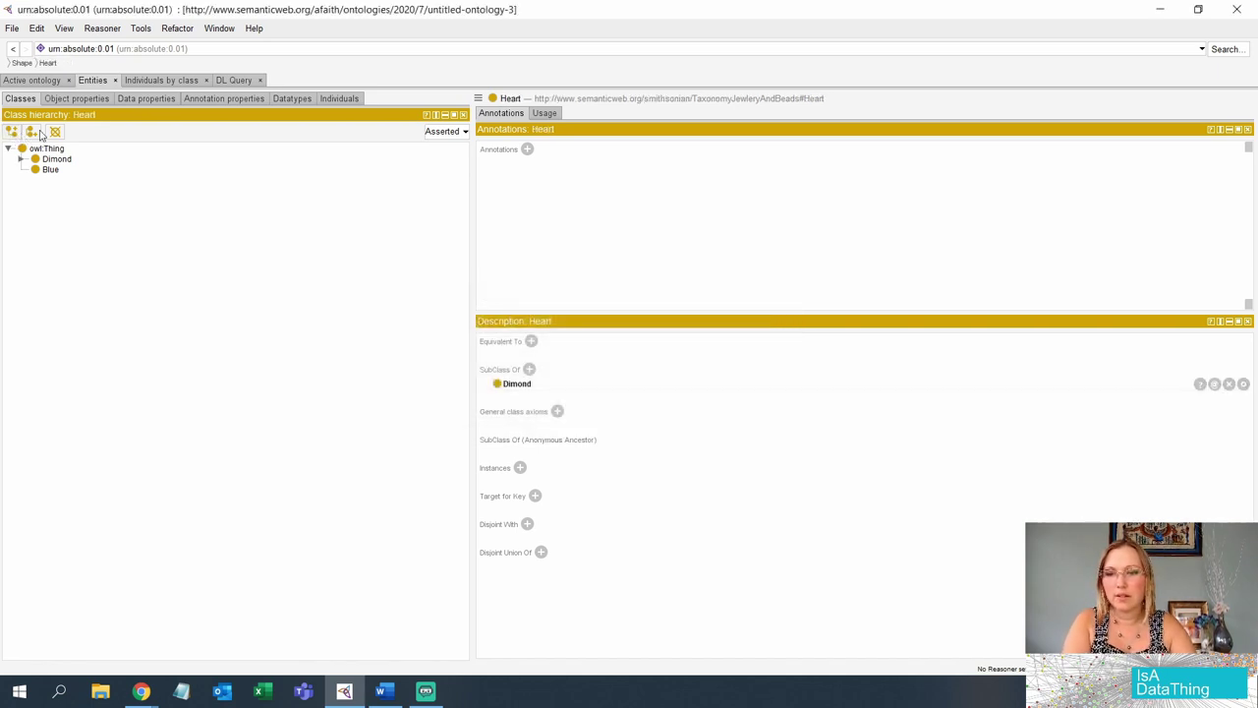
Step: Move Heart from under Dimond to sit directly under owl:Thing
left_click(18, 160)
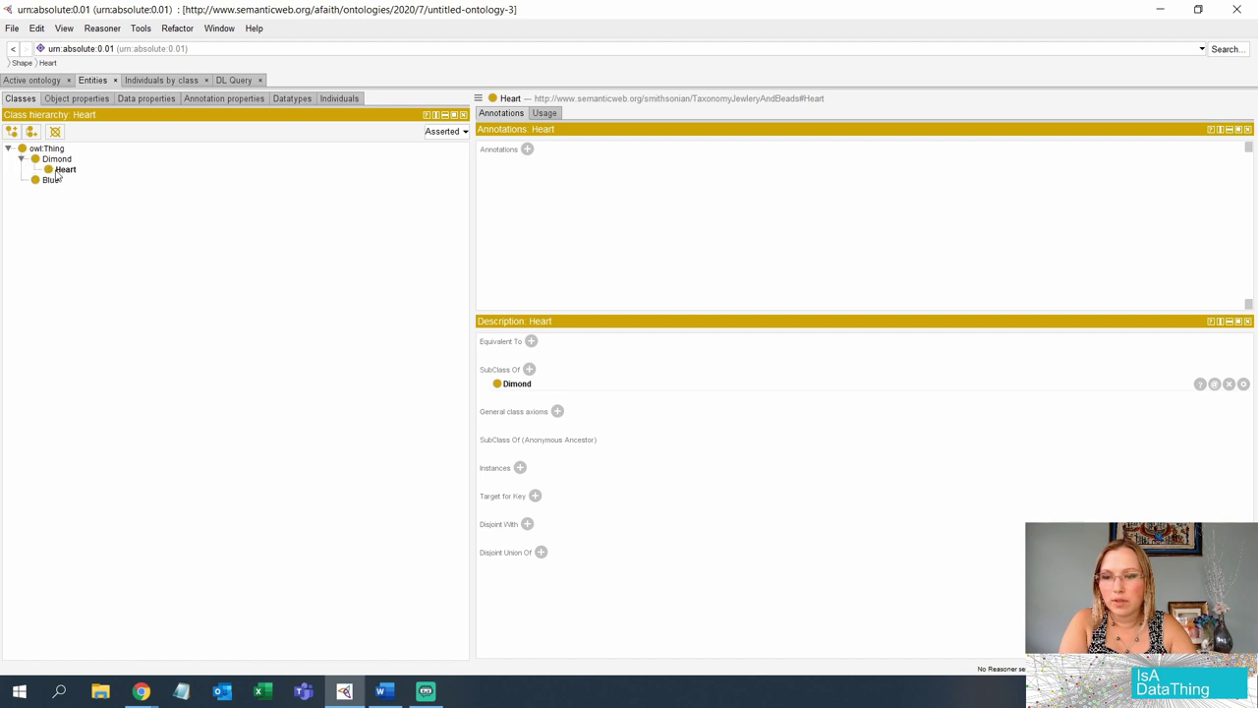
left_click(63, 170)
left_click_drag(50, 145, 50, 149)
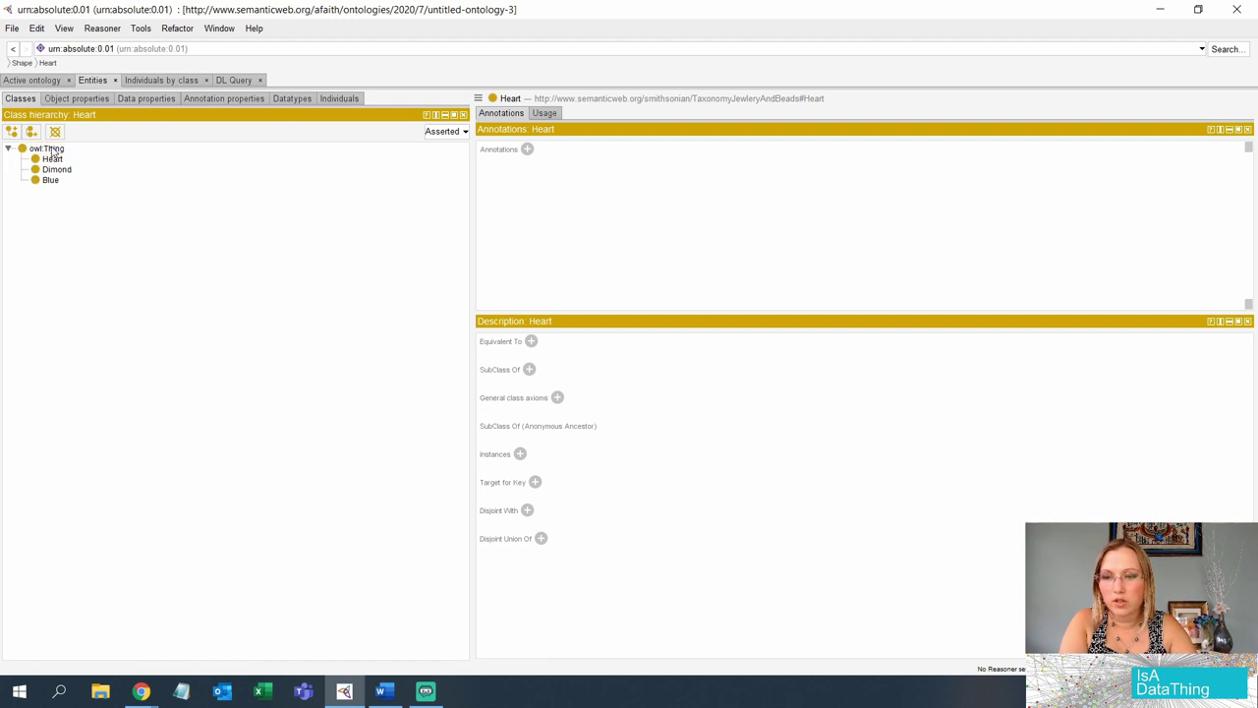
left_click(54, 160)
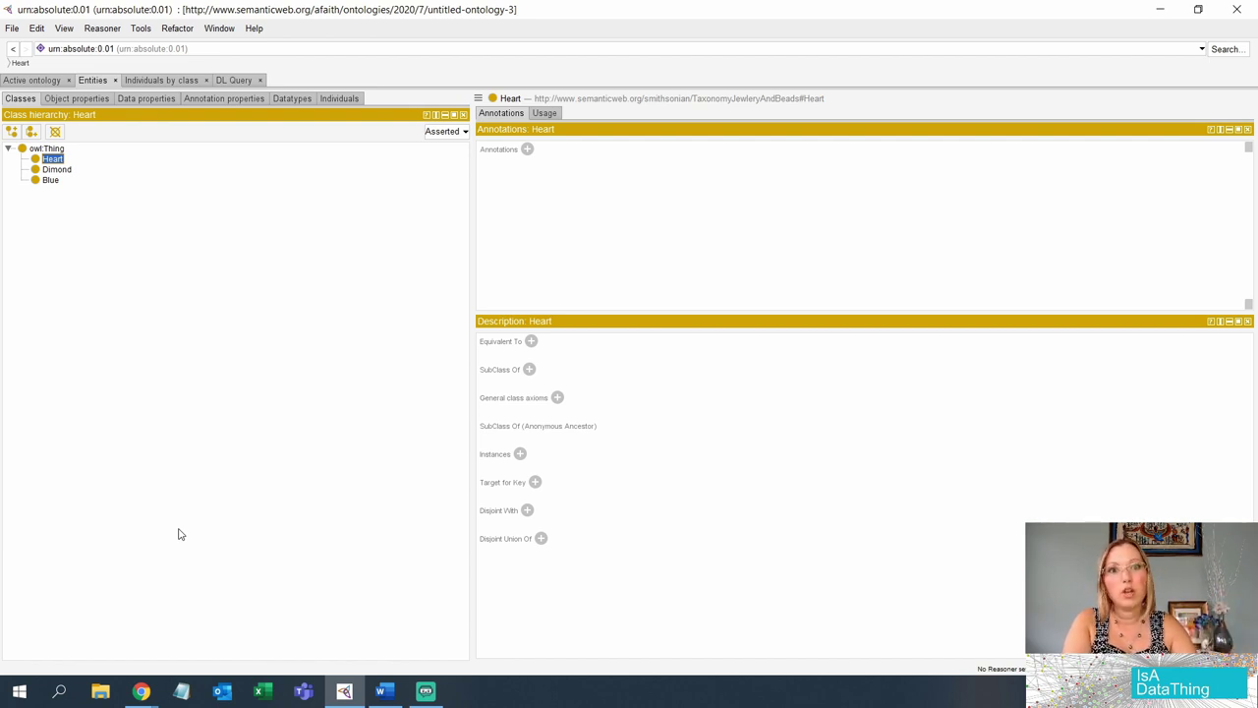
left_click(141, 691)
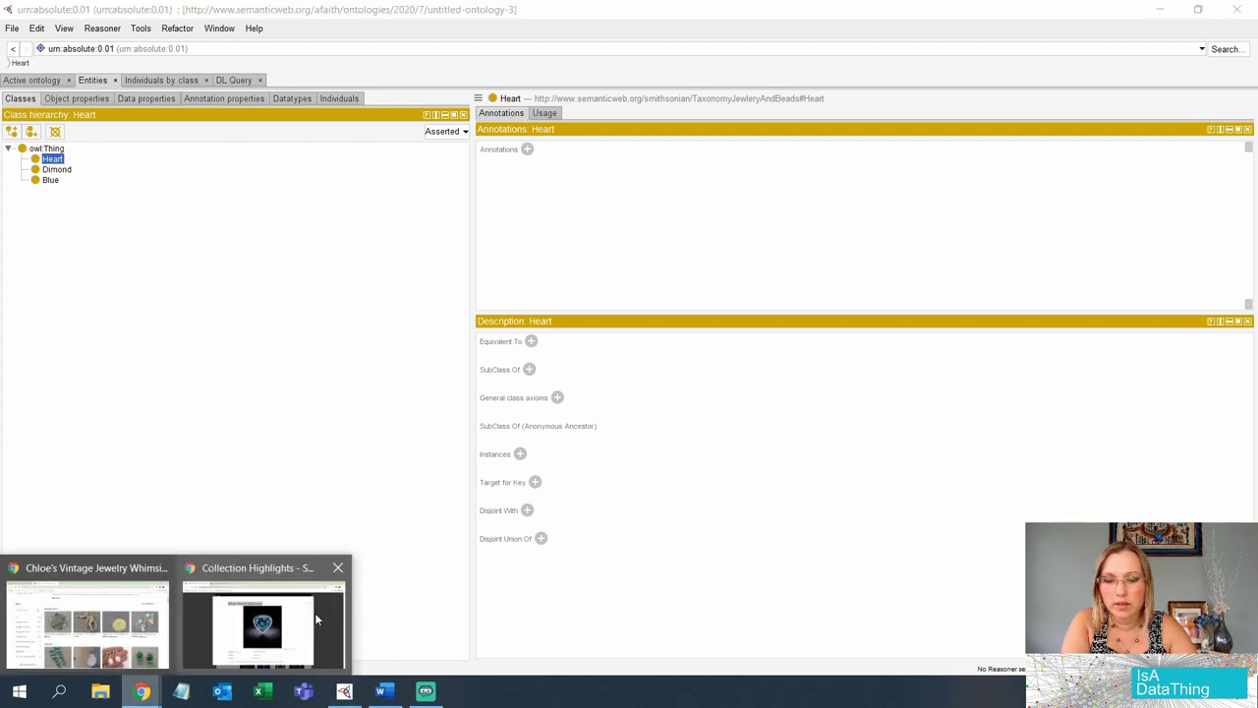
Step: Check the Blue Heart Diamond's locality, South Africa, on the GeoGallery page
left_click(314, 612)
scroll(331, 444, "down", 3)
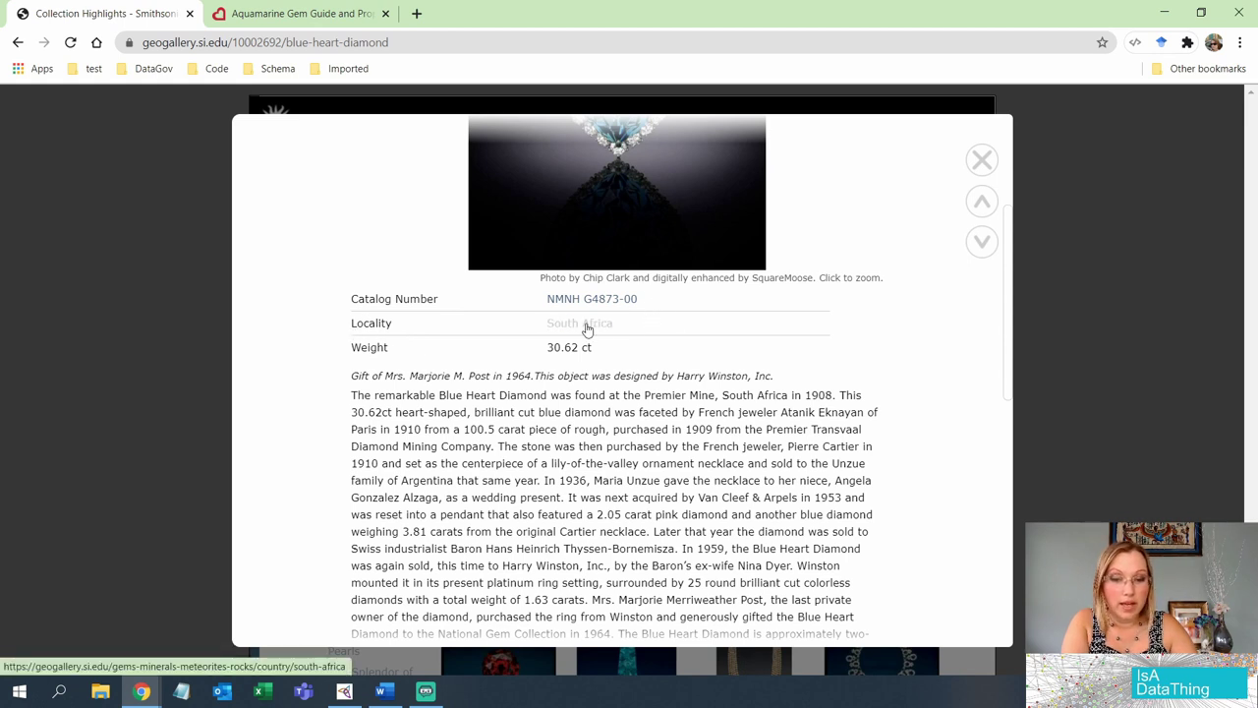
left_click(357, 694)
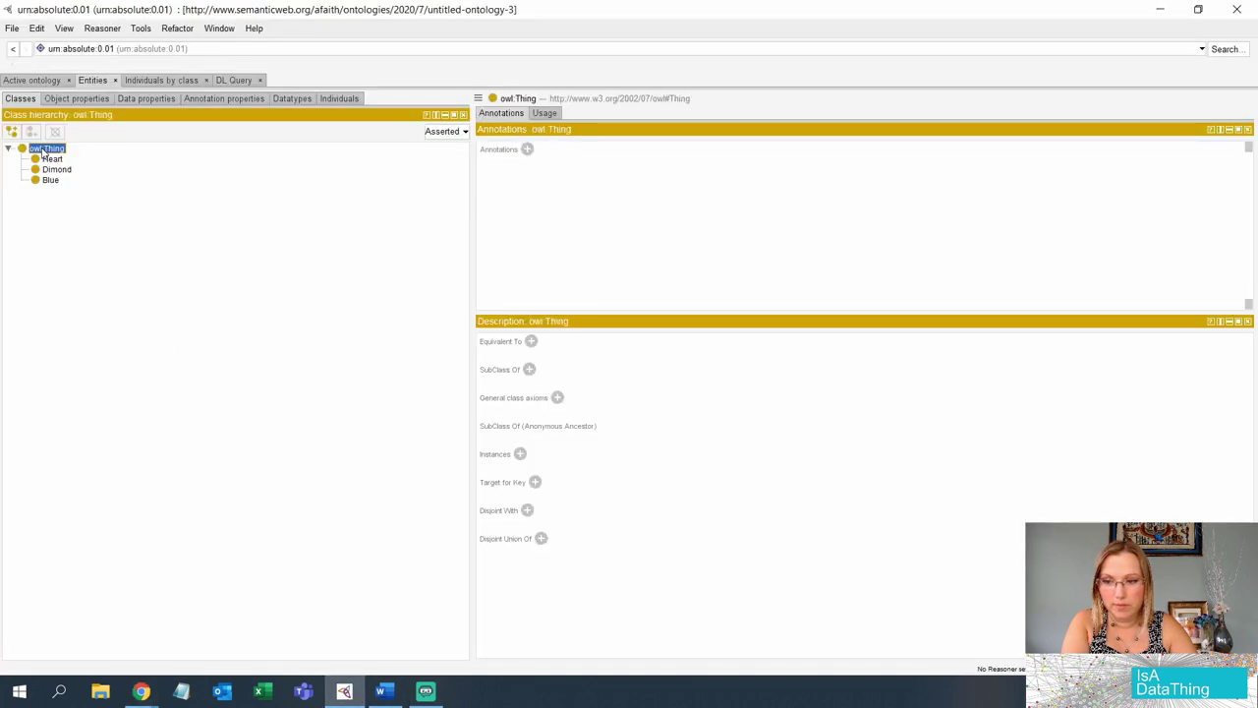
Step: Add a Locality class under owl:Thing
left_click(12, 132)
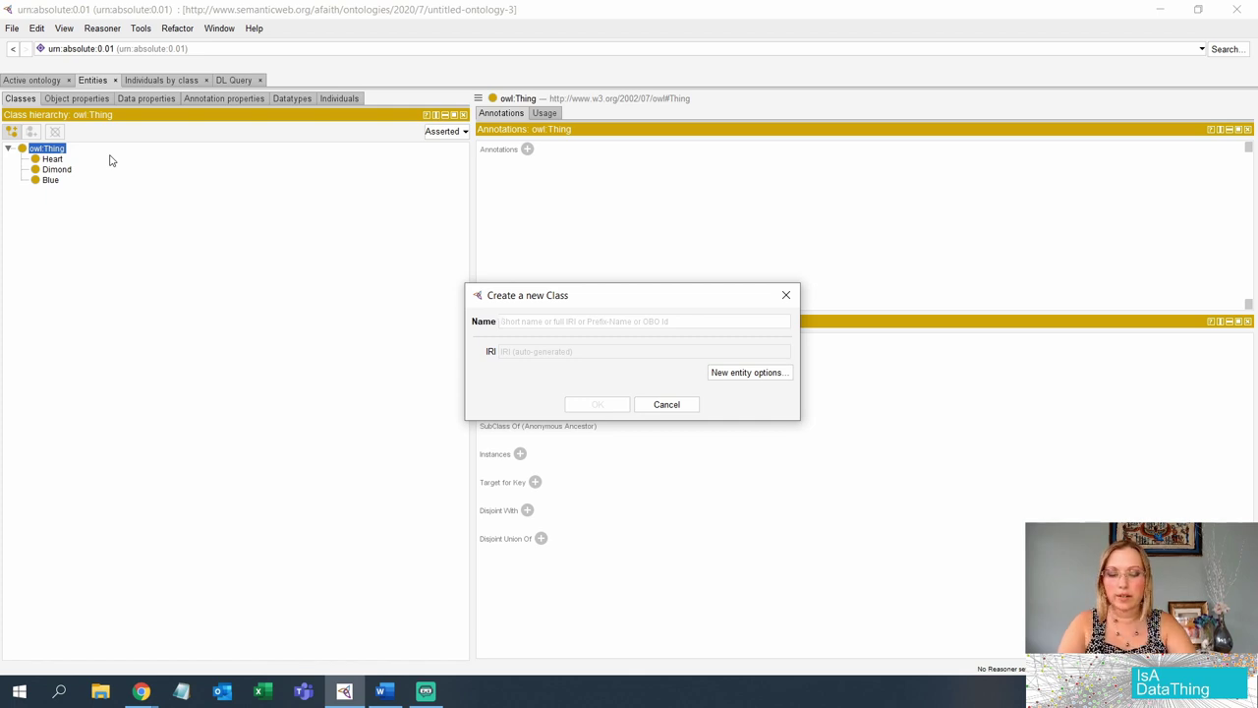
type("Locality")
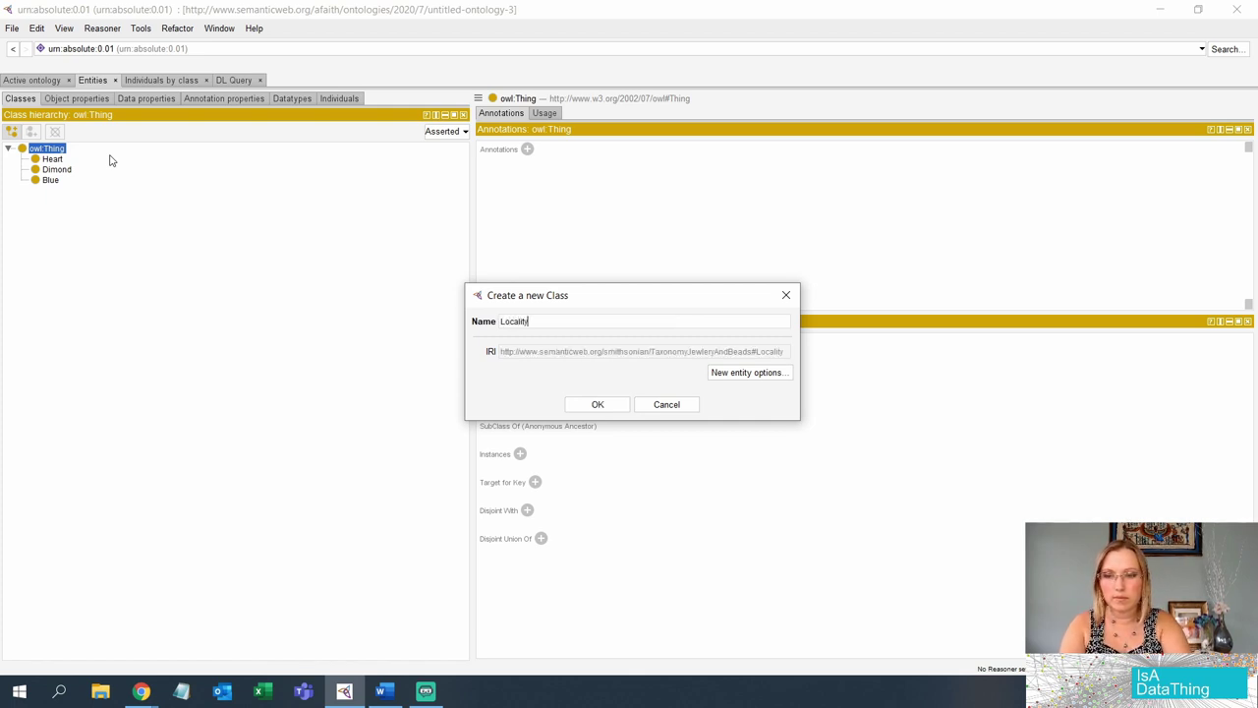
key("Return")
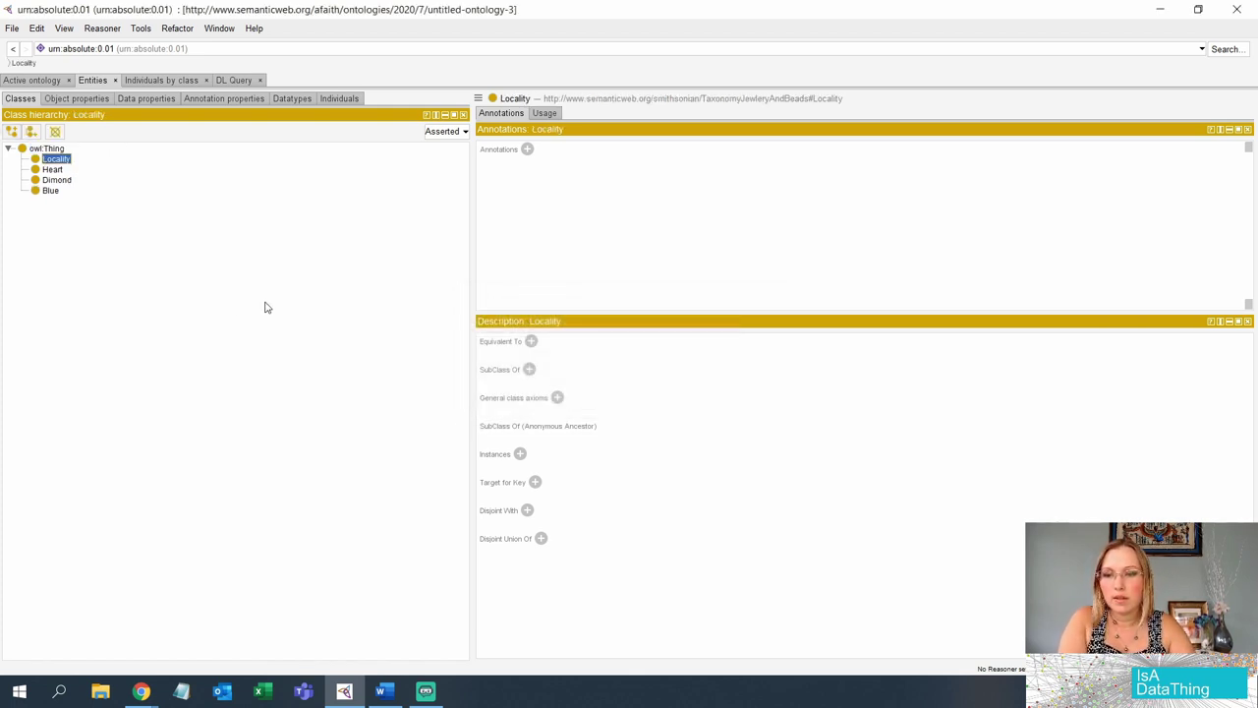
left_click(141, 691)
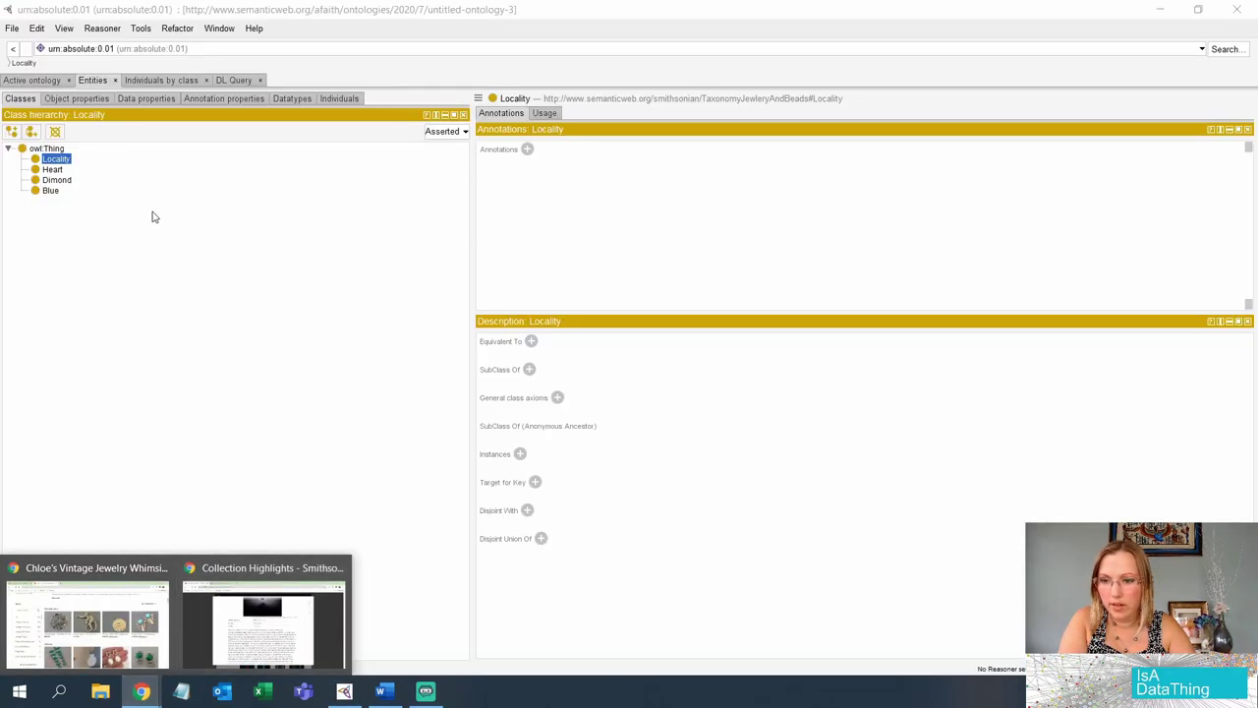
left_click(61, 162)
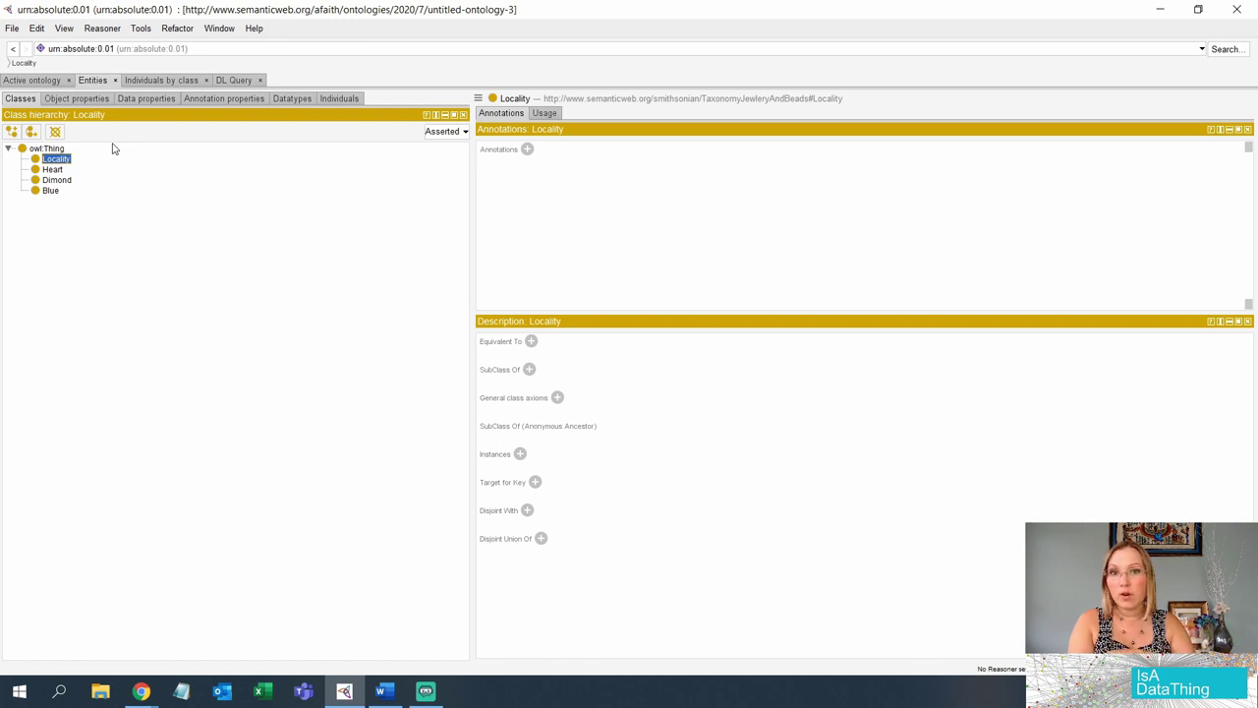
Step: Create South_Africa as a subclass of Locality
left_click(14, 137)
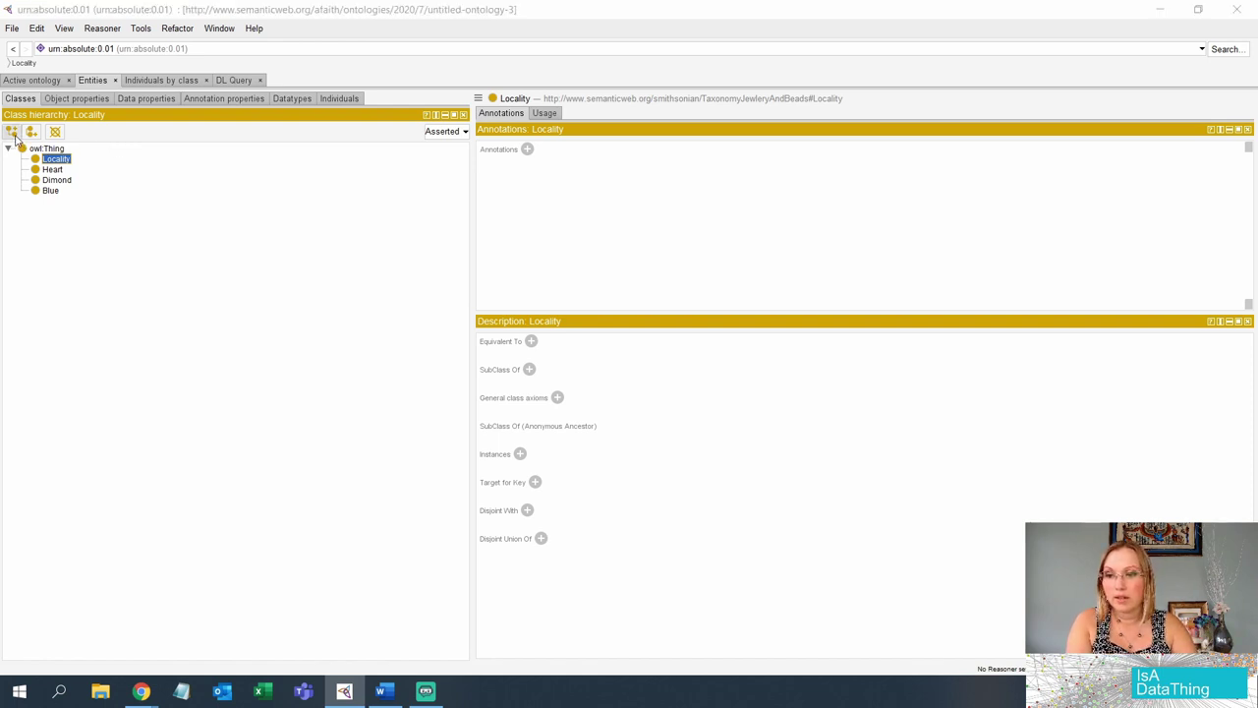
type("Soun")
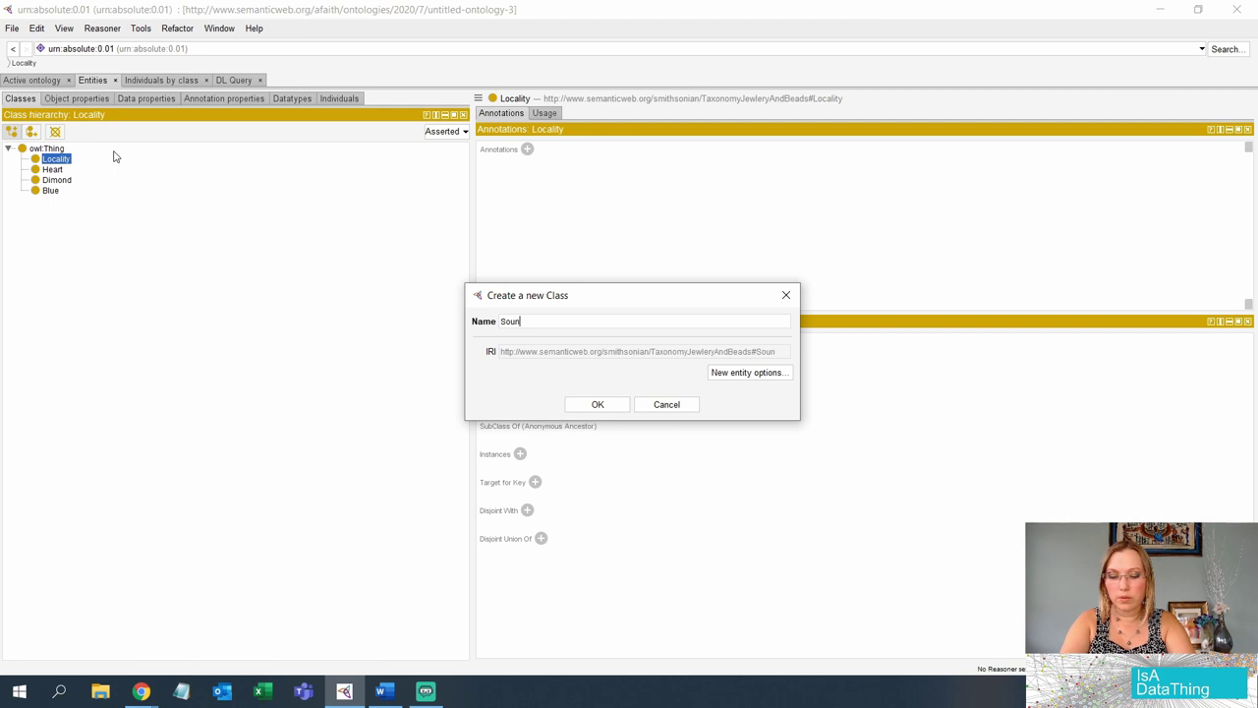
key("BackSpace")
type("th Africa")
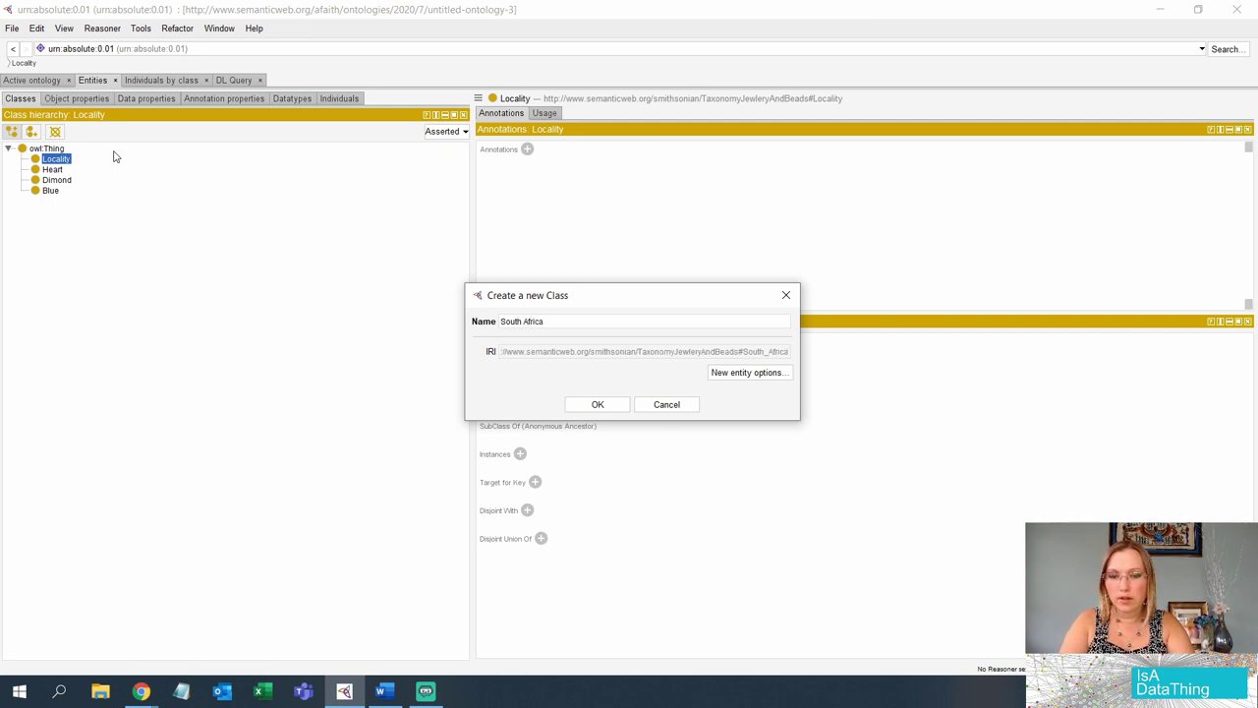
key("Return")
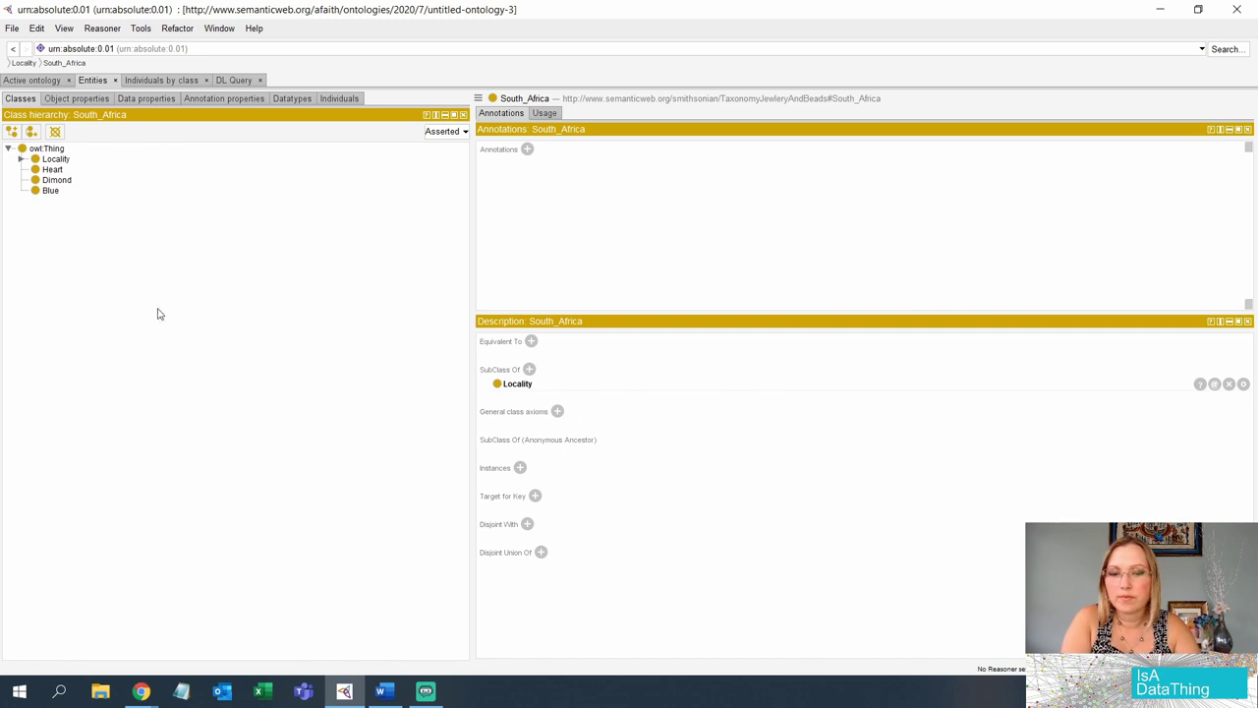
Step: Expand Locality in the class tree to reveal South_Africa
left_click(21, 159)
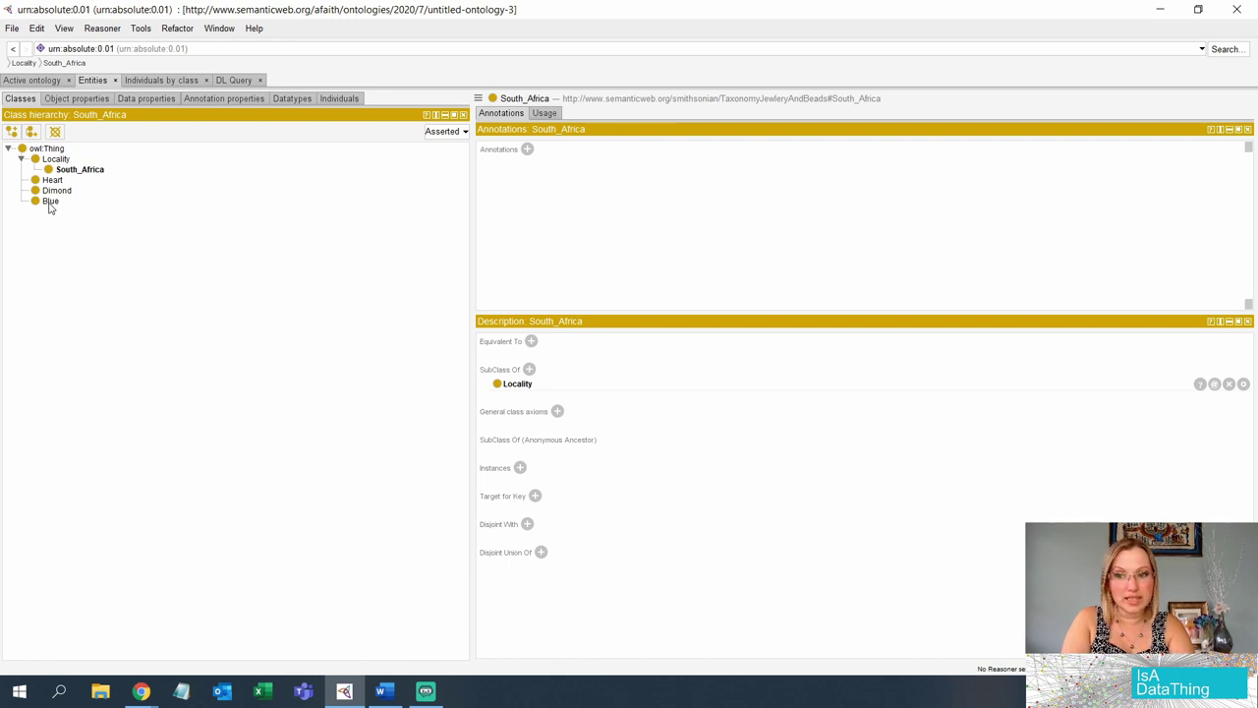
Step: Annotate South_Africa with rdfs:label 'South Africa' in language en
left_click(527, 149)
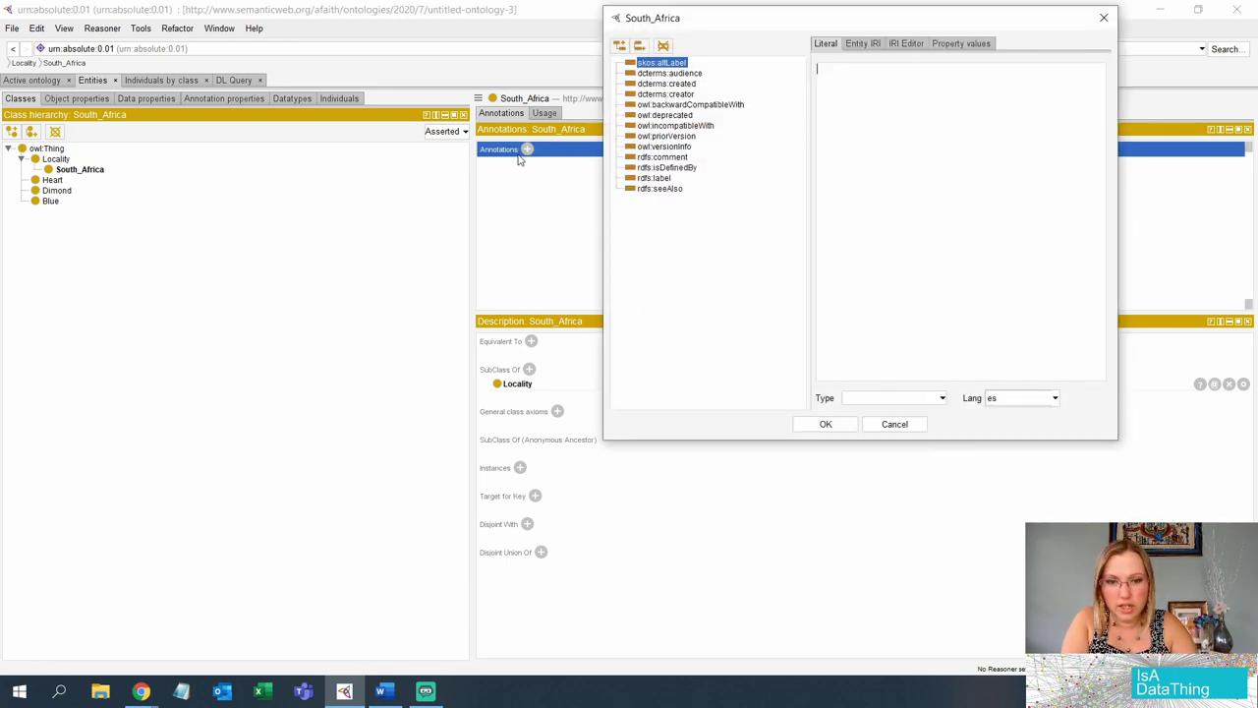
left_click(655, 178)
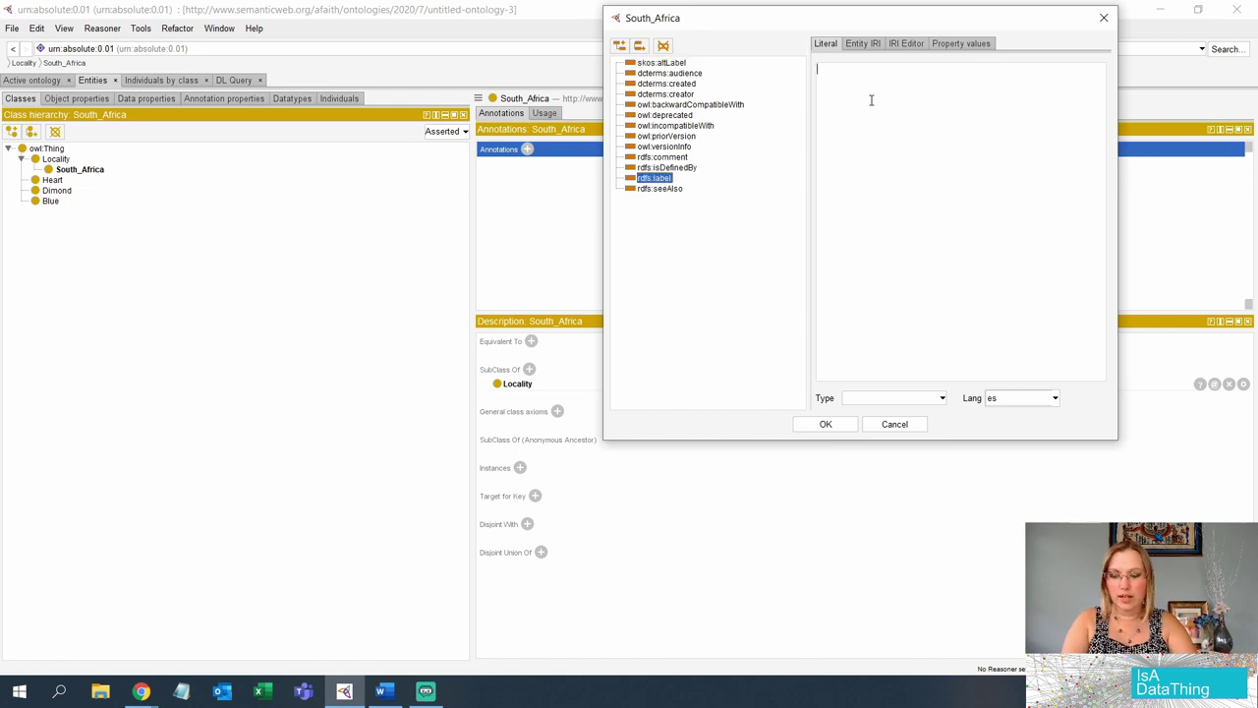
type("Sou")
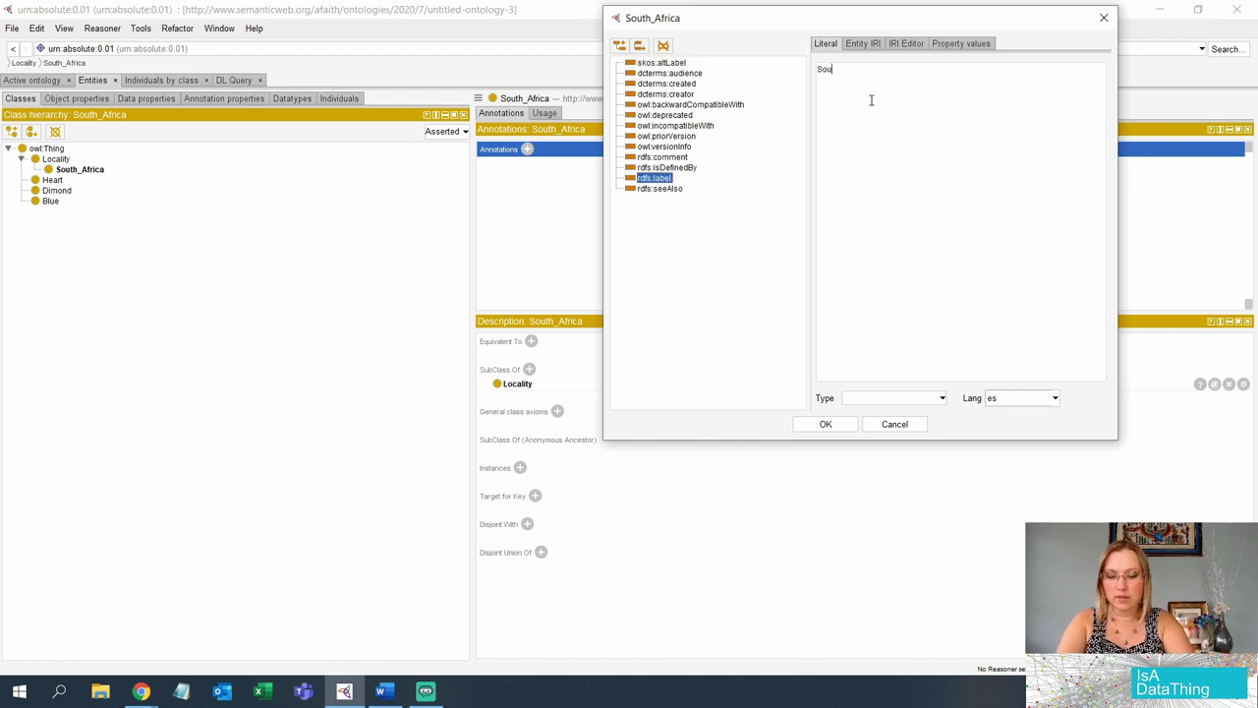
type("th Africa")
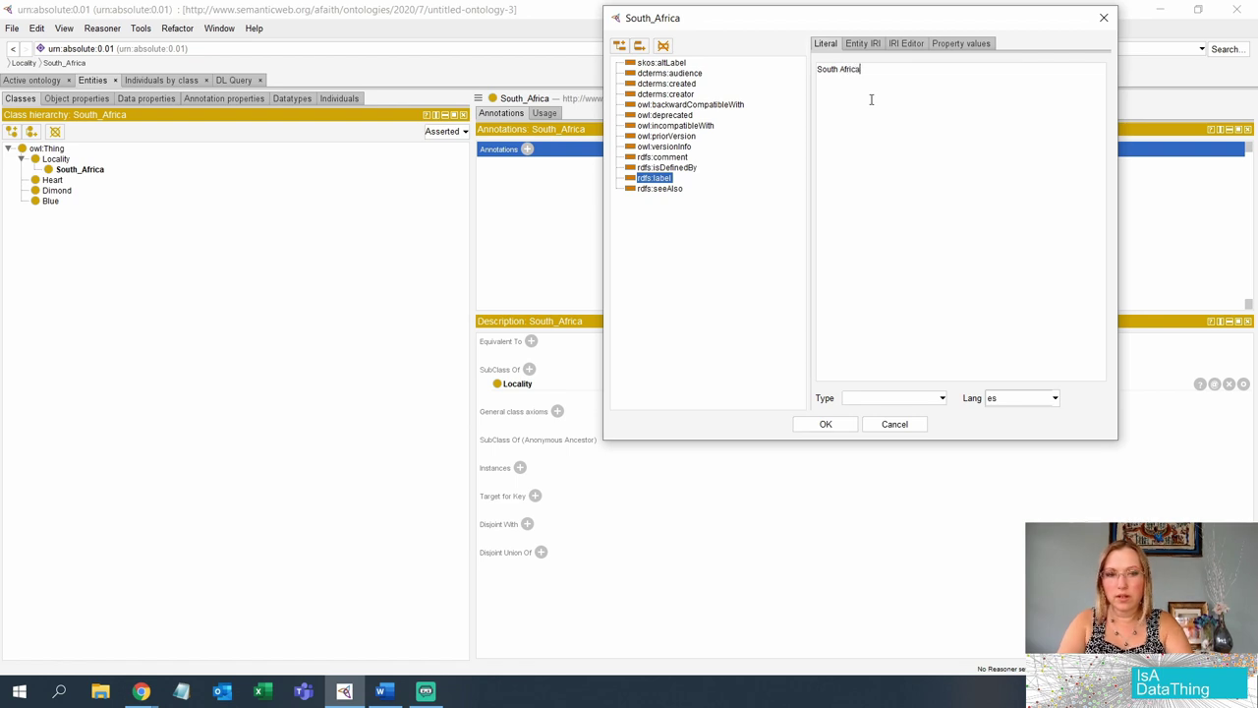
left_click(1004, 398)
left_click(1054, 398)
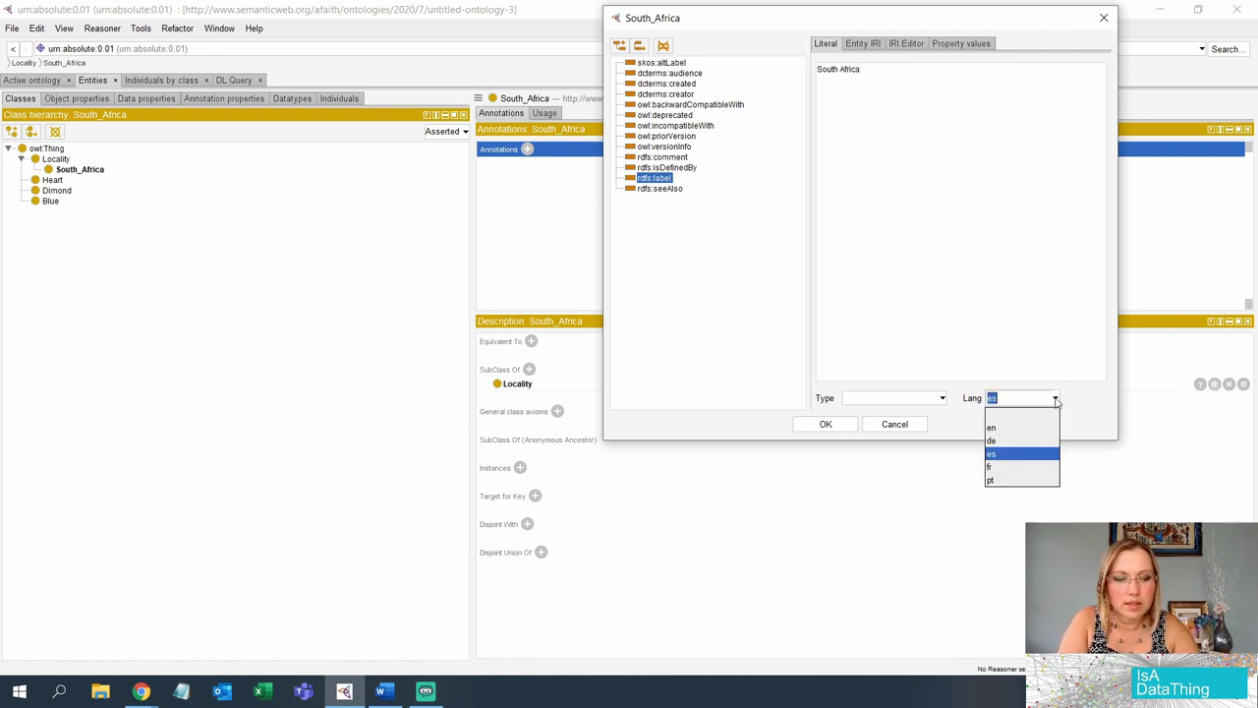
left_click(996, 429)
left_click(831, 429)
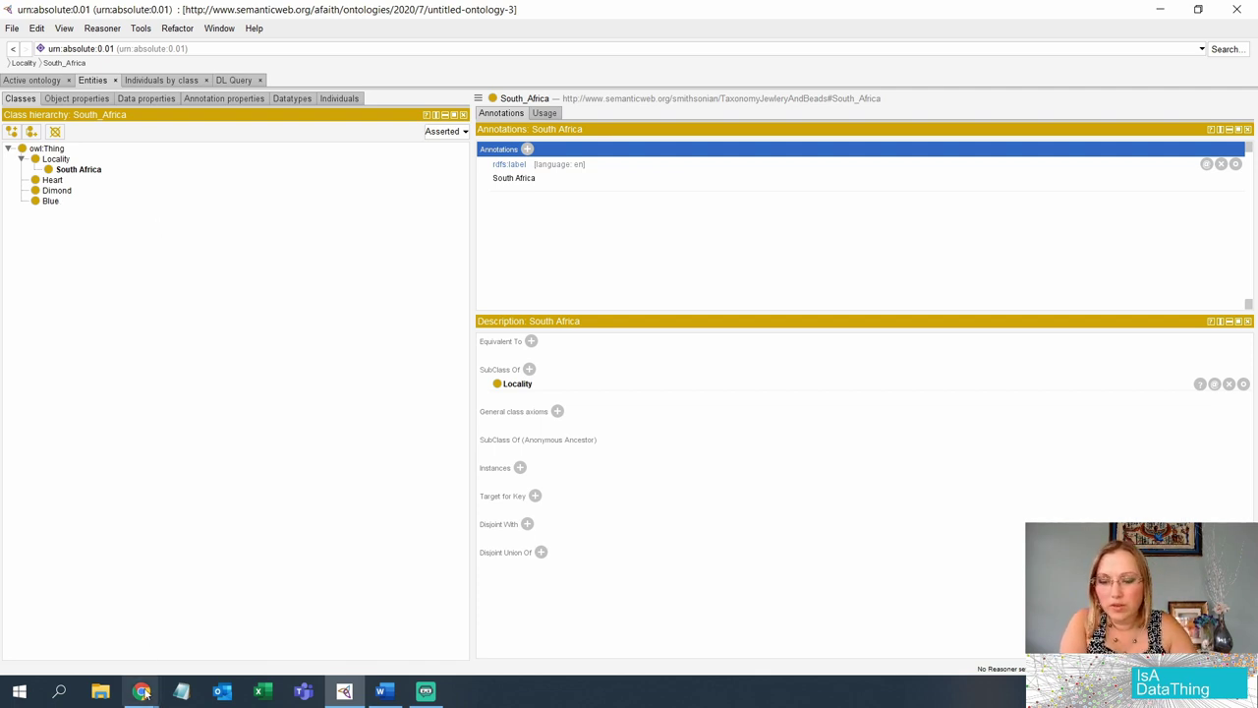
Step: Bring the Chrome gallery forward and highlight the Blue Heart Diamond's donor name in the credit line
mouse_move(142, 691)
left_click(275, 634)
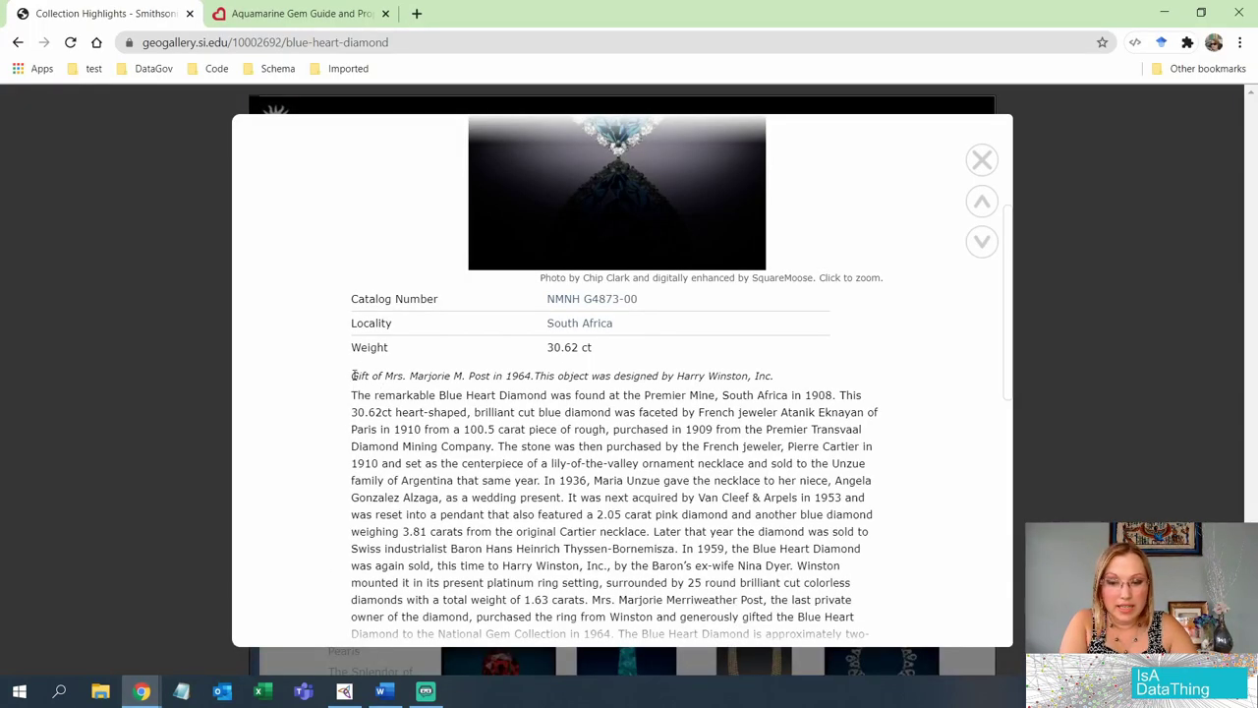
left_click_drag(385, 376, 494, 375)
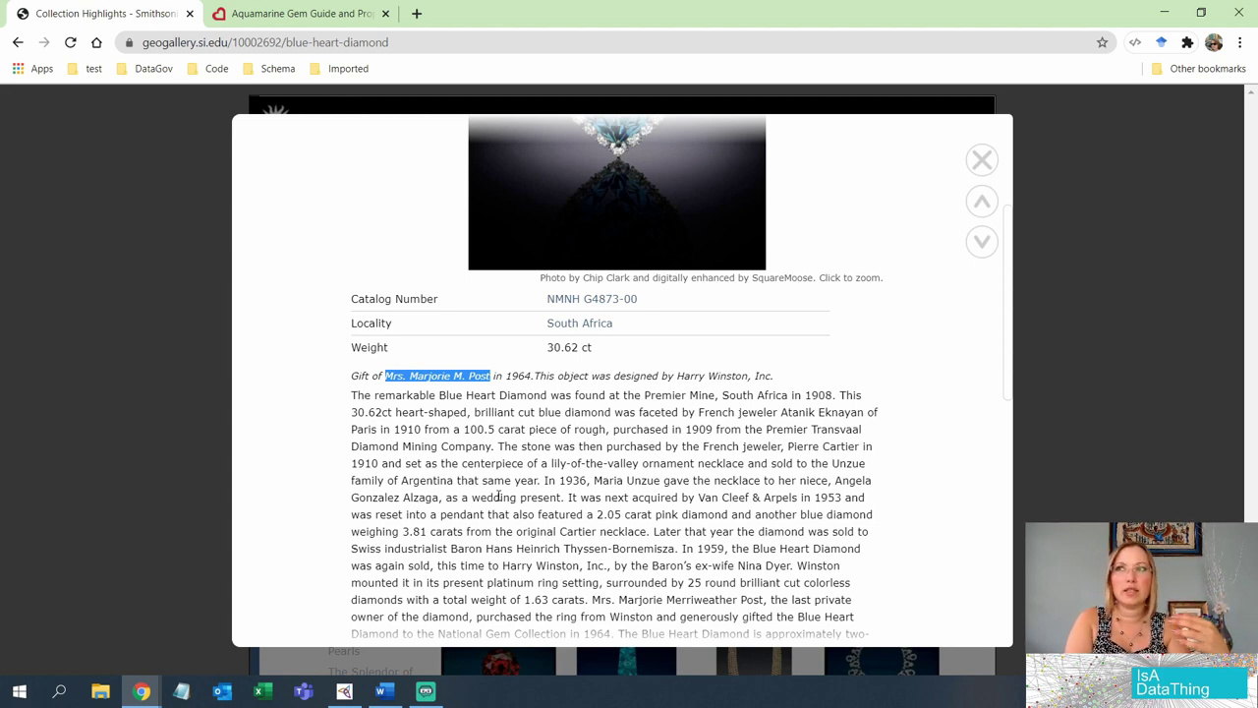
left_click(499, 496)
Step: Scroll the diamond details, highlight the Weight row showing 30.62 ct, then close the details
scroll(498, 496, "down", 1)
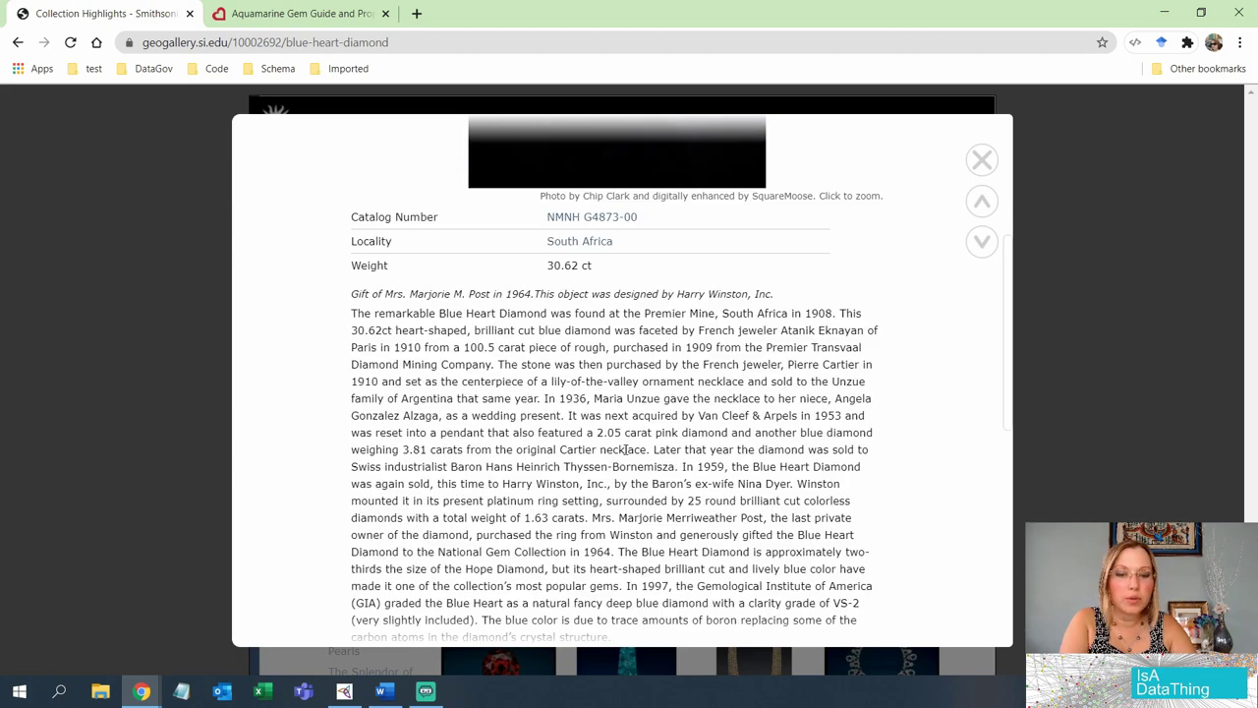
scroll(625, 449, "down", 1)
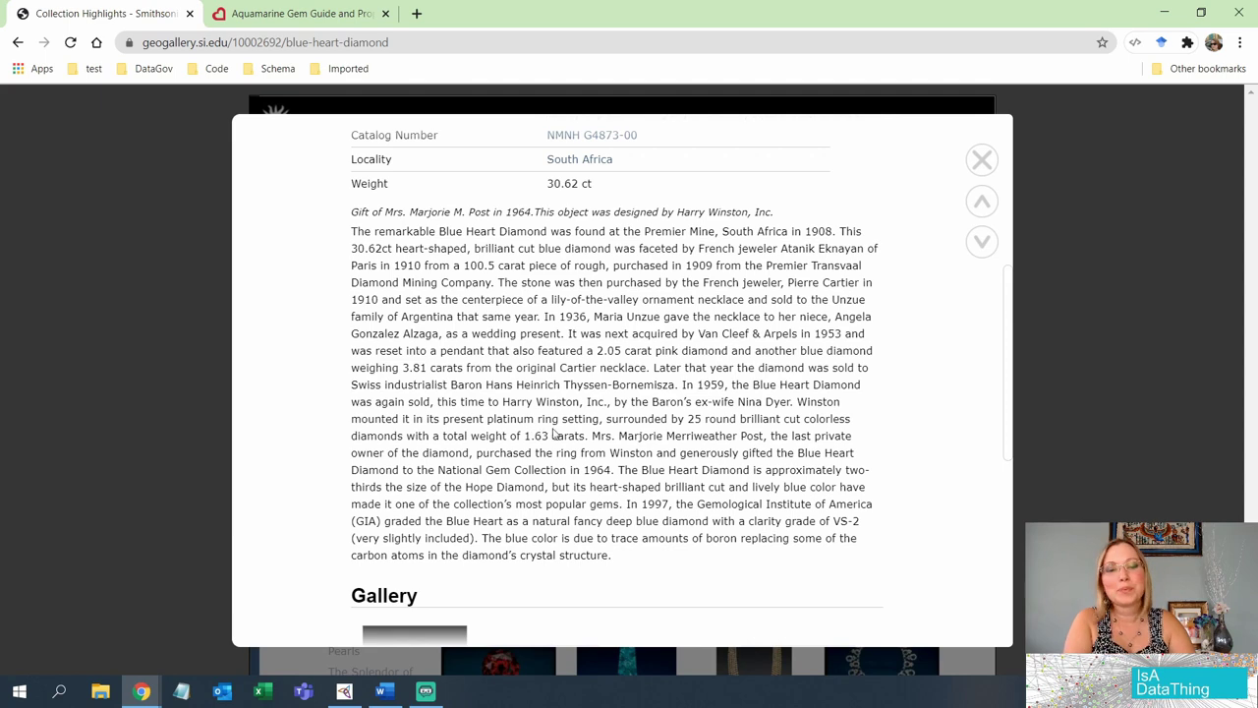
scroll(539, 433, "up", 2)
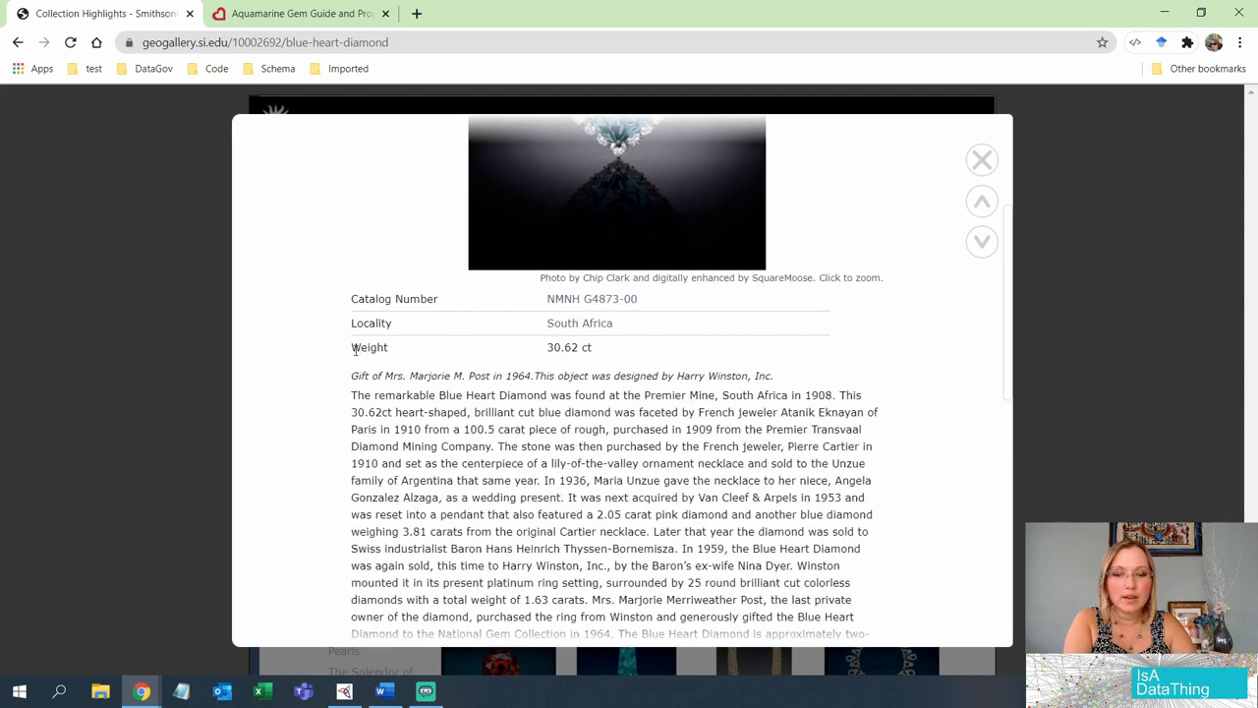
left_click_drag(357, 348, 614, 346)
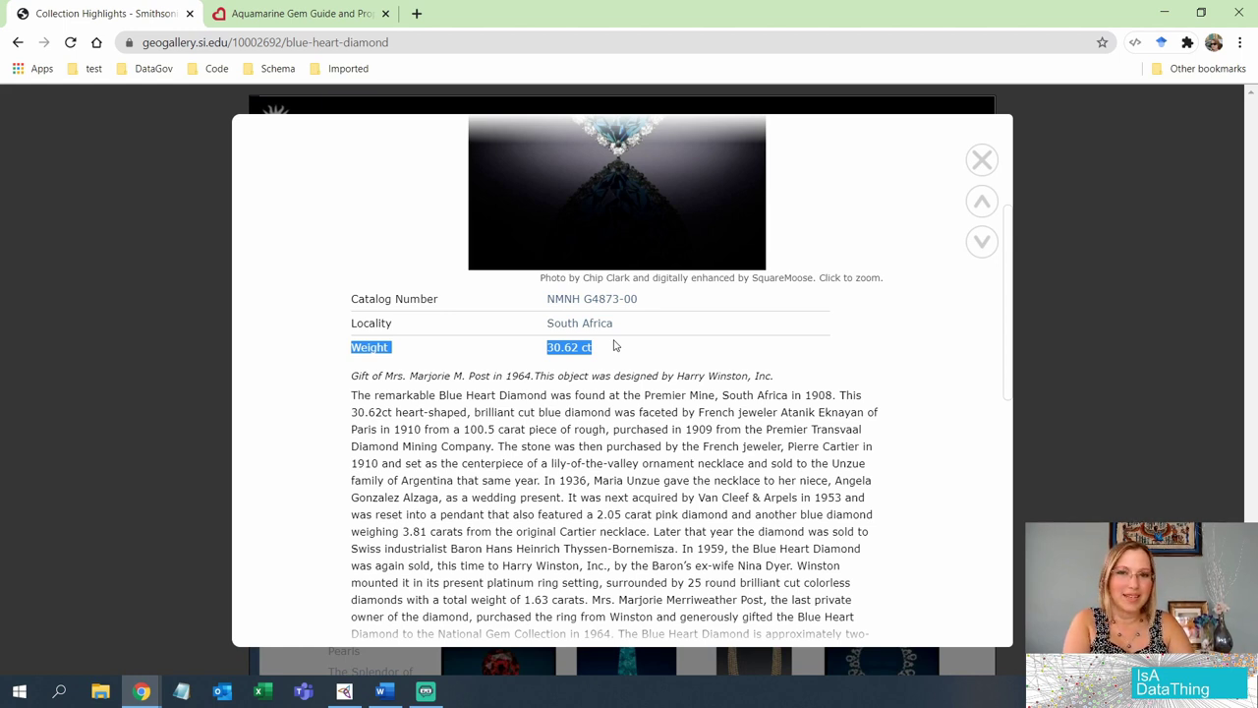
left_click(982, 202)
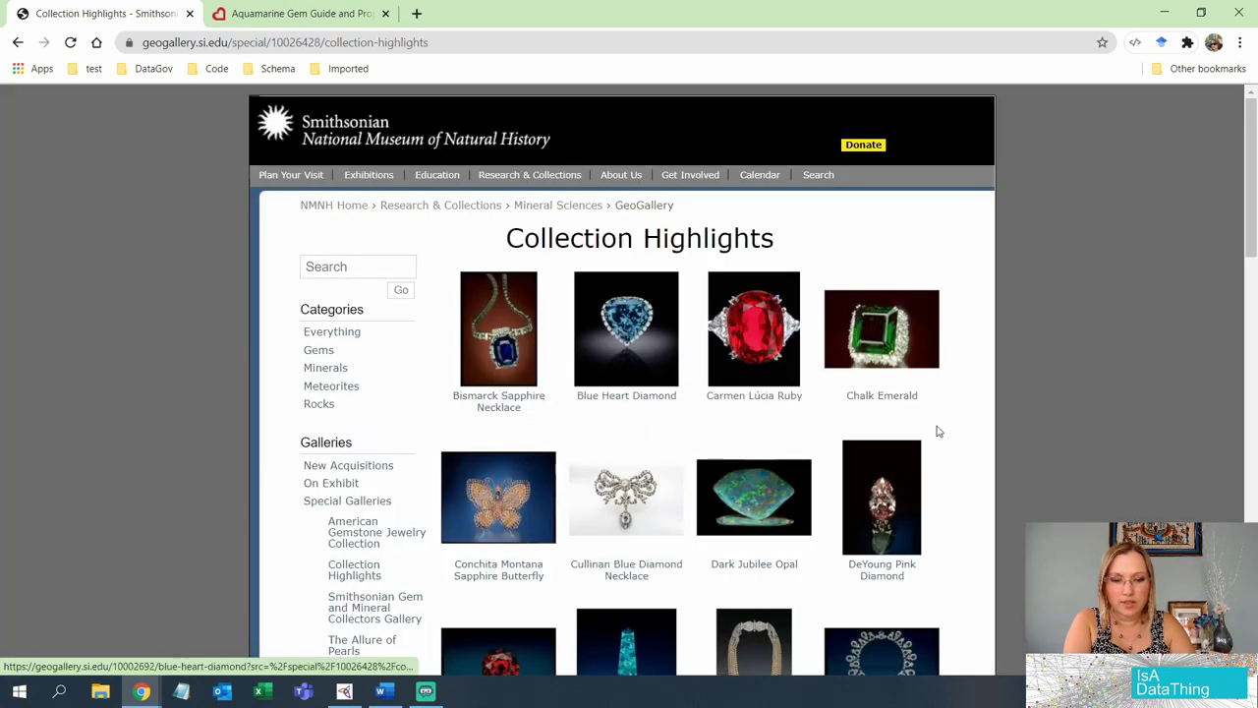
Step: Open the Dom Pedro Aquamarine entry, copy 'Aquamarine' from its title, and return to Protégé
scroll(1089, 394, "down", 2)
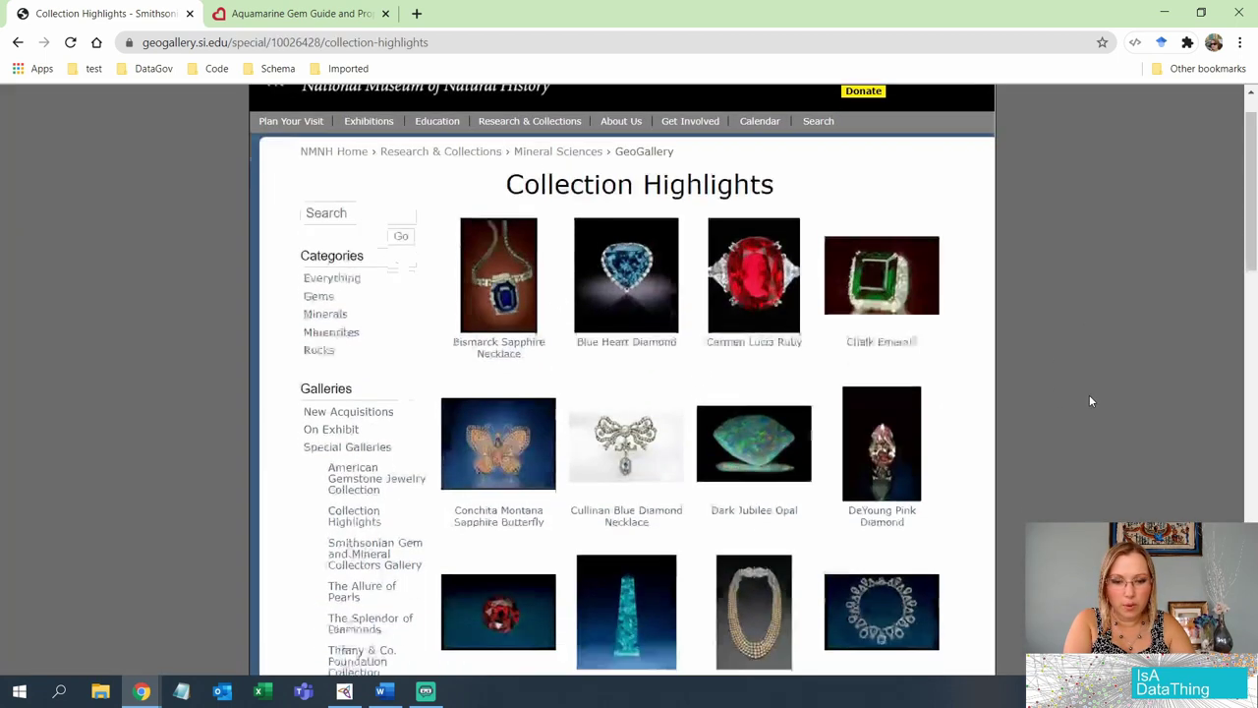
left_click(622, 526)
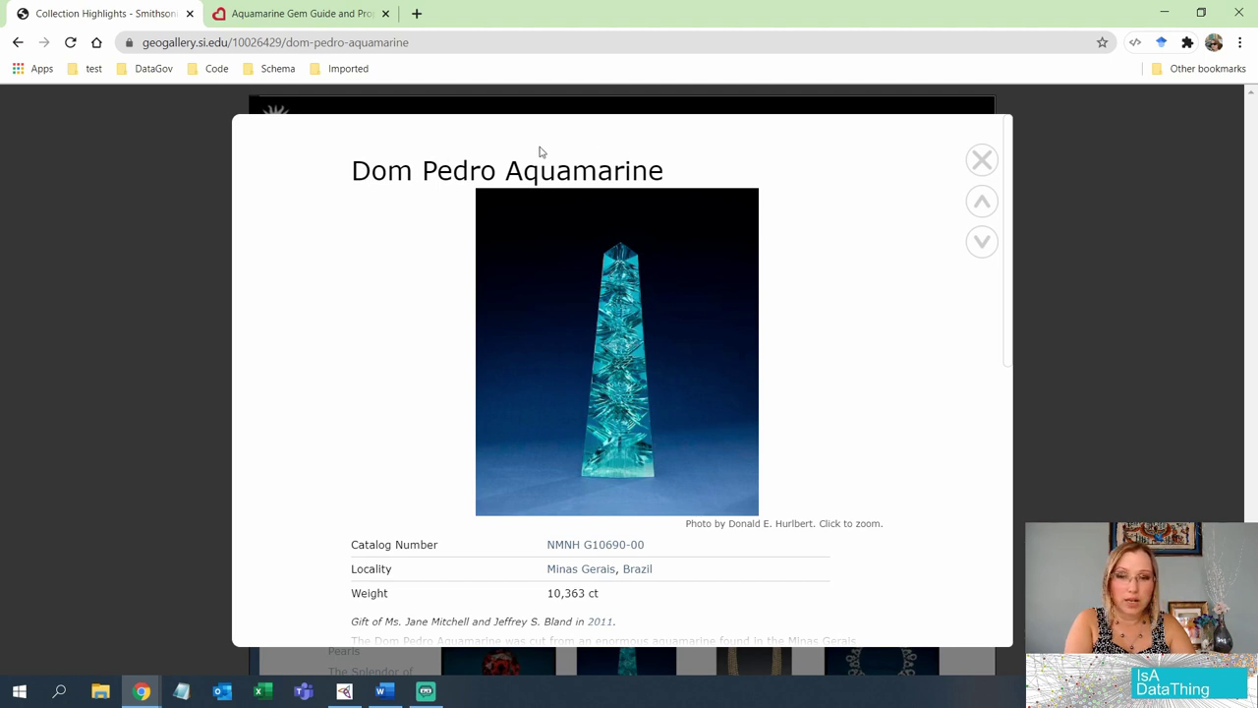
left_click_drag(505, 170, 664, 171)
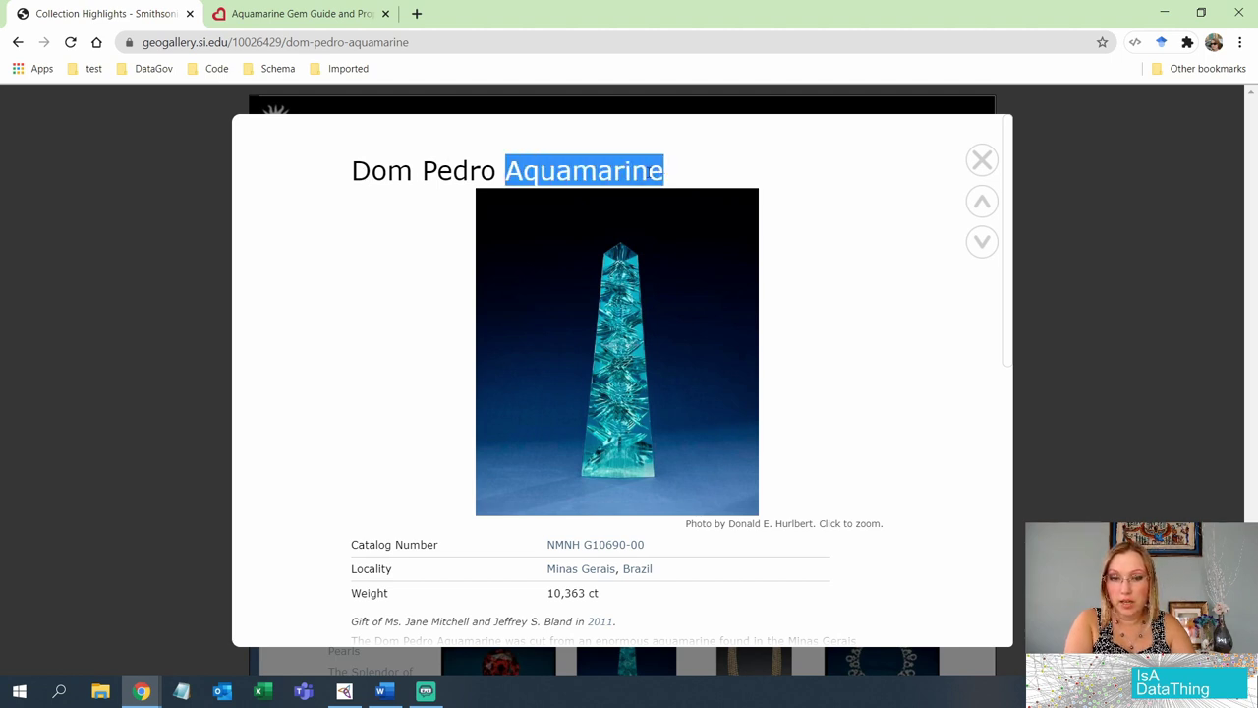
right_click(649, 171)
left_click(688, 185)
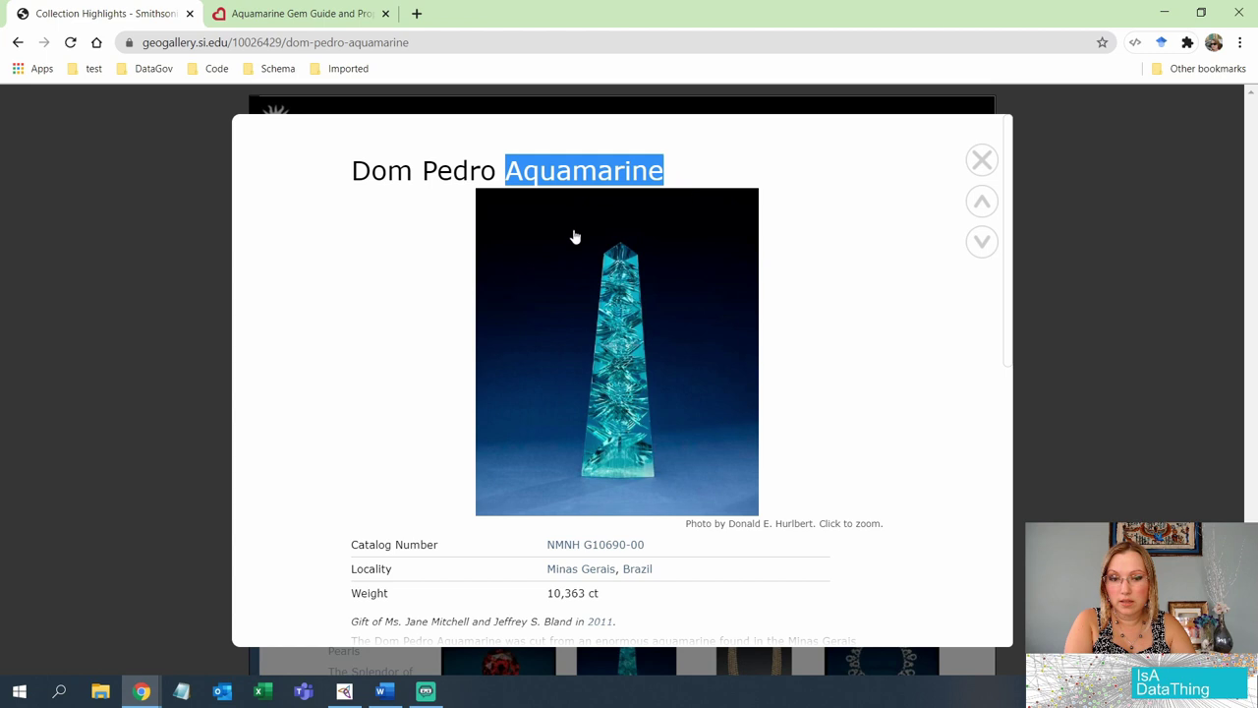
left_click(344, 692)
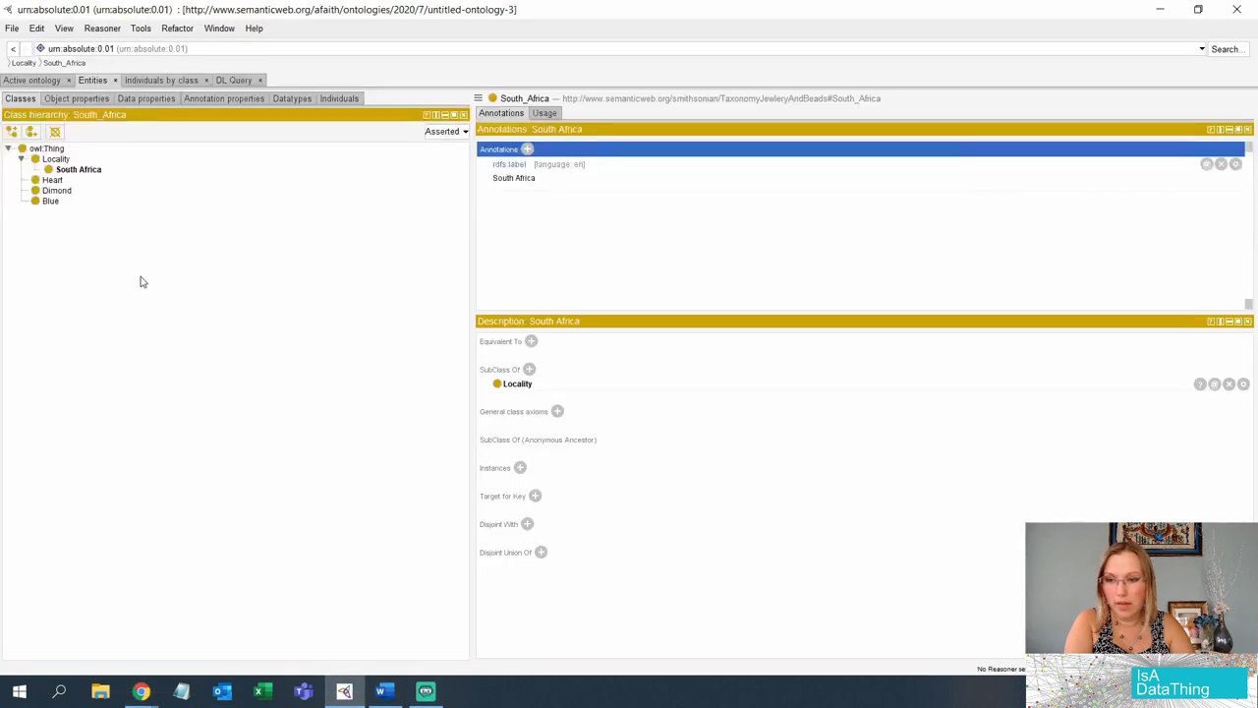
left_click(59, 193)
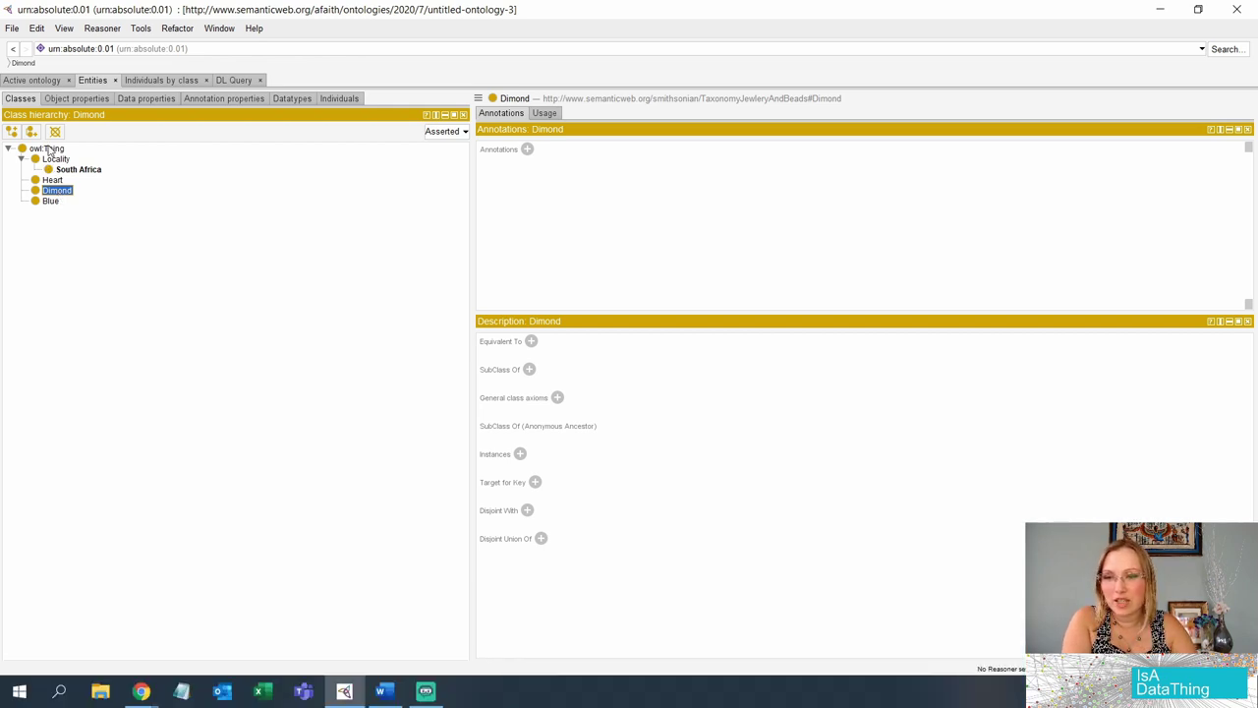
Step: Create a Gemstone class directly under owl:Thing
left_click(48, 150)
left_click(12, 133)
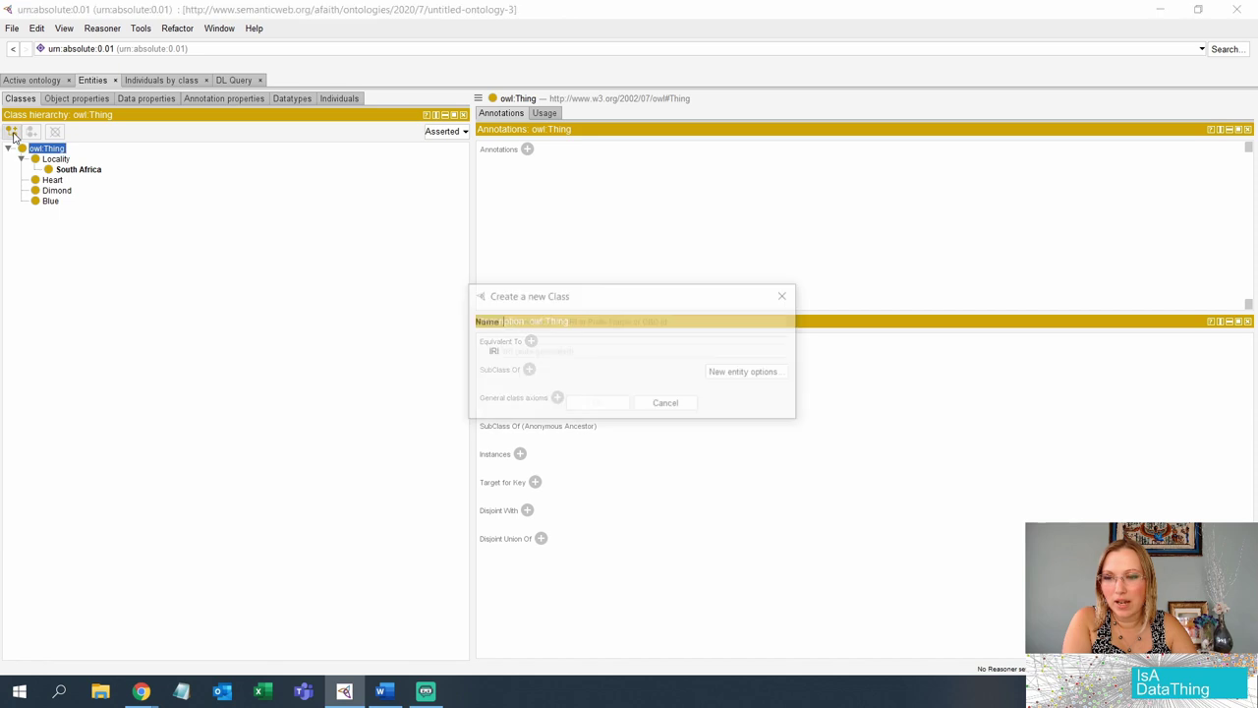
type("Gemstone")
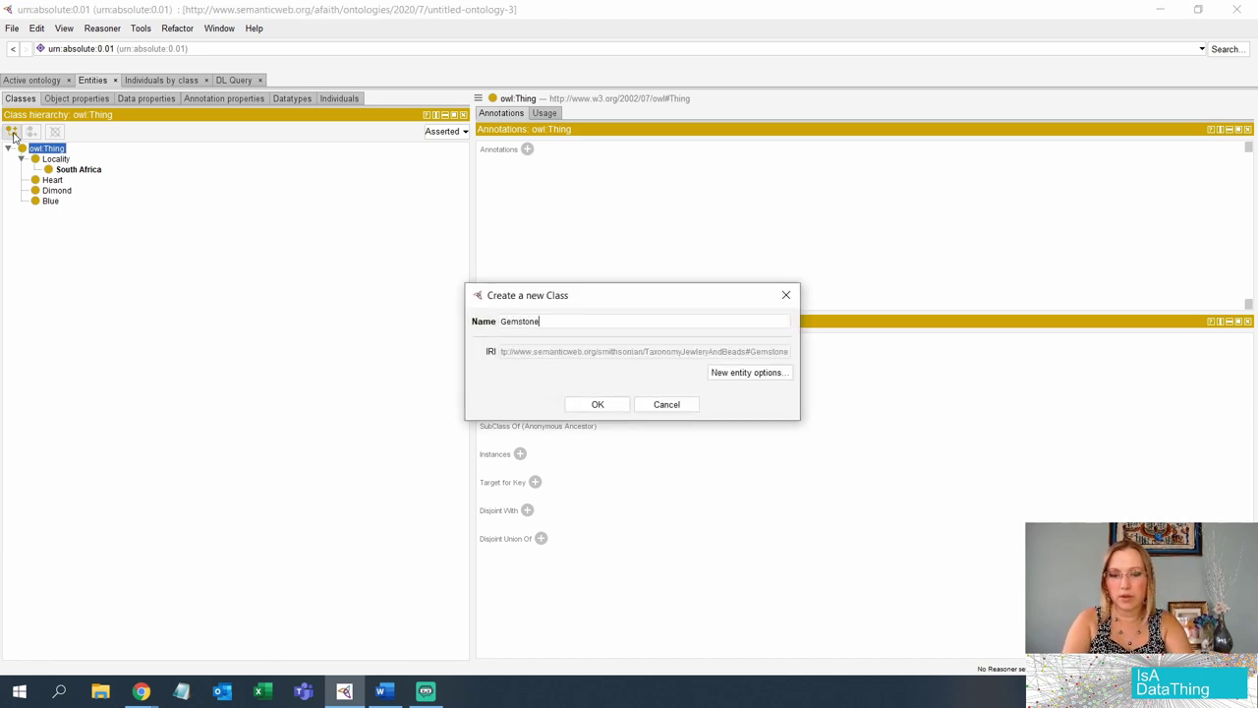
key("Return")
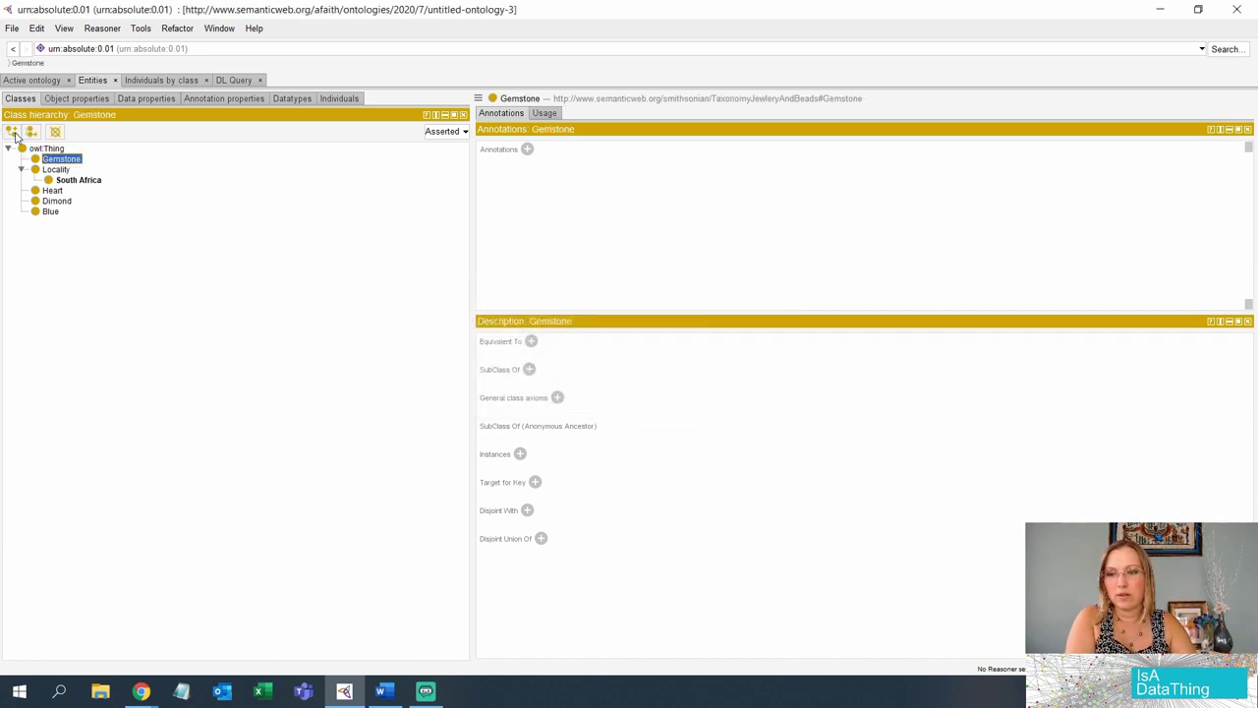
Step: Drag Dimond beneath Gemstone and expand Gemstone to show it
left_click(54, 191)
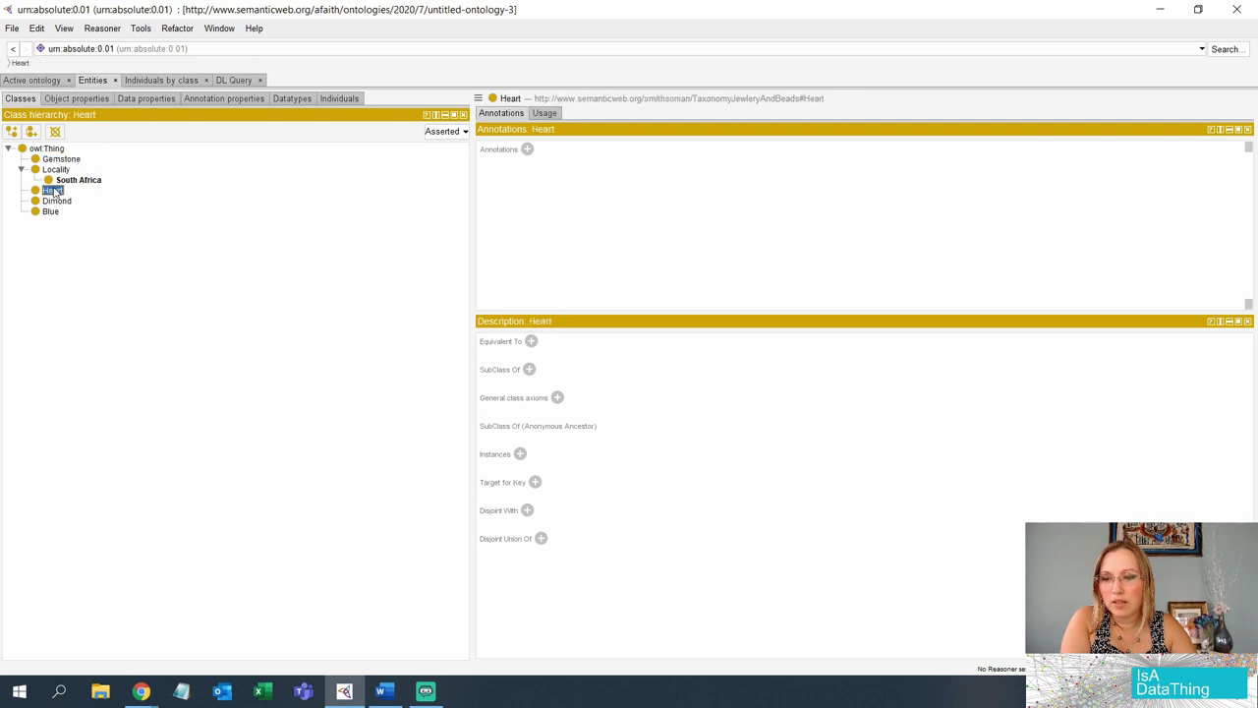
left_click(59, 201)
left_click_drag(67, 208, 71, 161)
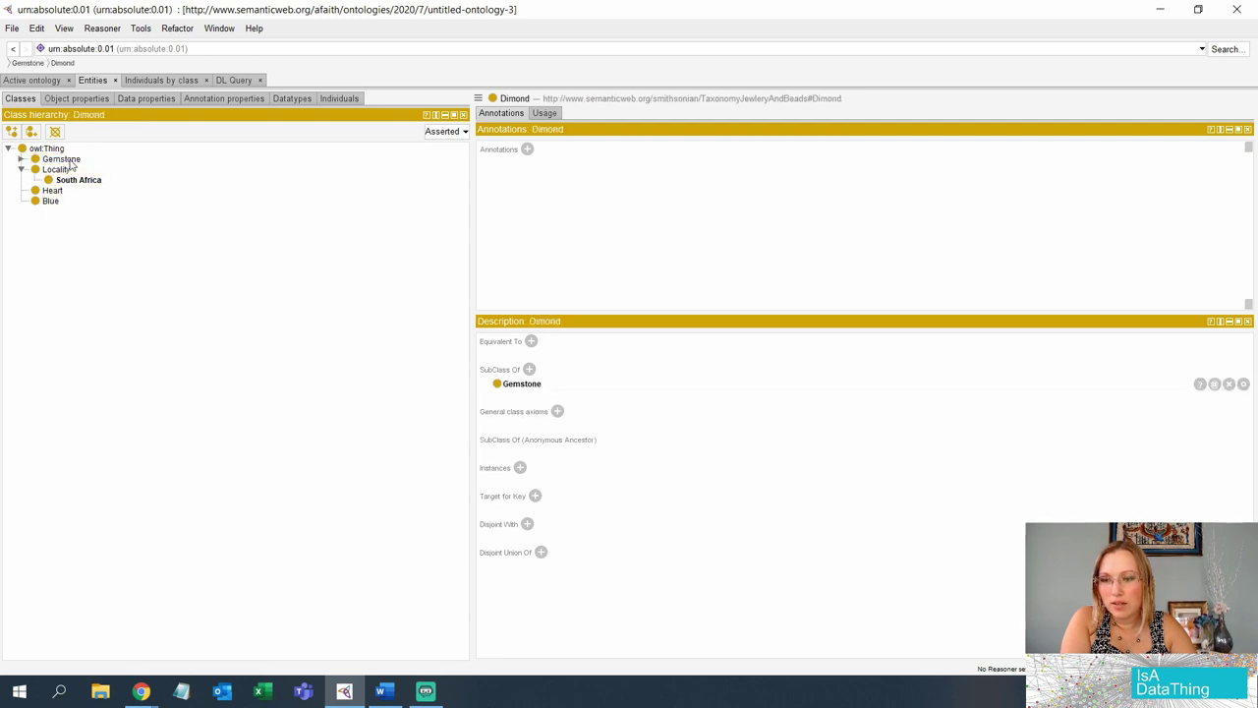
left_click(21, 158)
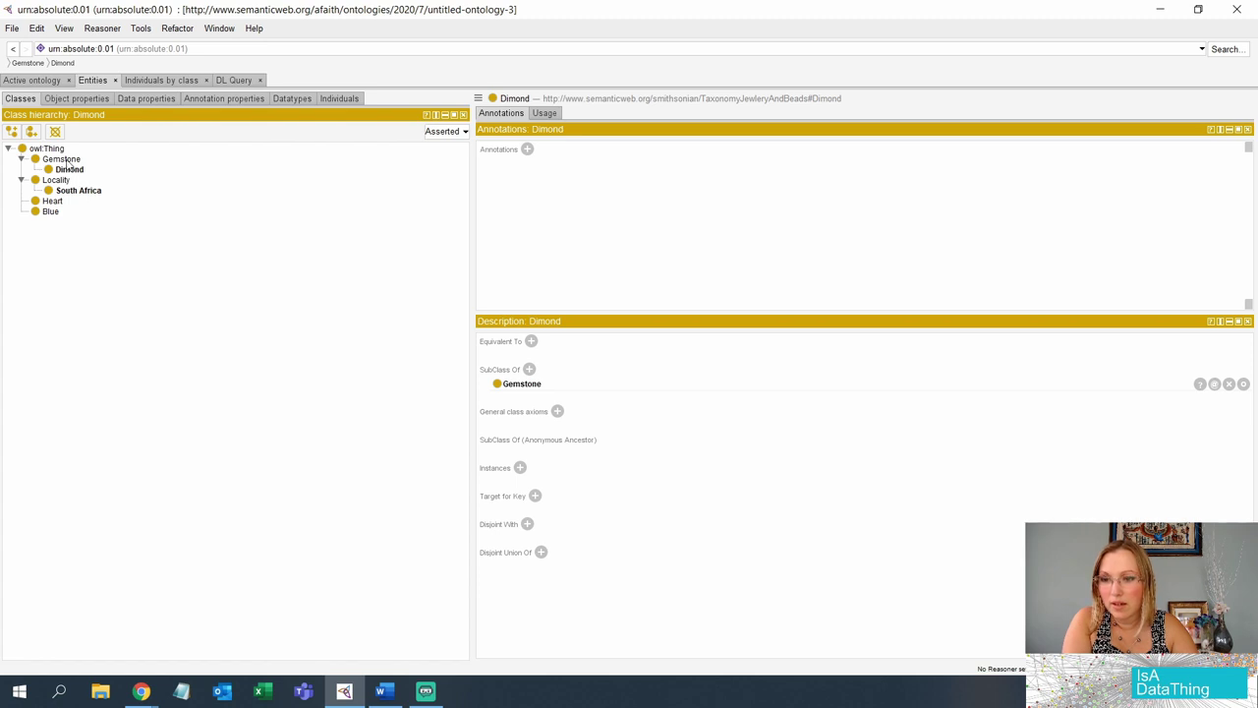
left_click(65, 160)
left_click(11, 132)
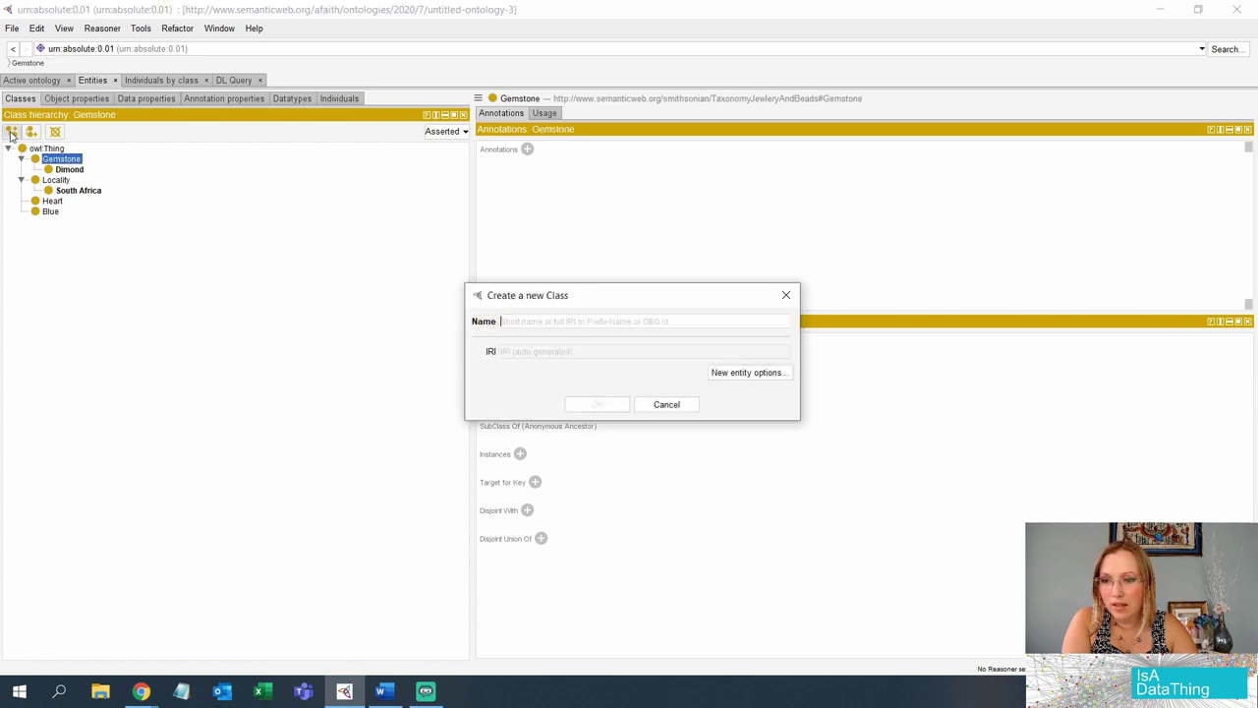
Step: Paste 'Aquamarine' as the new Gemstone subclass name and confirm it beside Dimond
key("ctrl+v")
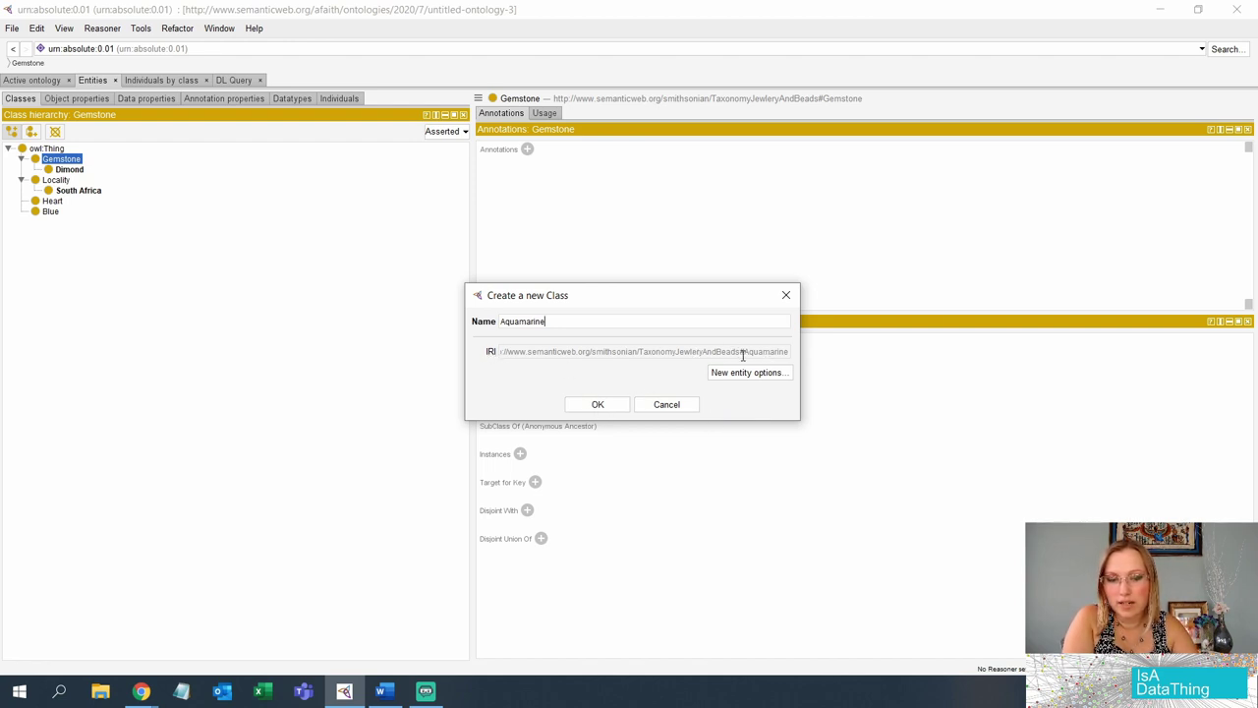
left_click(601, 404)
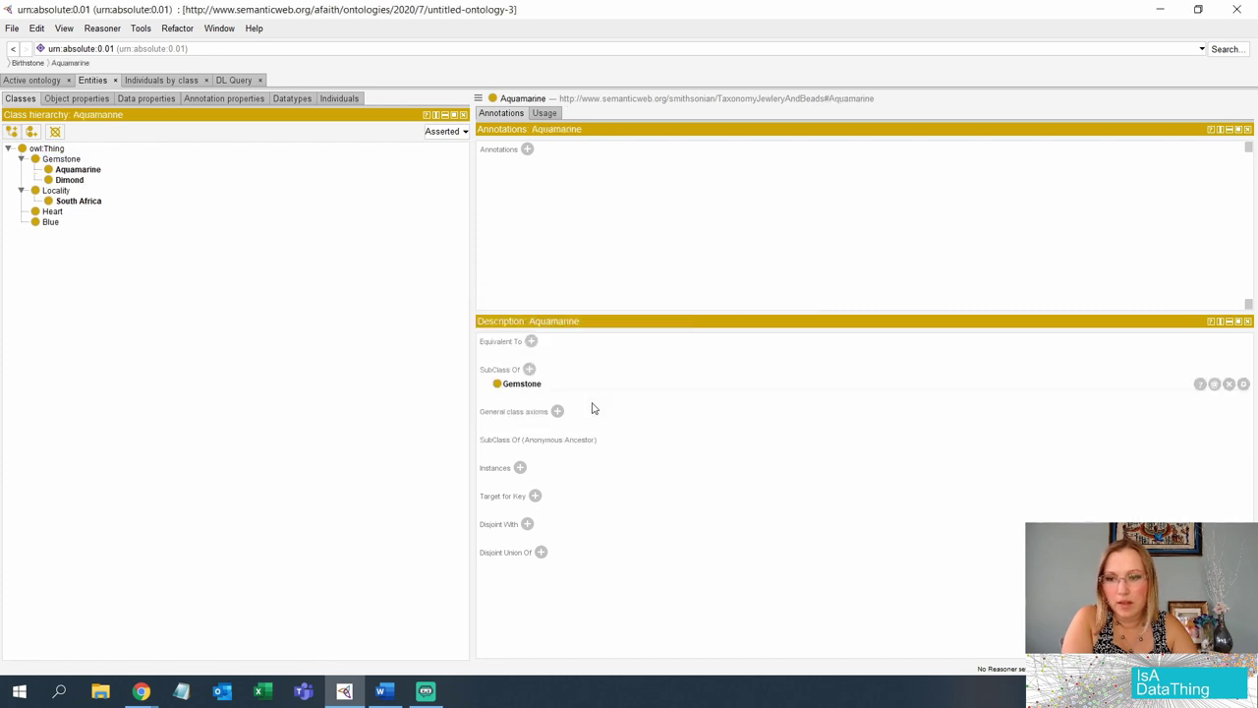
left_click(76, 169)
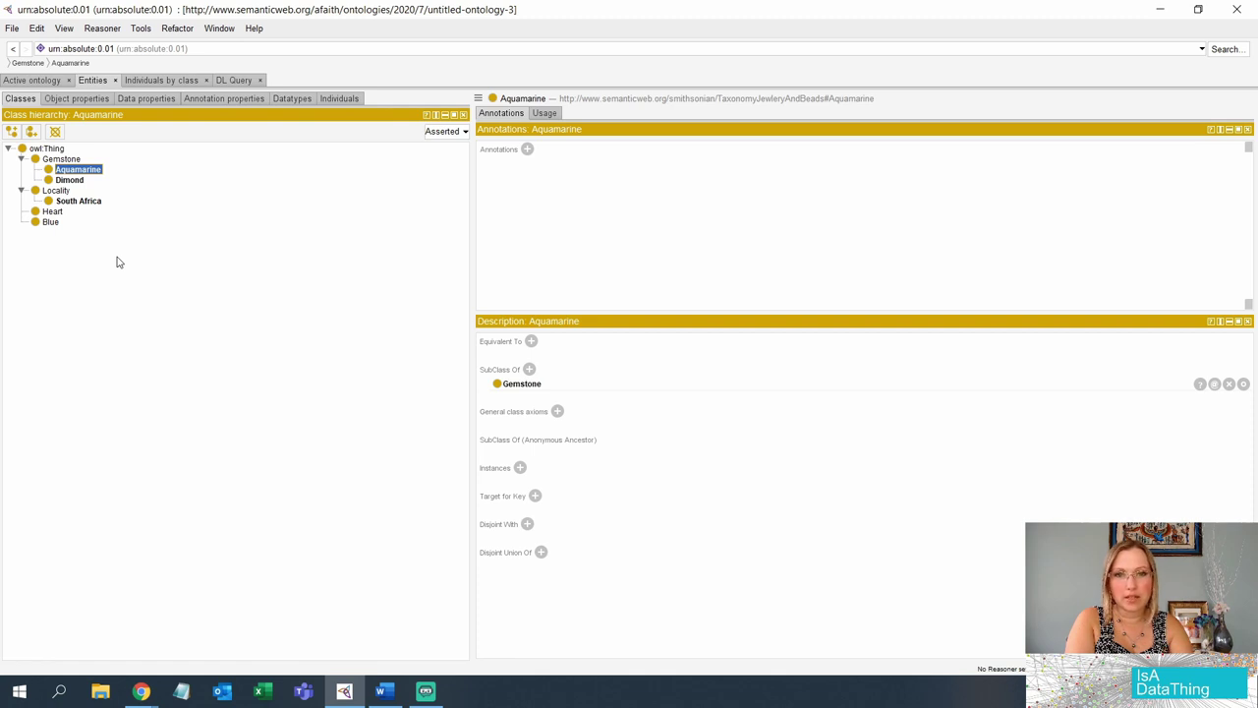
key("alt+Tab")
Step: Scroll to the Dom Pedro Aquamarine catalog table and highlight the Minas Gerais locality
scroll(477, 289, "down", 3)
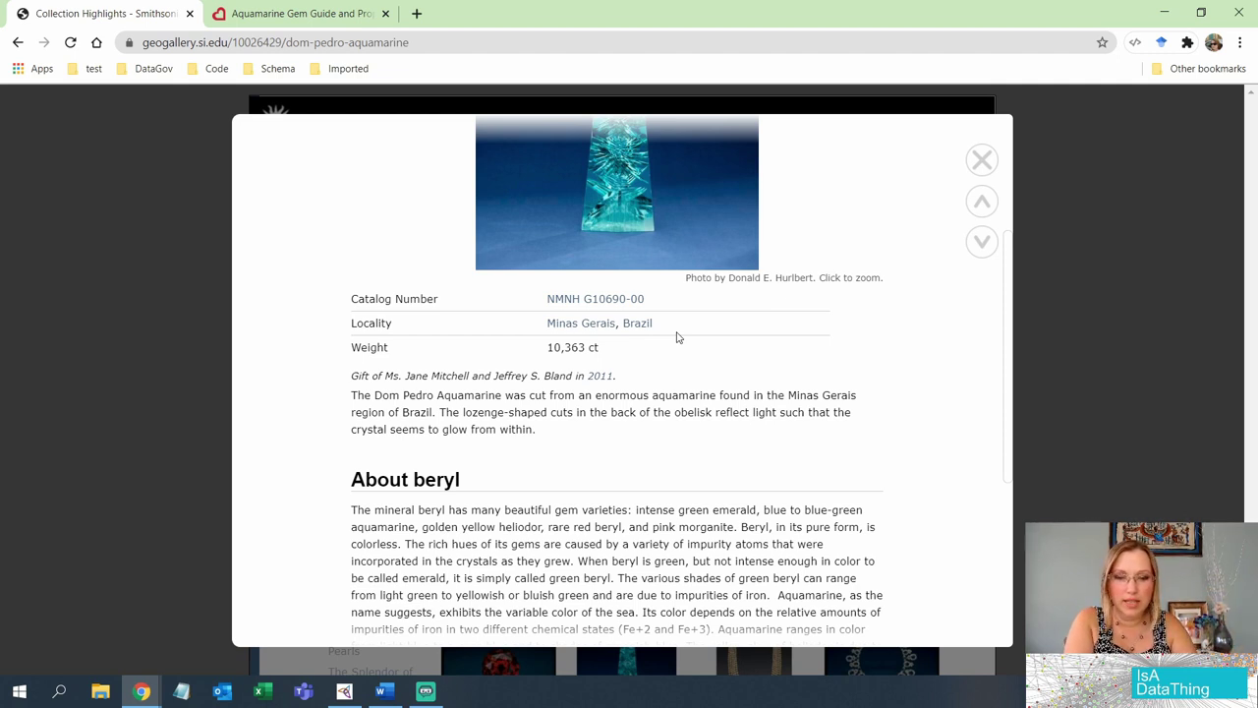
left_click_drag(531, 328, 617, 328)
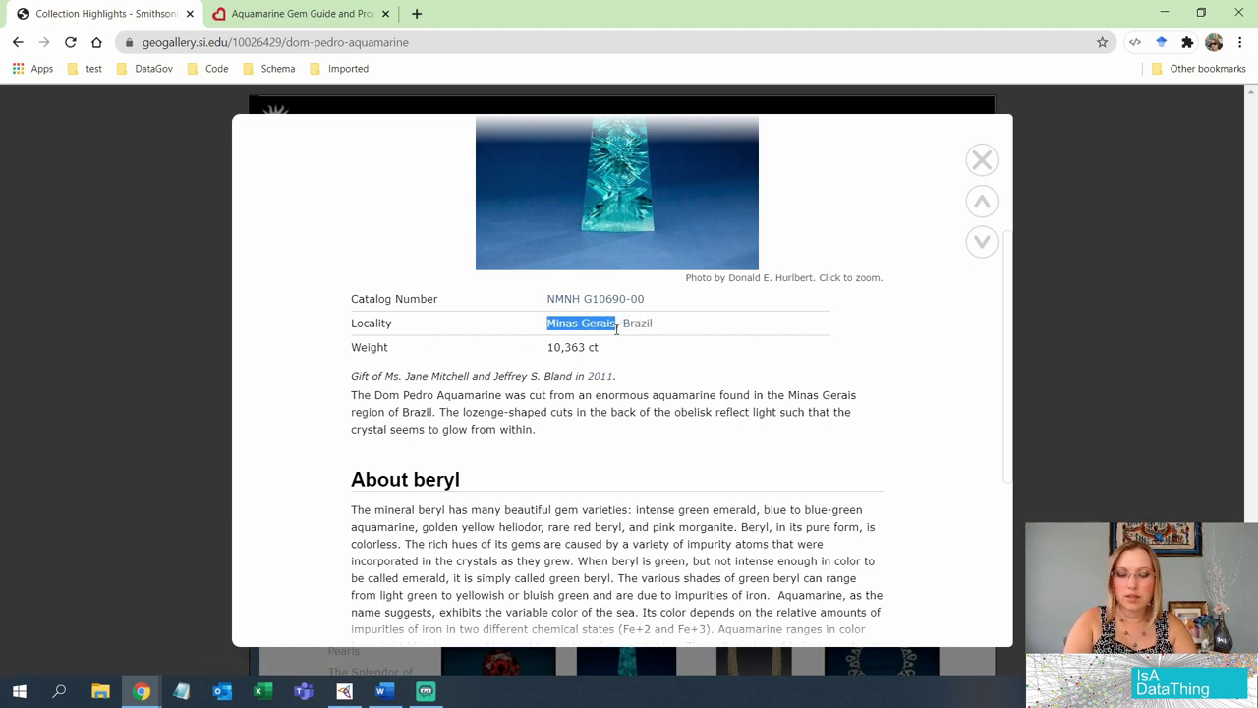
left_click(351, 694)
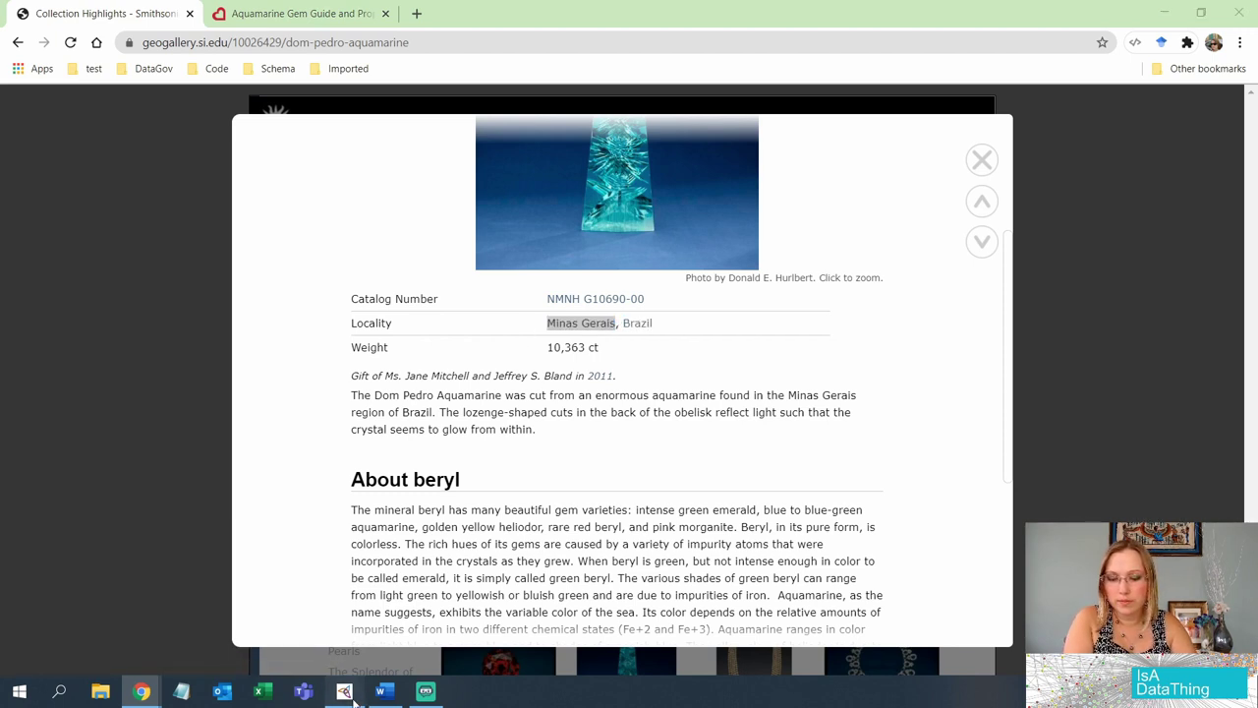
Step: Create a Country subclass of Locality and move South Africa under it
left_click(63, 191)
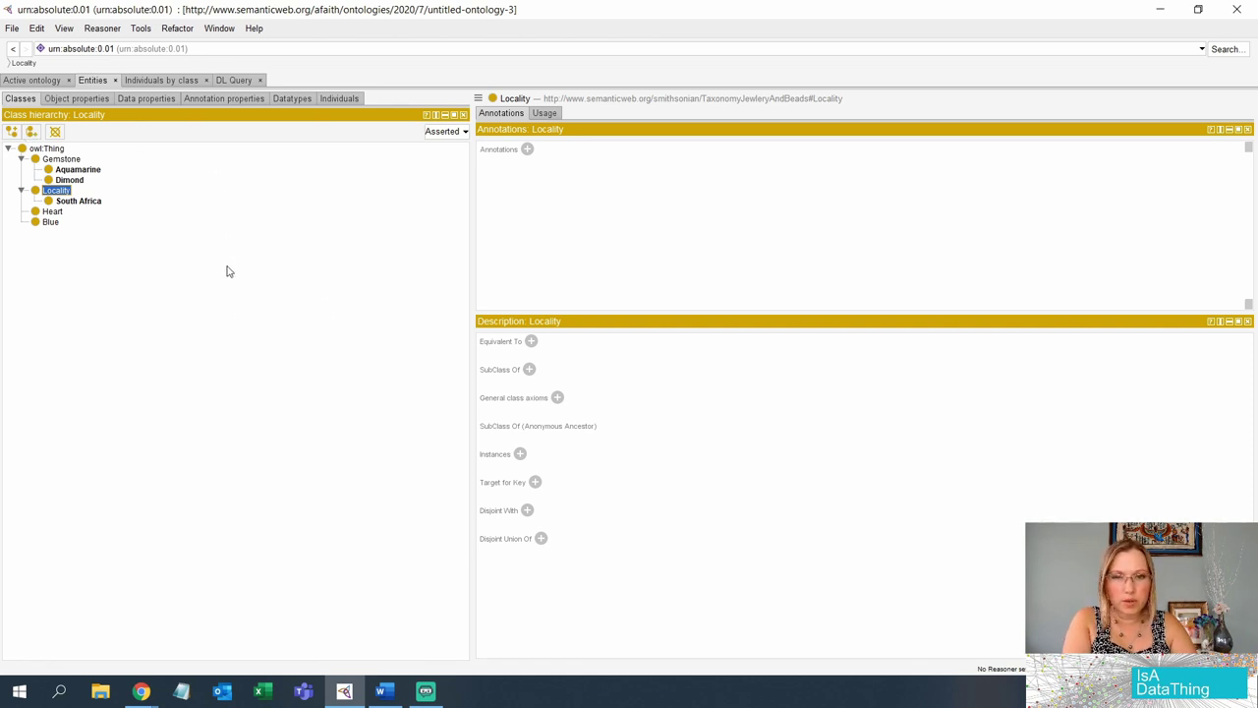
key("ctrl+i")
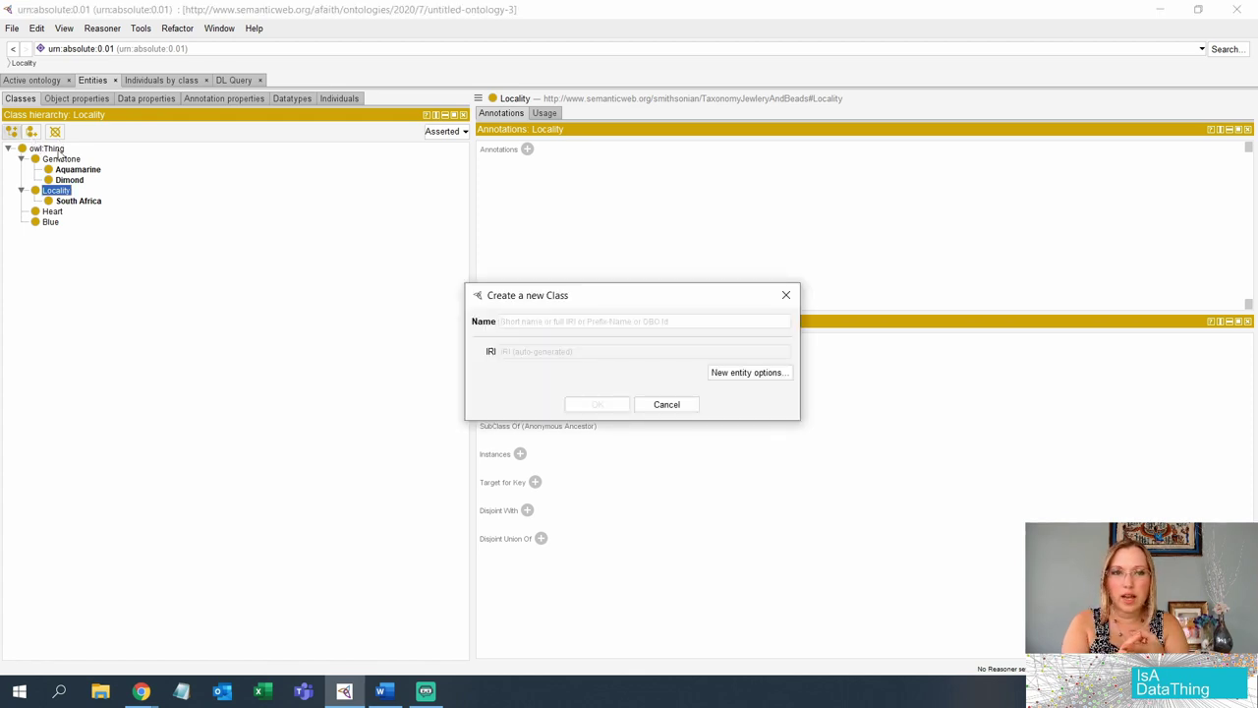
type("Cou")
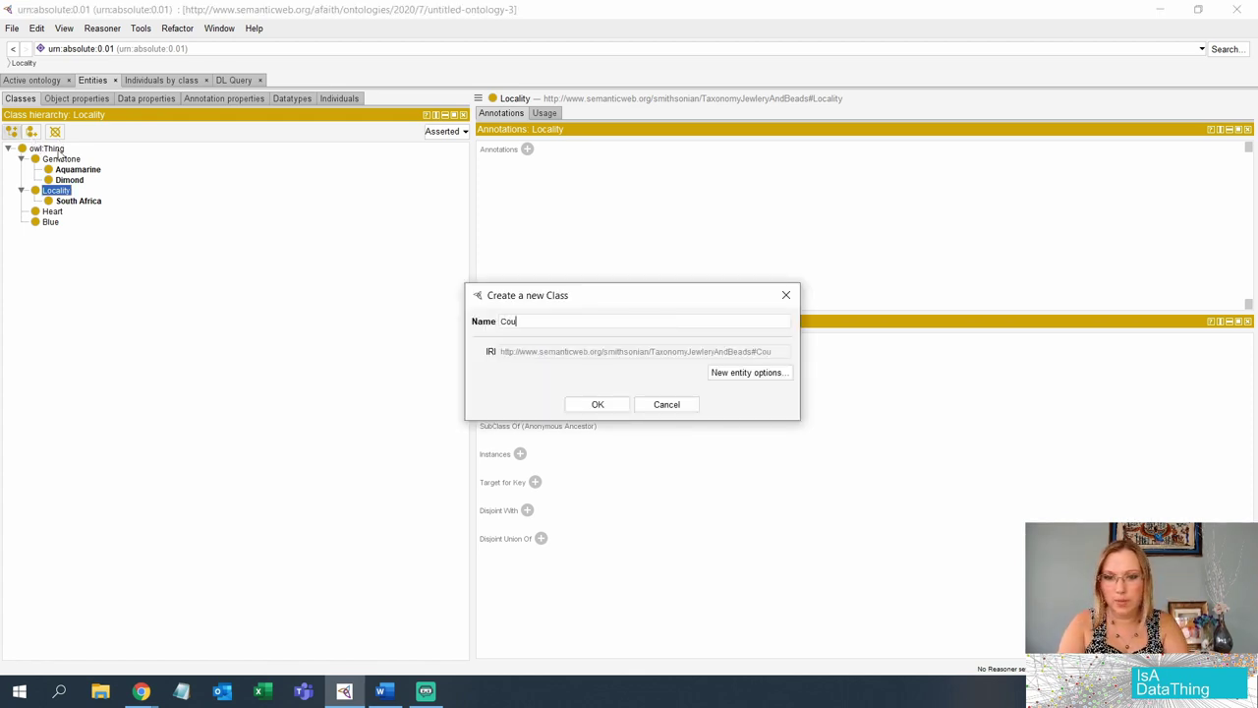
type("ntry")
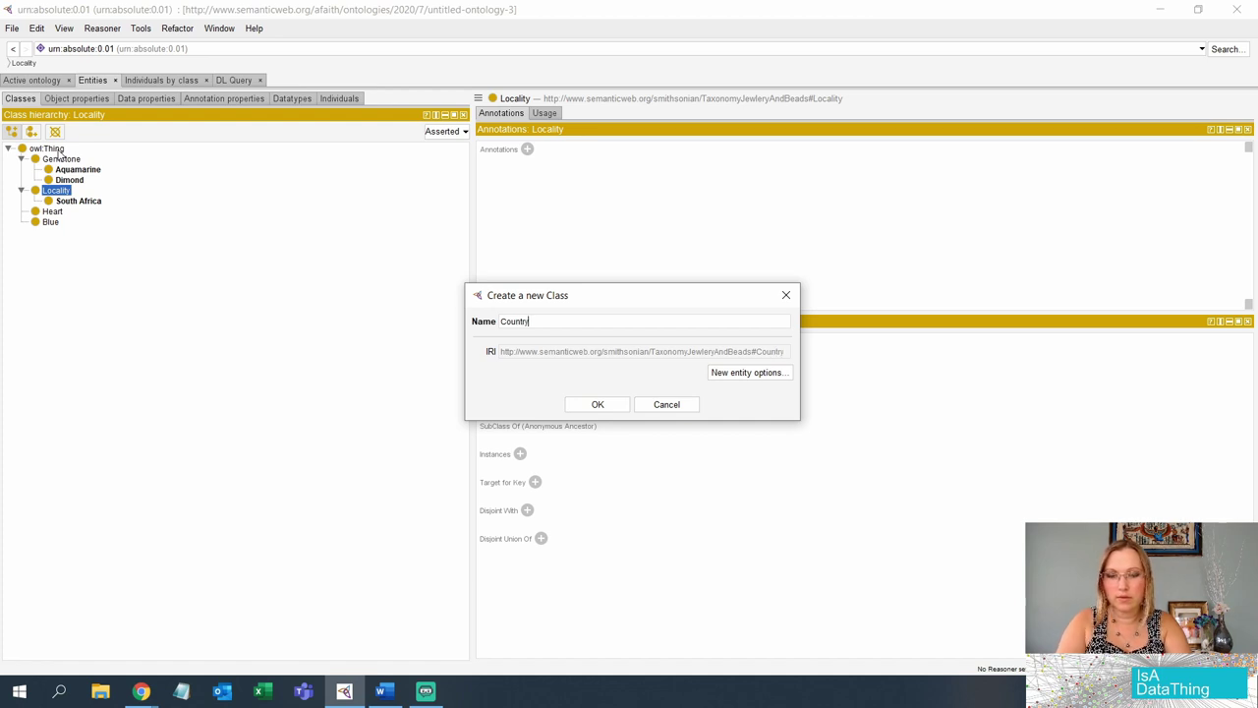
key("Return")
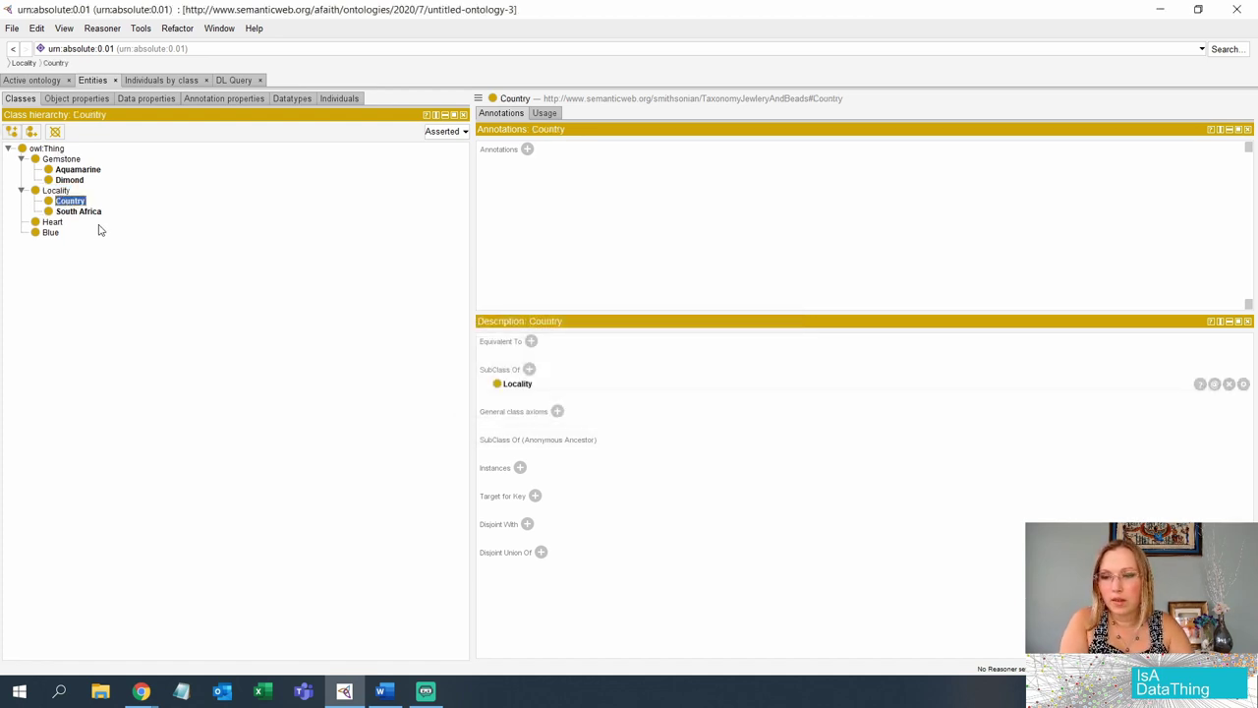
left_click_drag(96, 214, 77, 201)
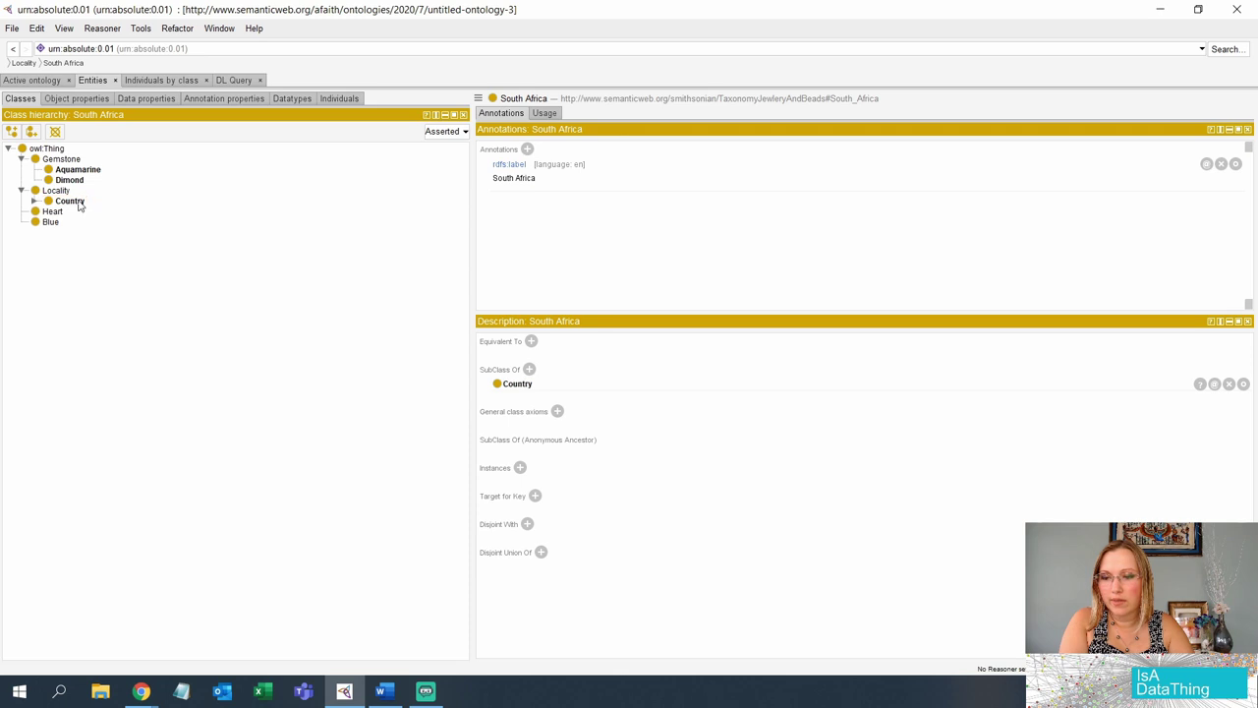
left_click(34, 201)
Step: Add Brazil as a subclass of Country
left_click(69, 201)
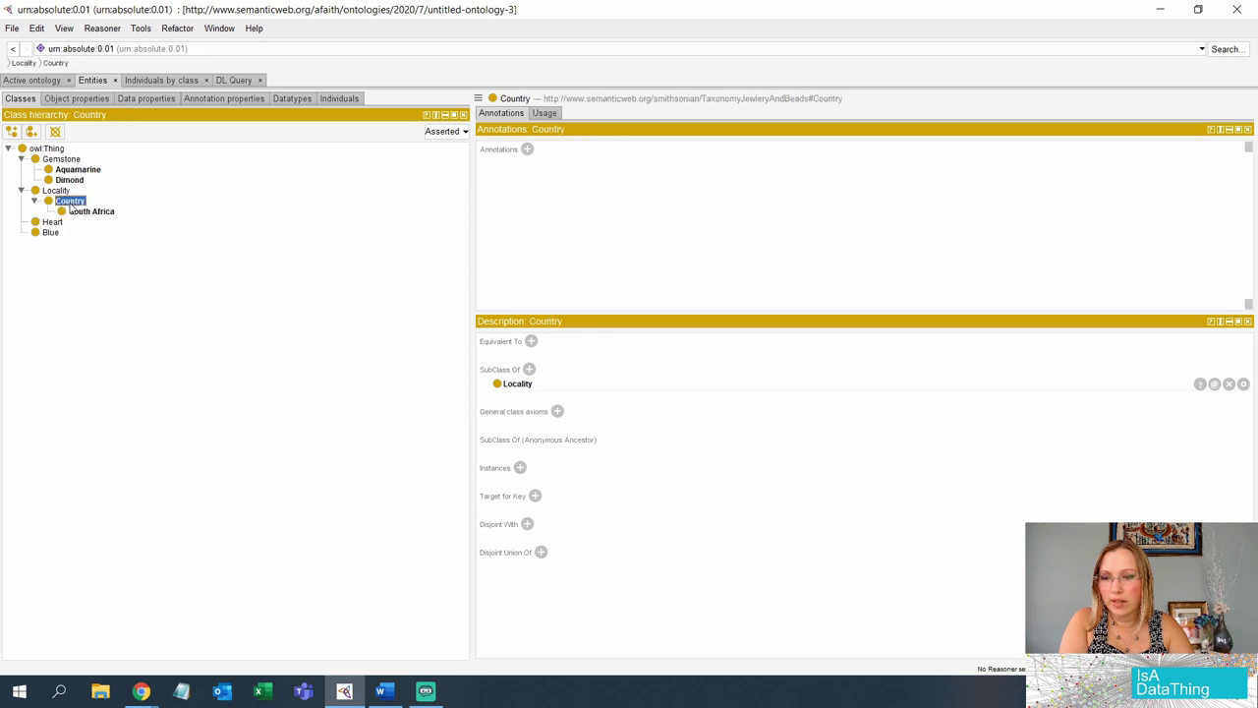
left_click(12, 133)
type("Br")
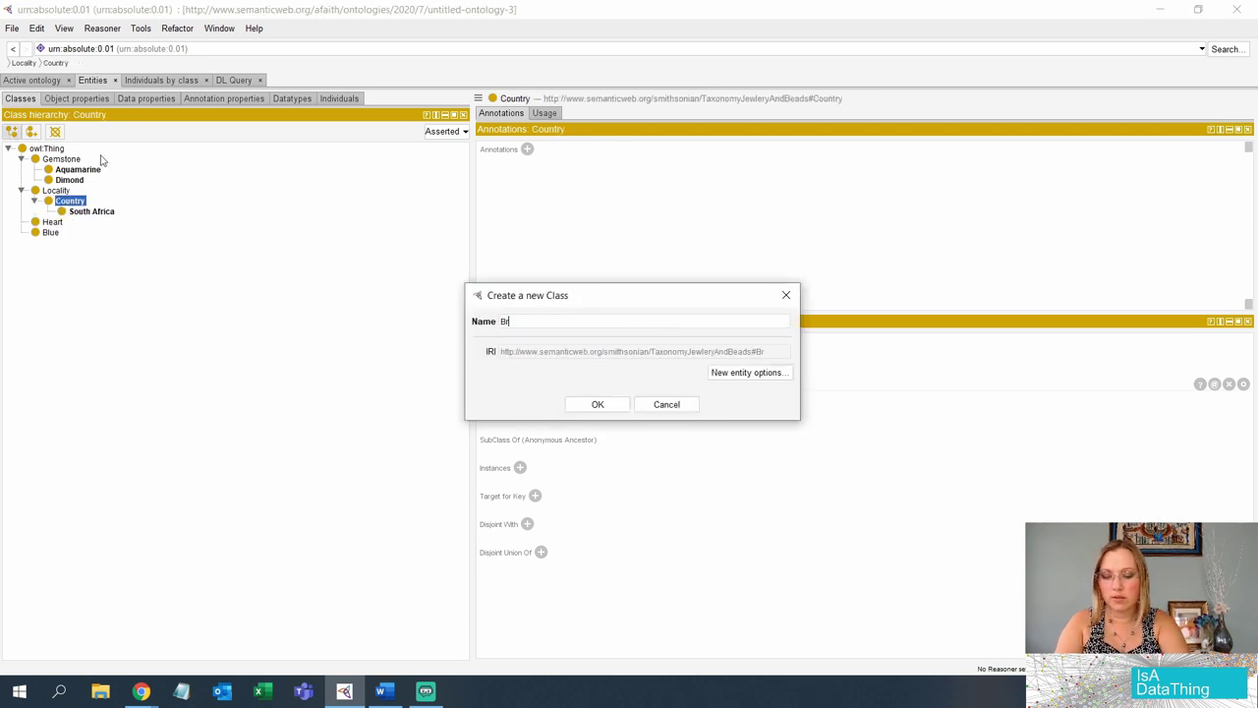
type("azil")
key("Return")
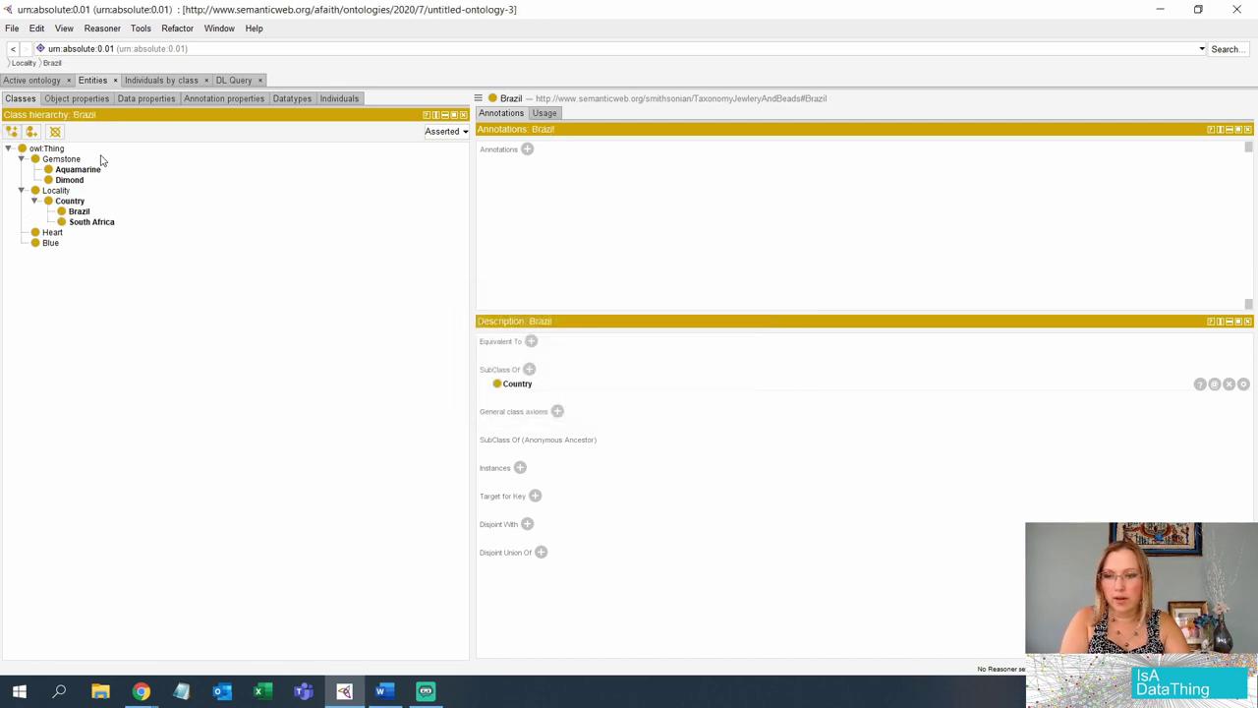
left_click(56, 190)
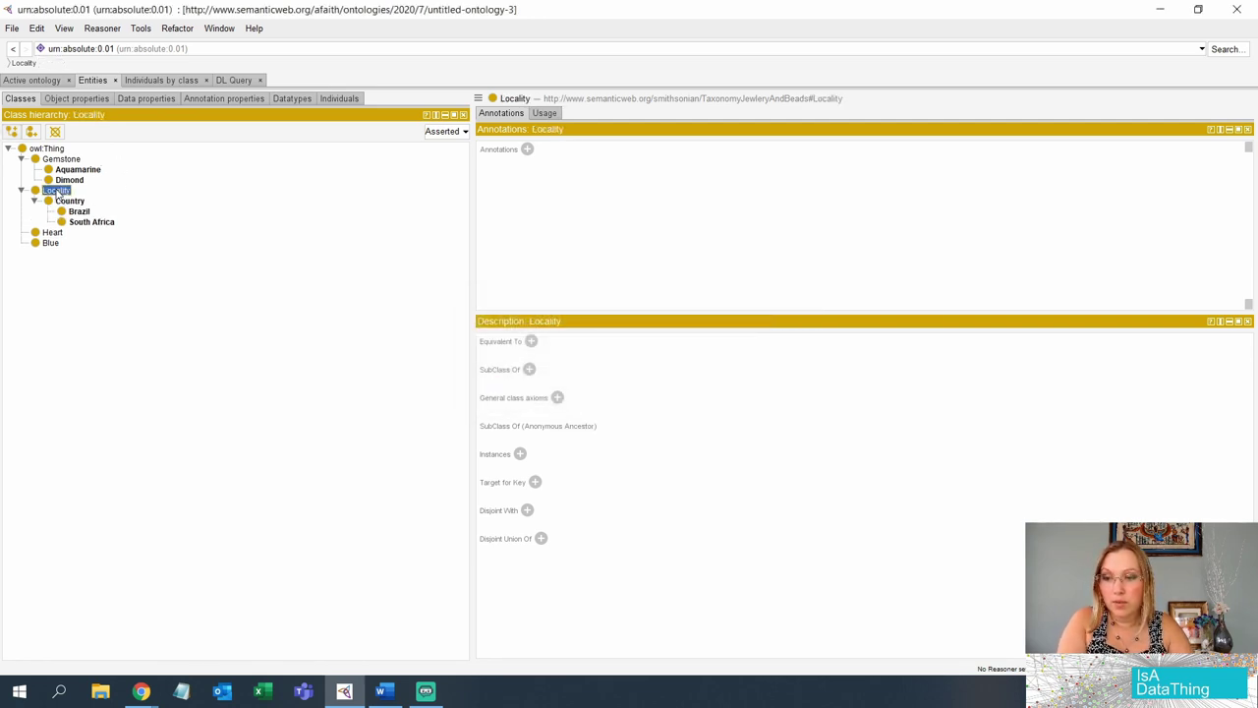
Step: Add a City subclass under Locality
left_click(34, 131)
type("Ci")
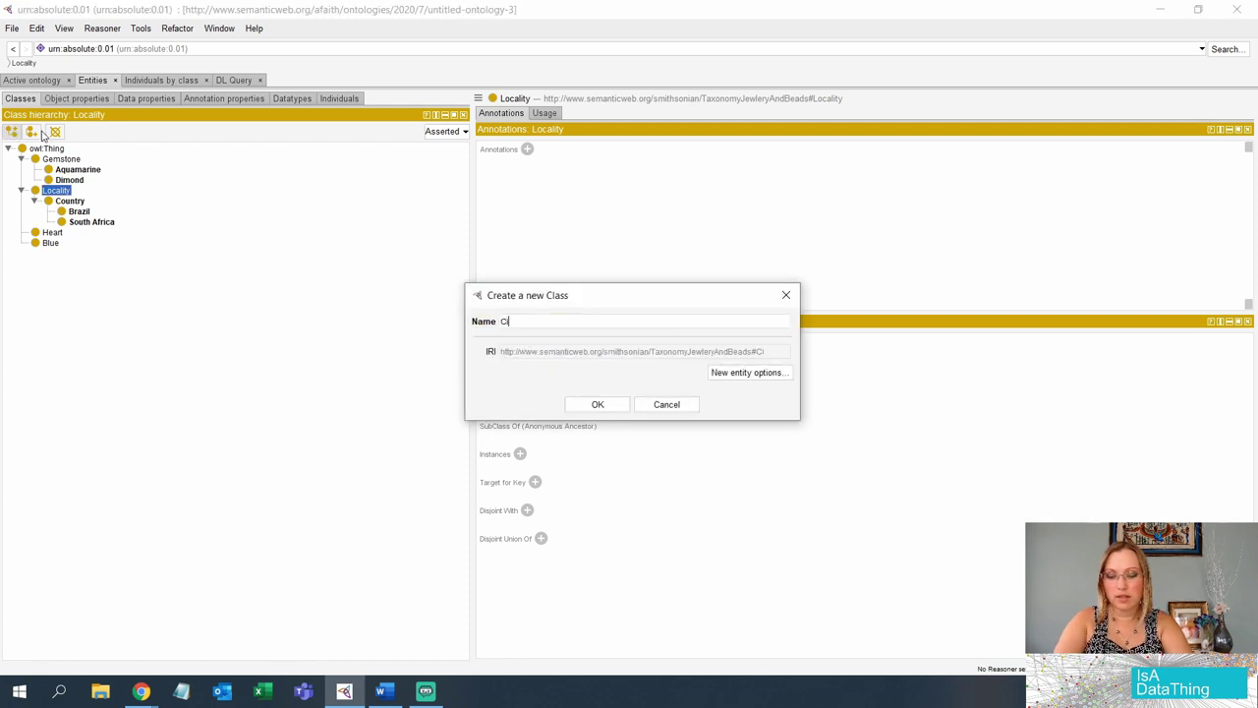
type("ty")
key("Return")
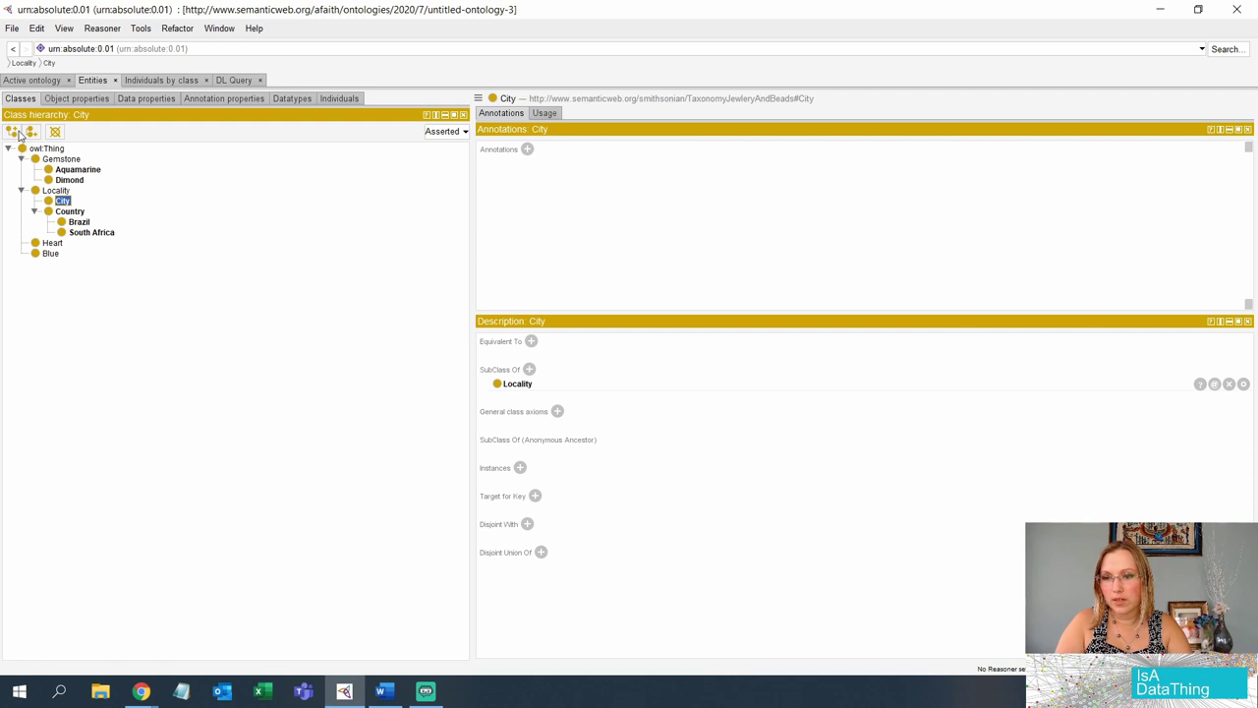
Step: Create Minas_Gerais under City from the pasted name and expand City to show it
left_click(15, 134)
type("Minas Gerais")
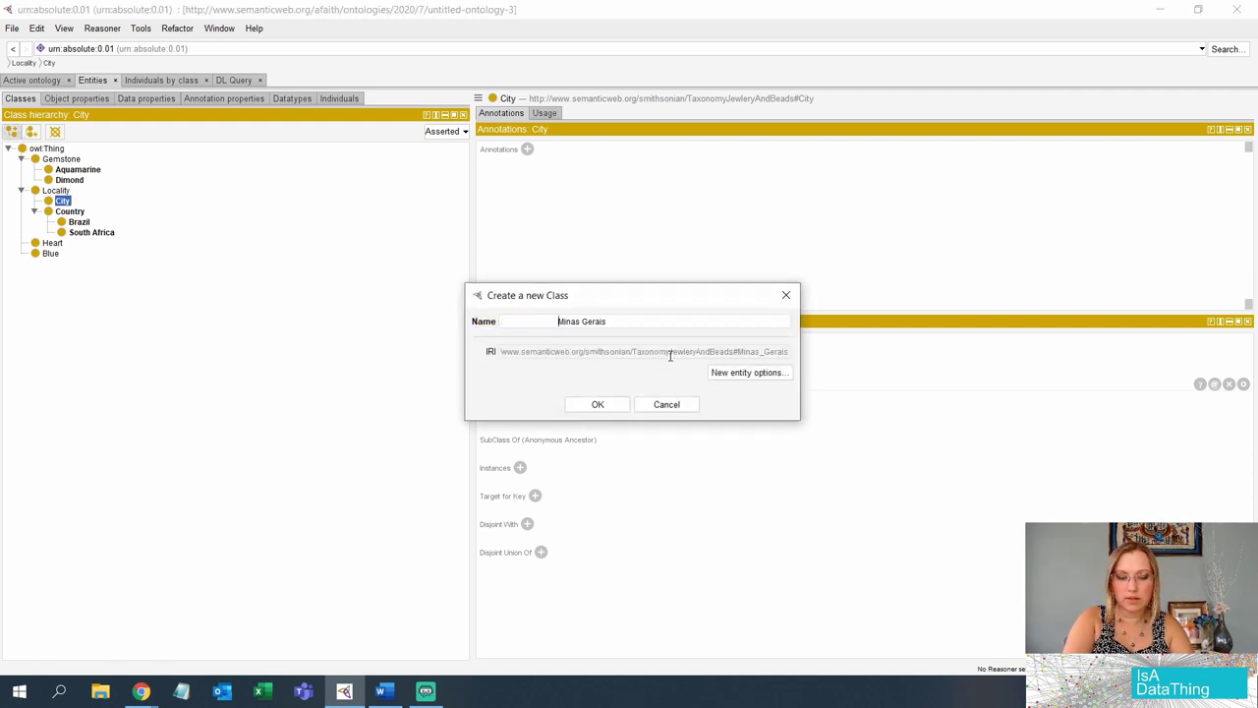
left_click(596, 404)
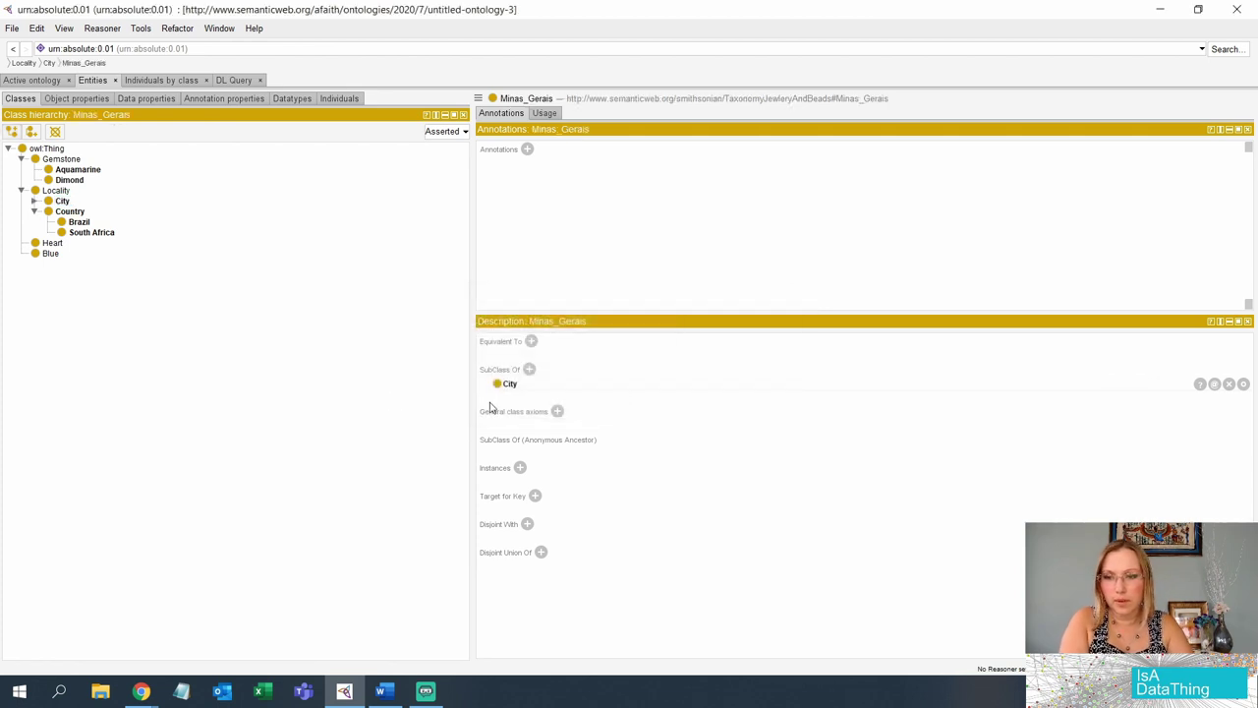
left_click(34, 201)
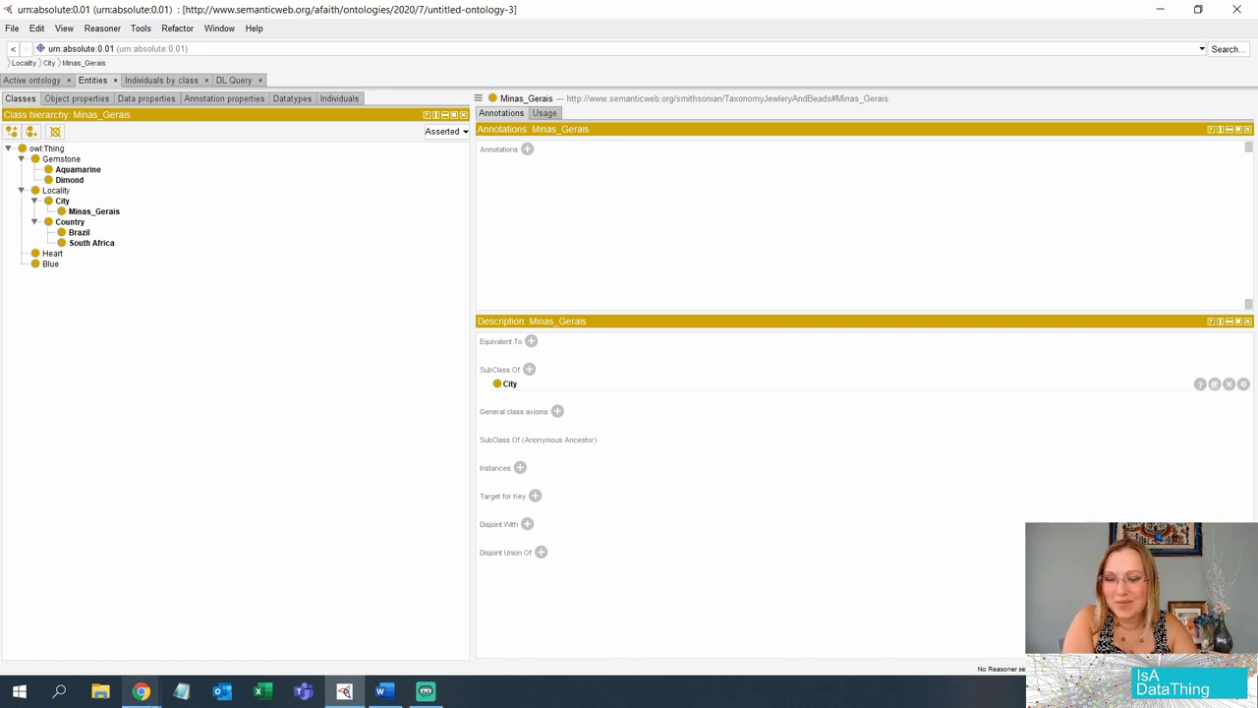
left_click(150, 691)
Step: Scroll the Dom Pedro Aquamarine entry to the About beryl heading and copy the word 'beryl'
left_click(247, 627)
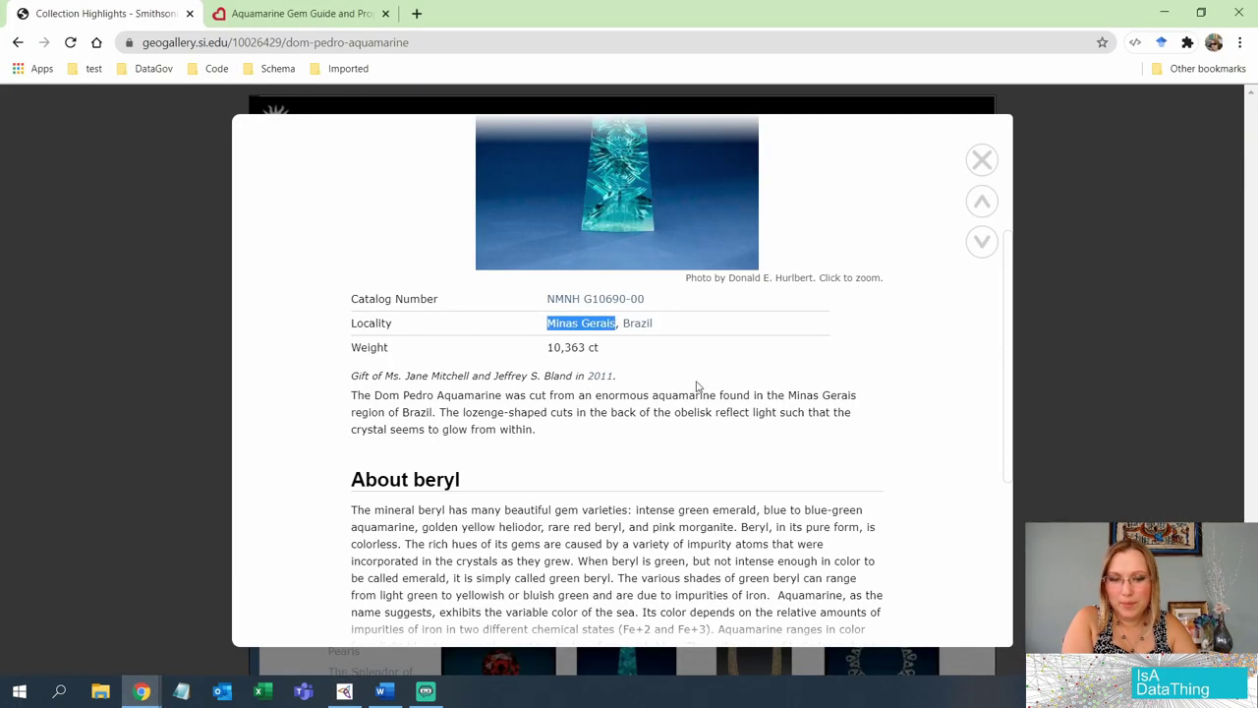
scroll(697, 386, "down", 1)
scroll(366, 442, "down", 1)
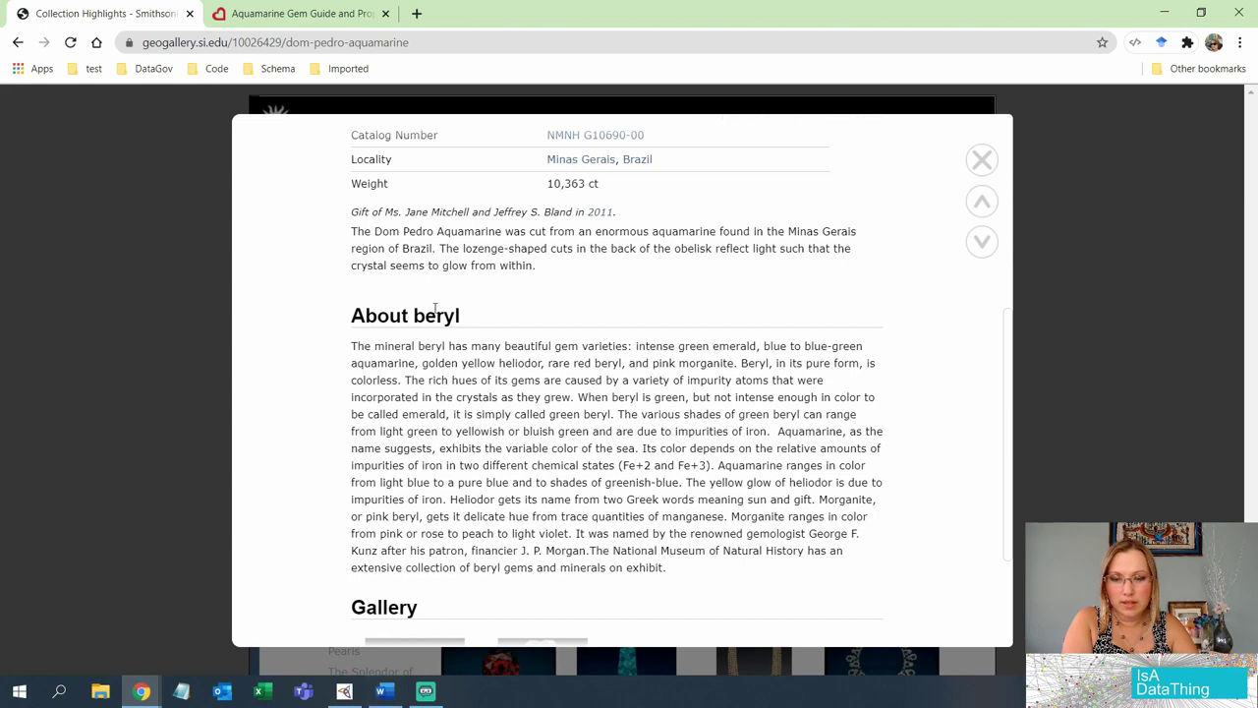
left_click_drag(416, 312, 462, 317)
key("ctrl+c")
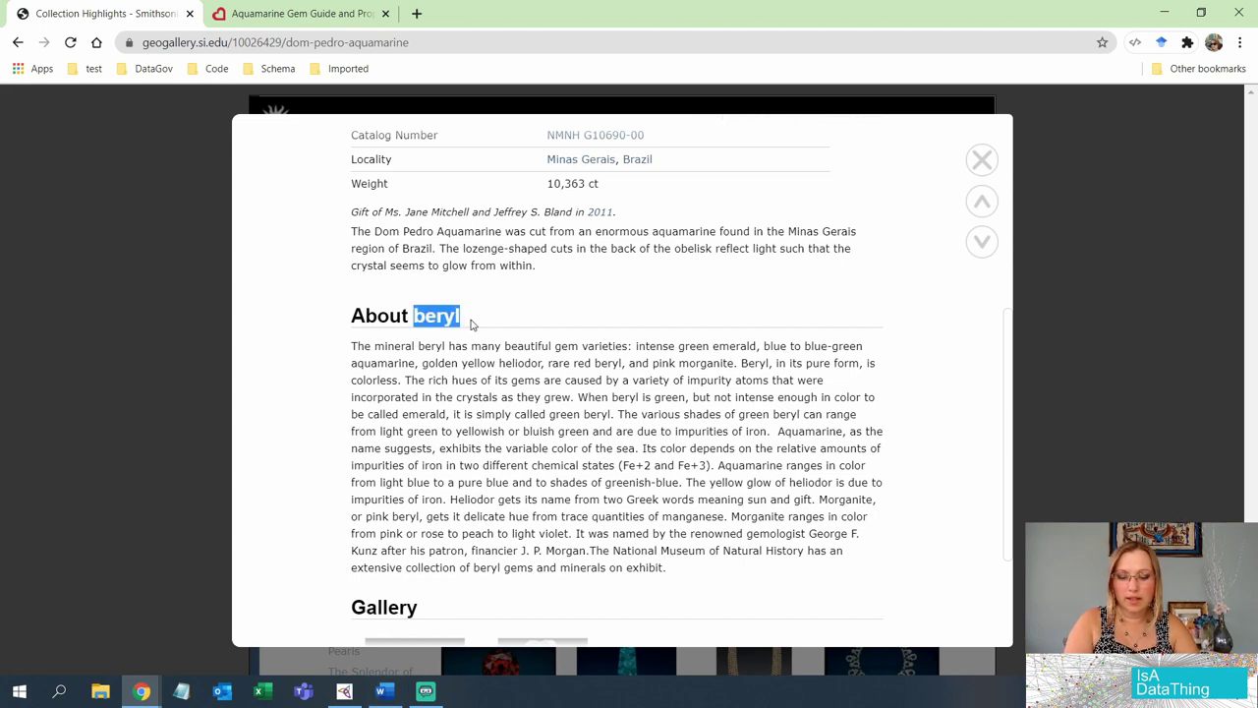
key("alt+Tab")
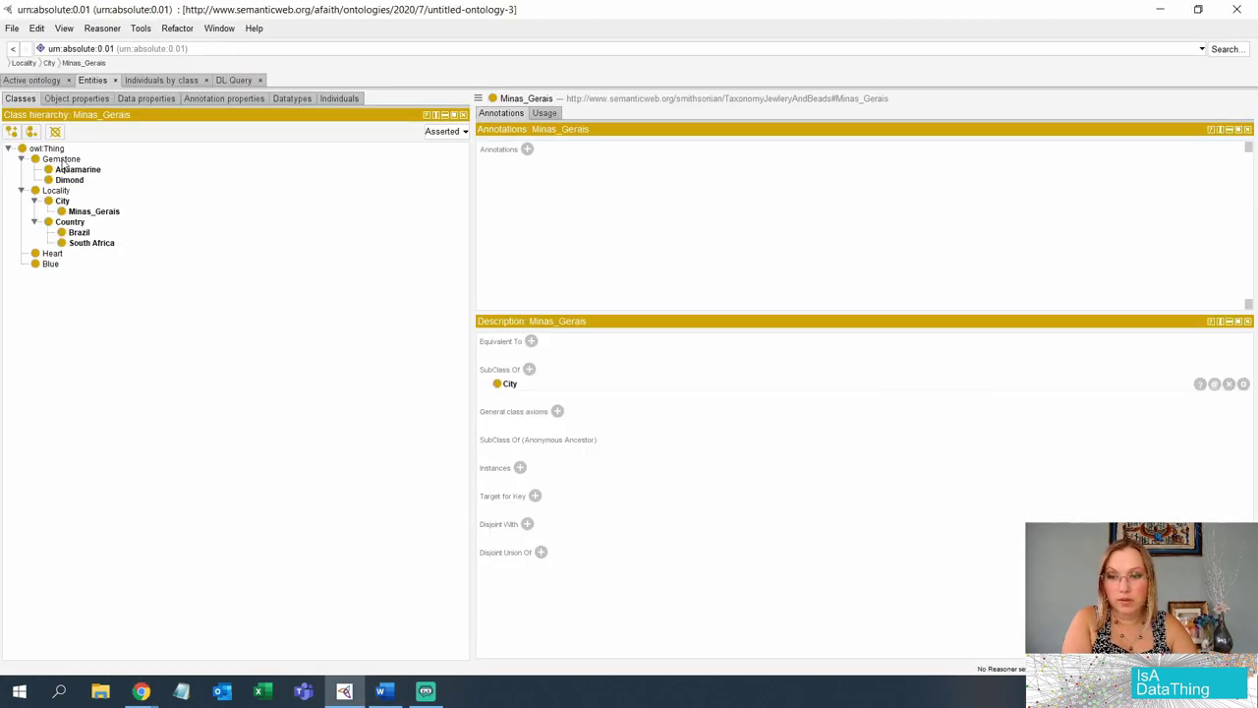
Step: Create a Beryl subclass of Gemstone from the pasted 'beryl', capitalising its first letter
left_click(62, 160)
key("ctrl+i")
key("ctrl+v")
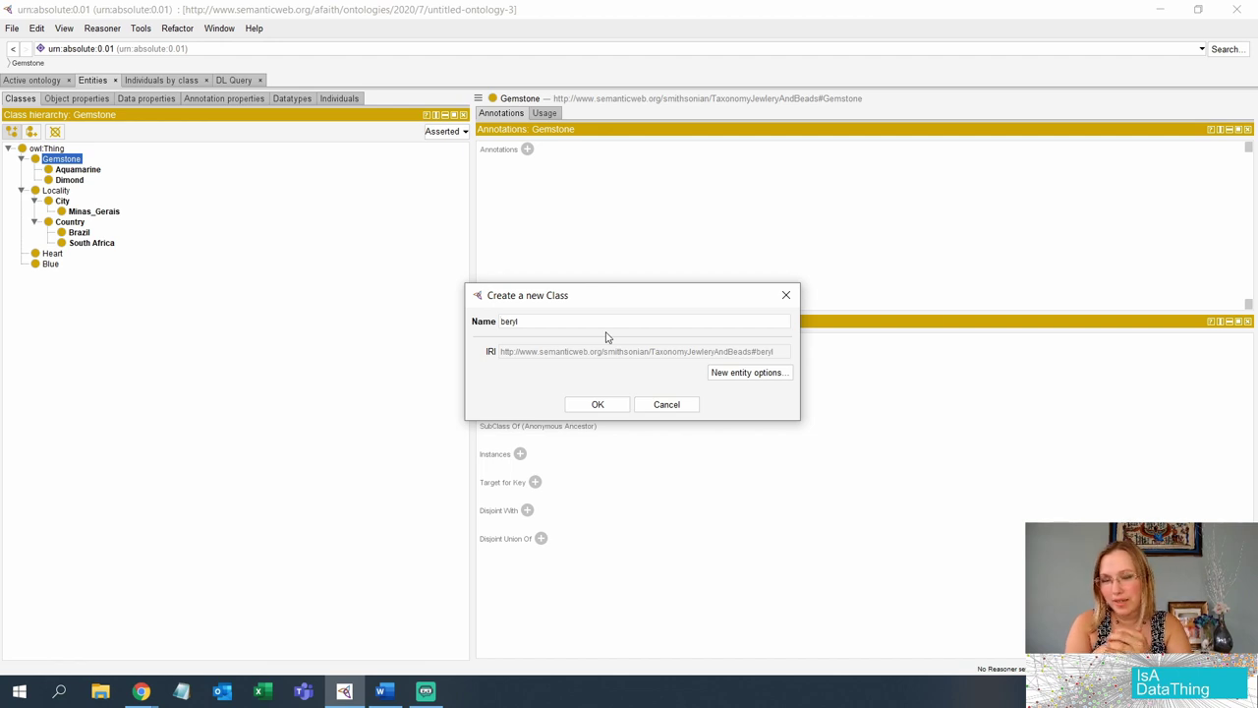
key("Delete")
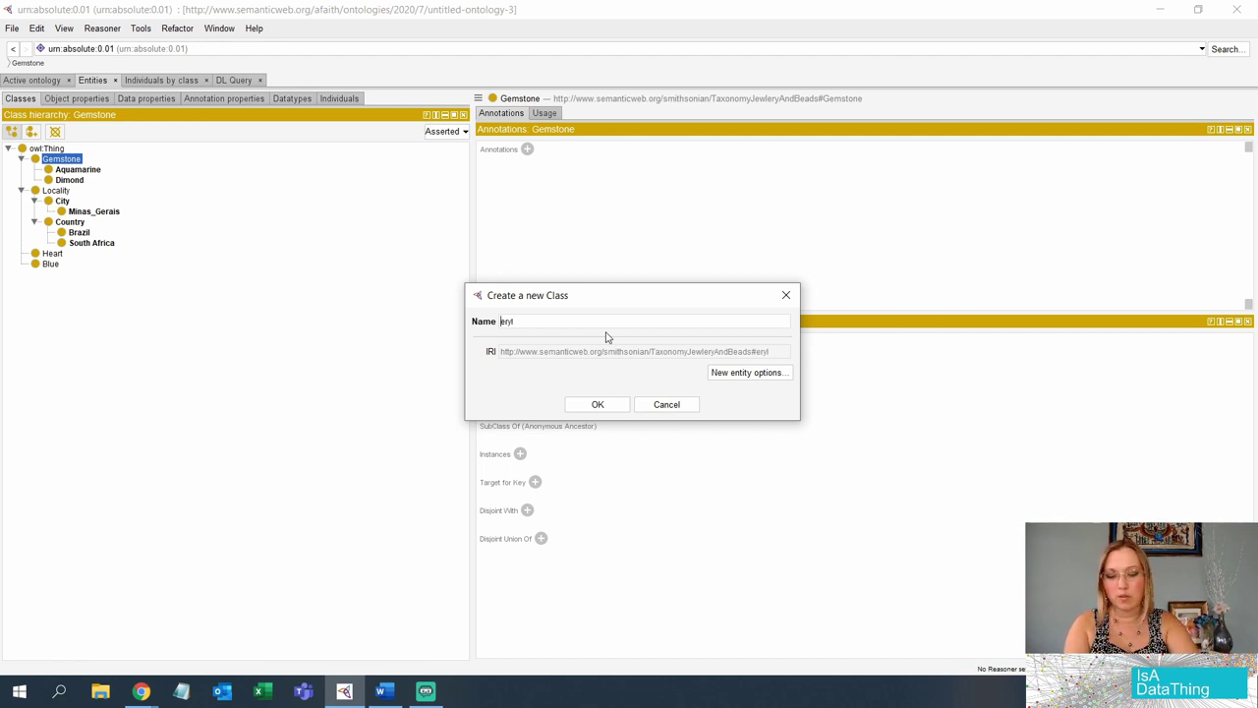
type("B")
key("Return")
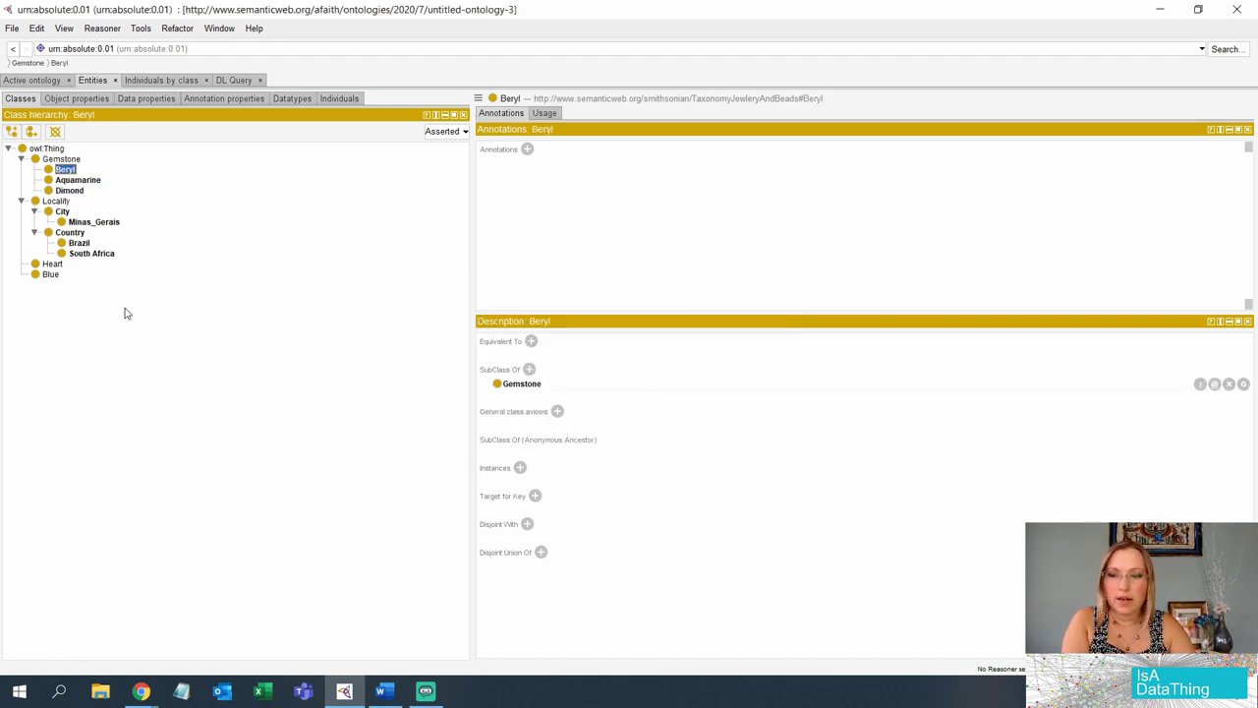
mouse_move(142, 691)
left_click(285, 629)
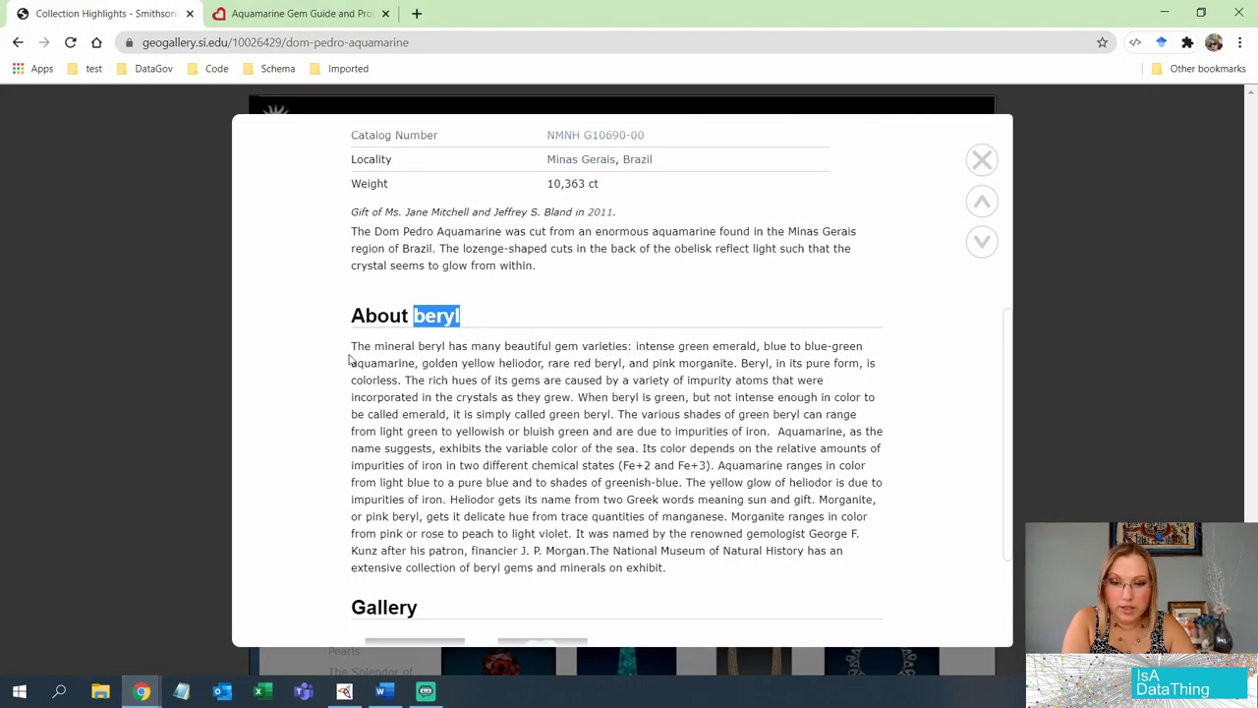
Step: Select the entire About beryl paragraph and bring Protégé back to the front
left_click_drag(352, 346, 710, 572)
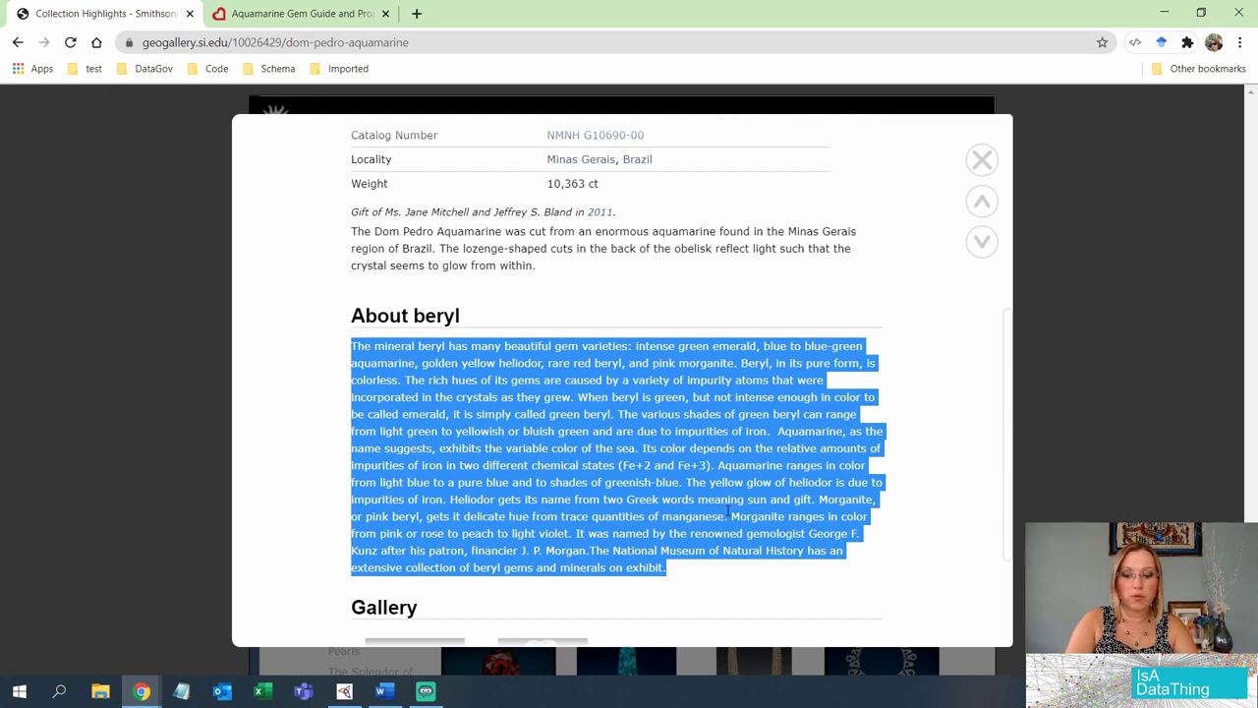
left_click(149, 690)
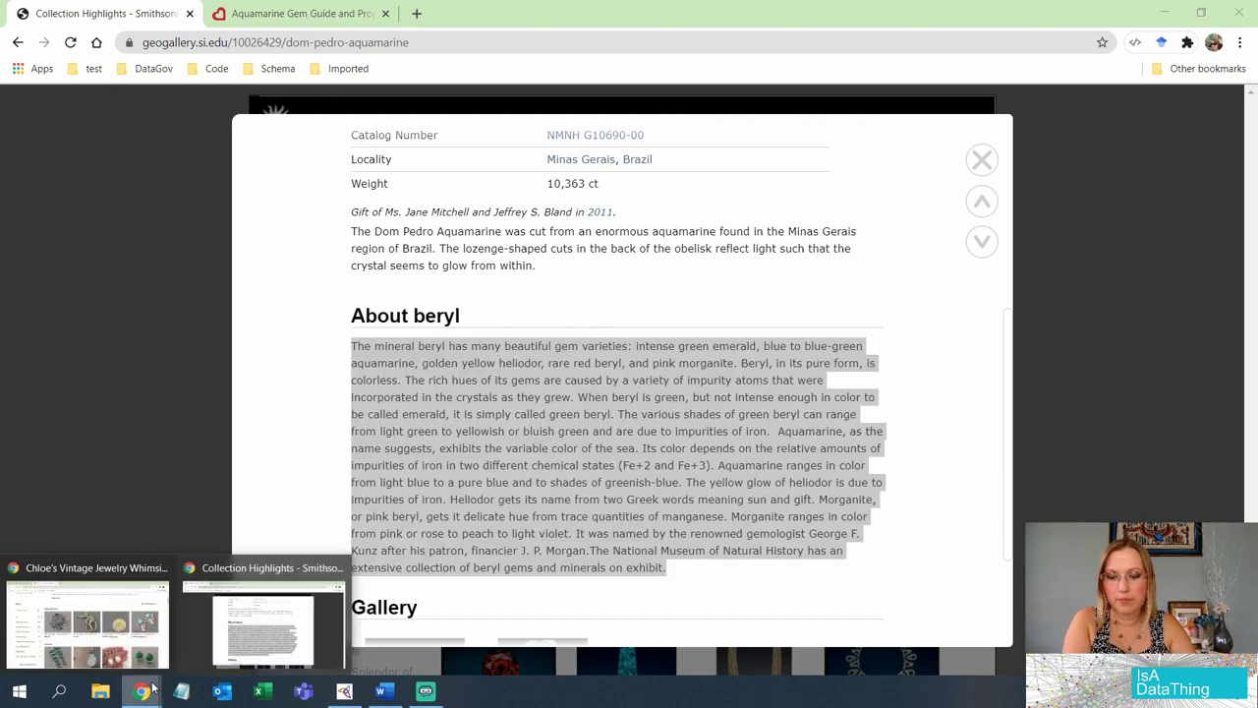
left_click(349, 696)
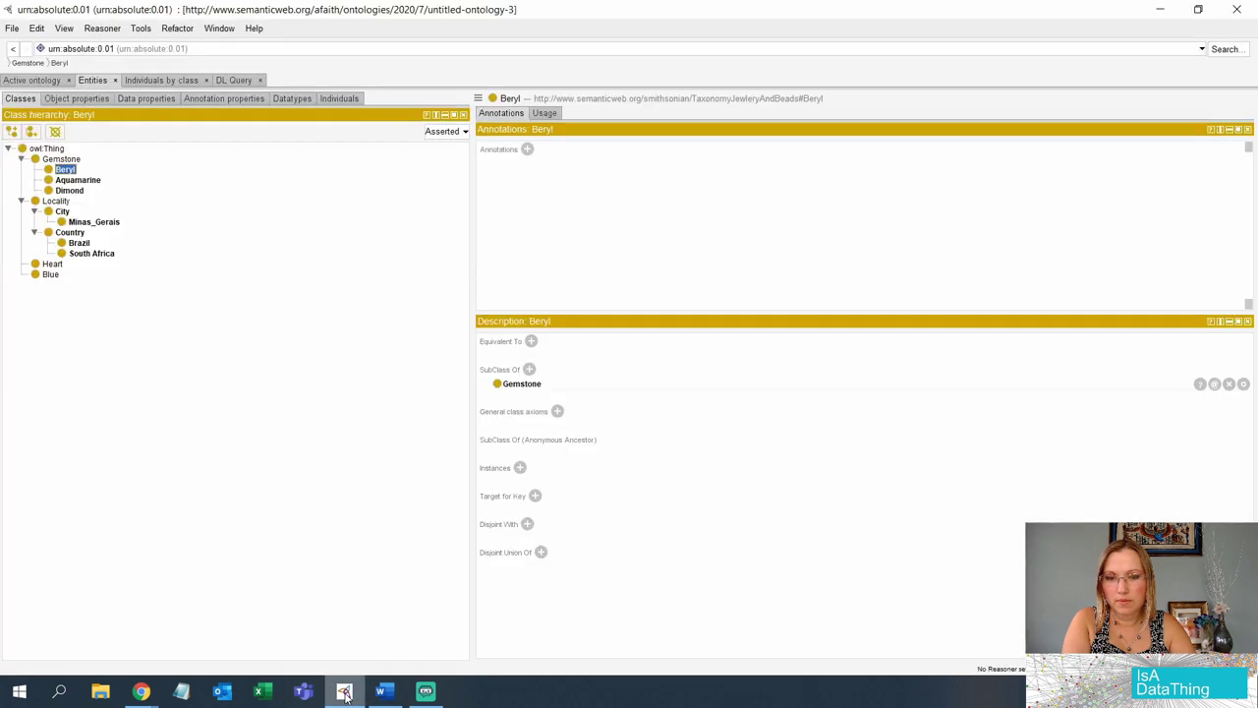
Step: Give Beryl an English dc:description with the pasted beryl paragraph, cited '[Smithsonian website, 08/2020]'
left_click(527, 149)
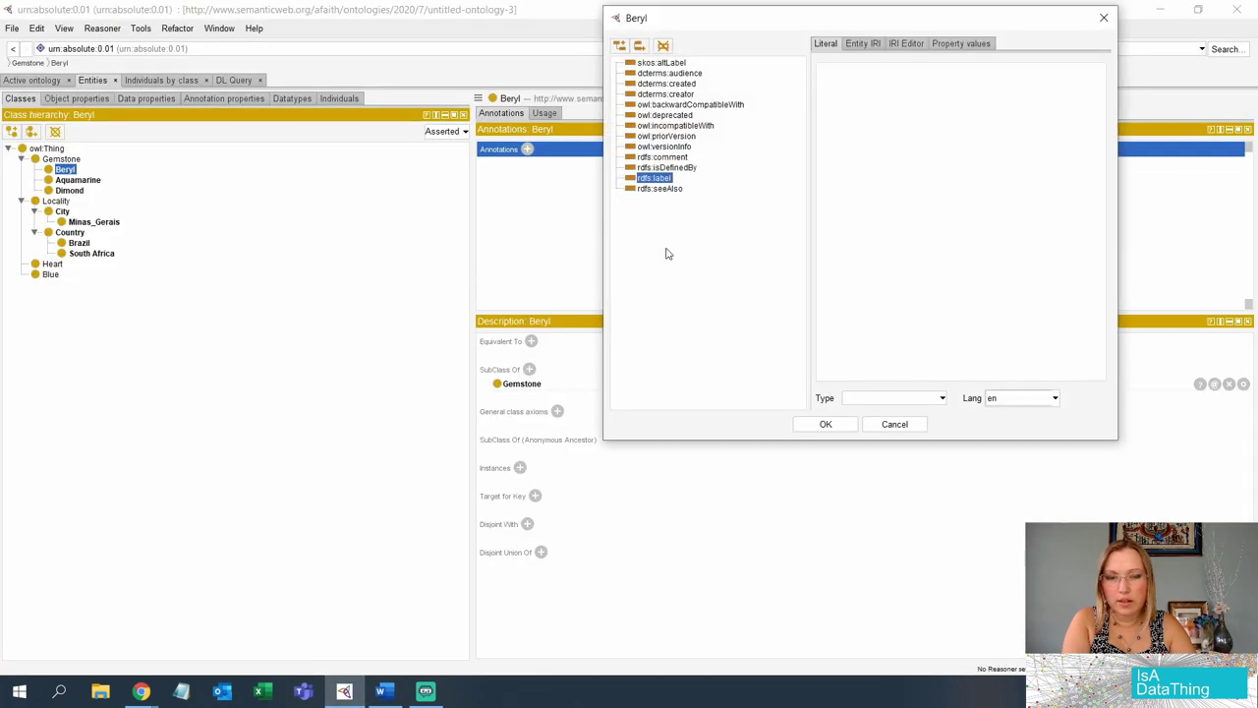
left_click(639, 46)
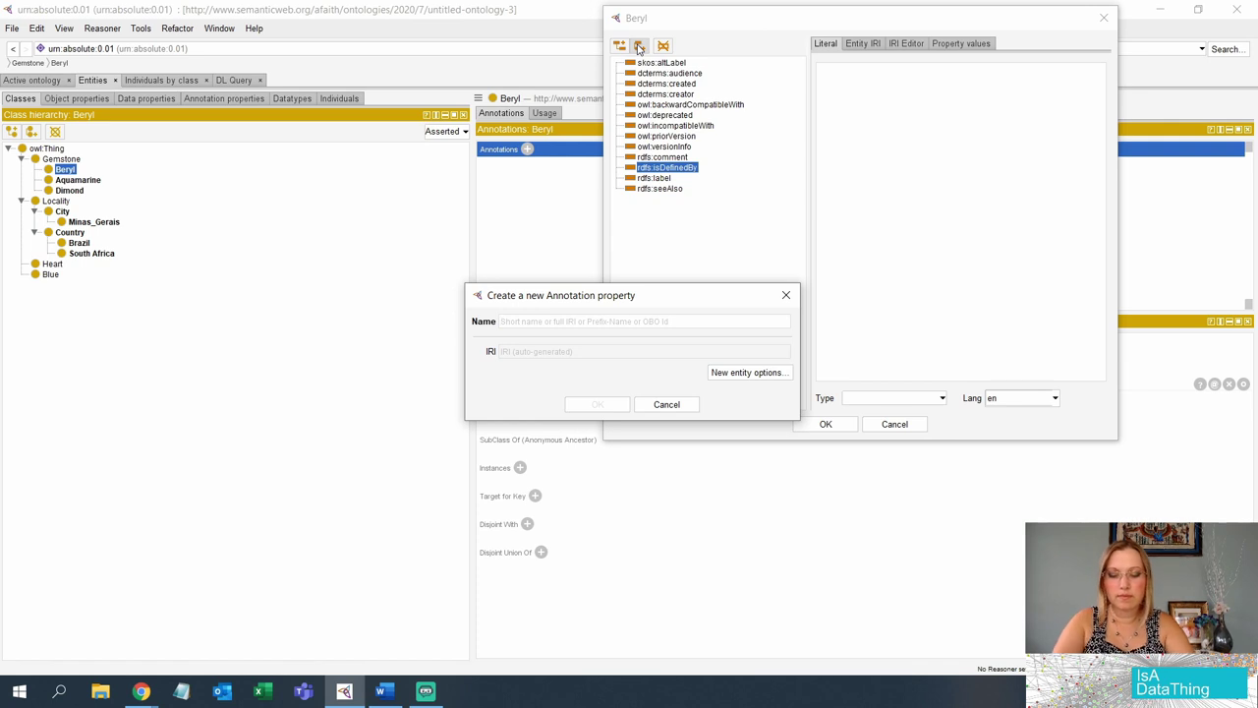
type("dc:d")
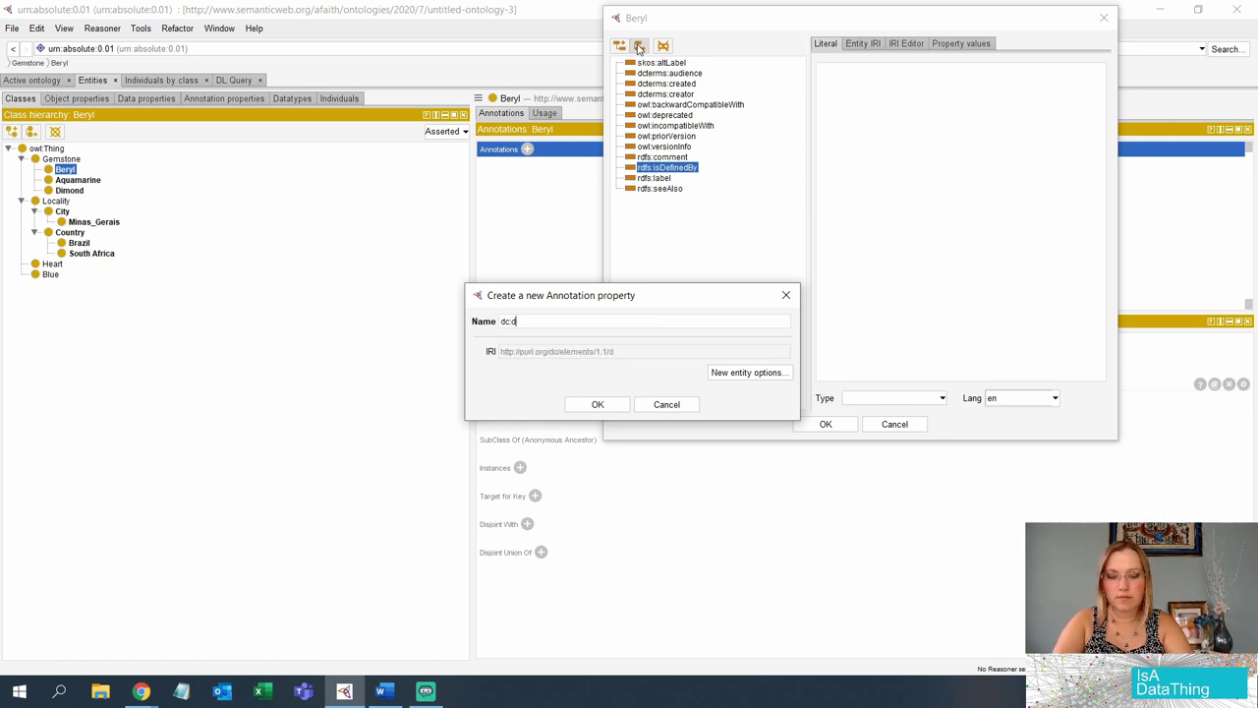
type("escription")
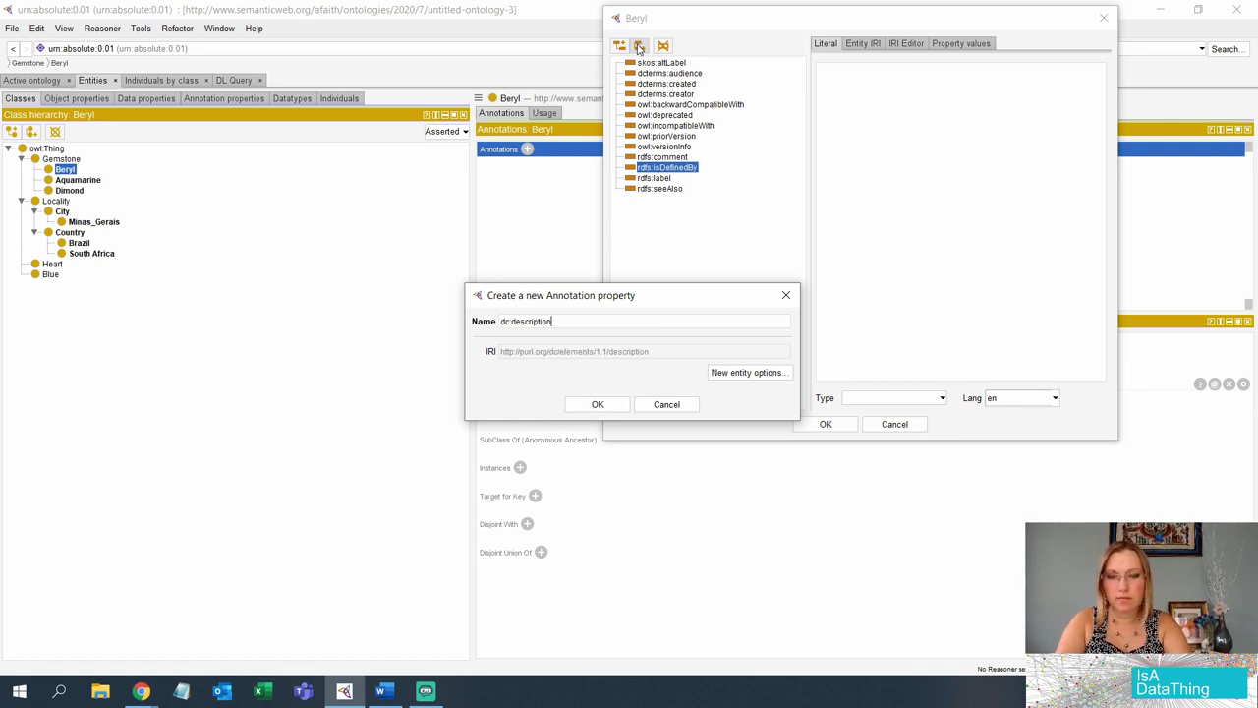
key("Return")
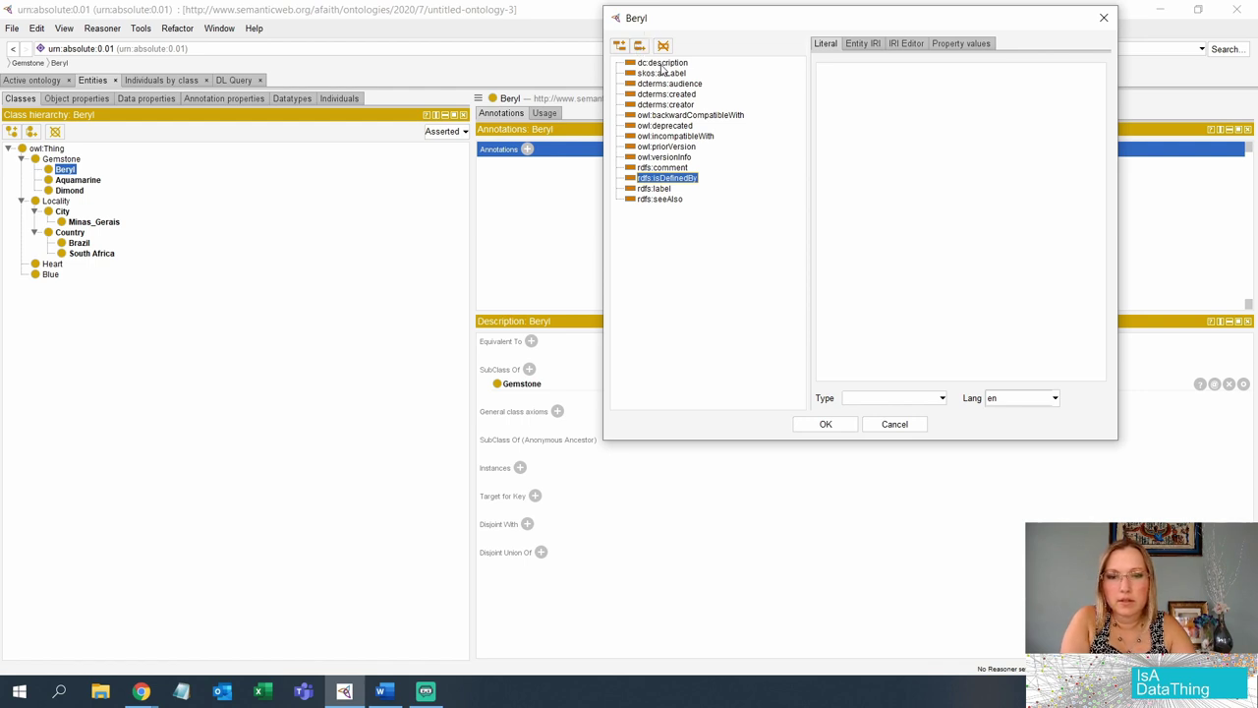
left_click(662, 63)
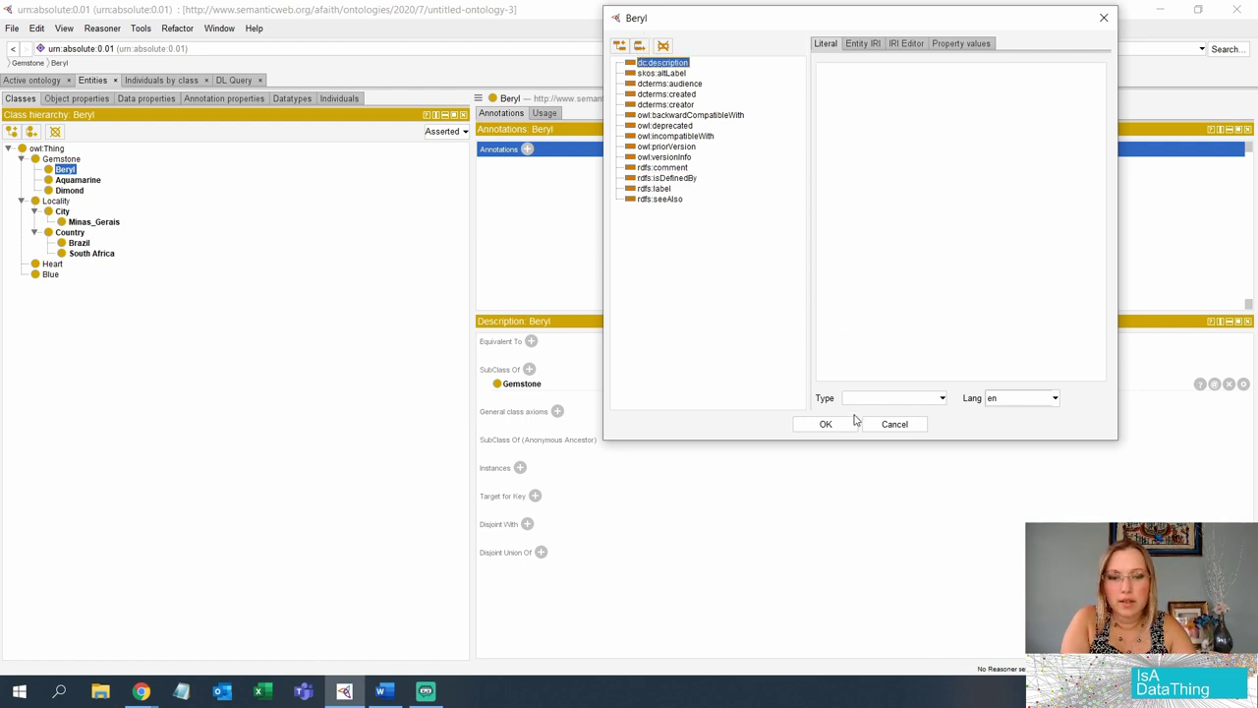
left_click(972, 100)
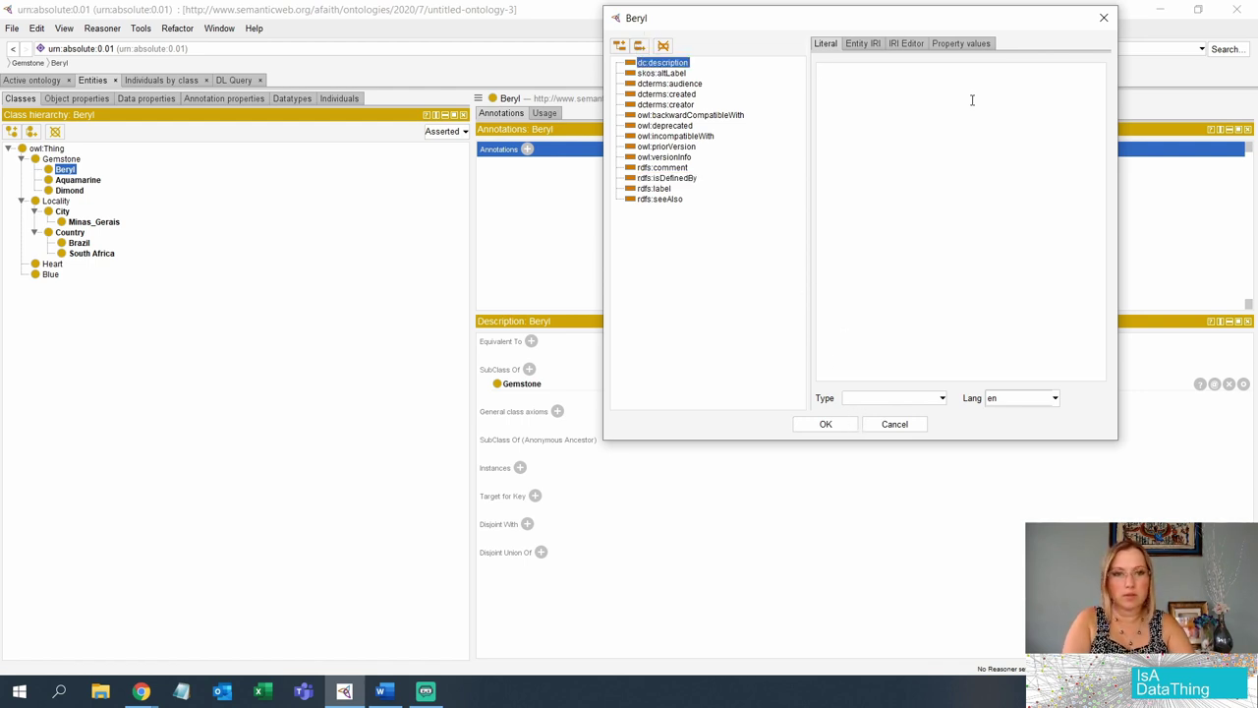
type("The mineral beryl has many beautiful gem varieties: intense green emerald, blue to blue-green aquamarine, golden yellow heliodor, rare red beryl, and pink morganite. Beryl, in its pure form, is colorless. The rich hues of its gems are caused by a variety of impurity atoms that were incorporated in the crystals as they grew. When beryl is green, but not intense enough in color to be called emerald, it is simply called green beryl. The various shades of green beryl can range from light green to yellowish or bluish green and are due to impurities of iron.  Aquamarine, as the name suggests, exhibits the variable color of the sea. Its color depends on the relative amounts of impurities of iron in two different chemical states (Fe+2 and Fe+3). Aquamarine ranges in color from light blue to a pure blue and to shades of greenish-blue. The yellow glow of heliodor is due to impurities of iron. Heliodor gets its name from two Greek words meaning sun and gift. Morganite, or pink beryl, gets it delicate hue from trace quantities of manganese. Morganite ranges in color from pink or rose to peach to light violet. It was named by the renowned gemologist George F. Kunz after his patron, financier J. P. Morgan.The National Museum of Natural History has an extensive collection of beryl gems and minerals on exhibit.")
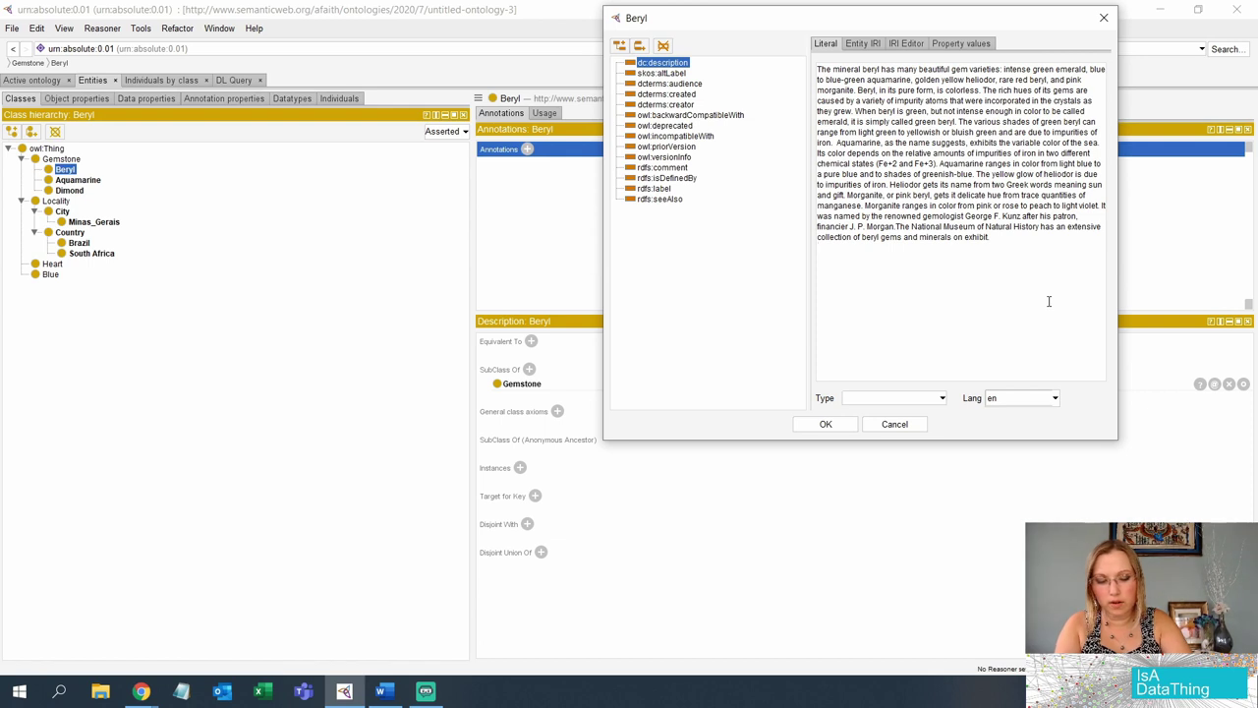
type("[Smithso")
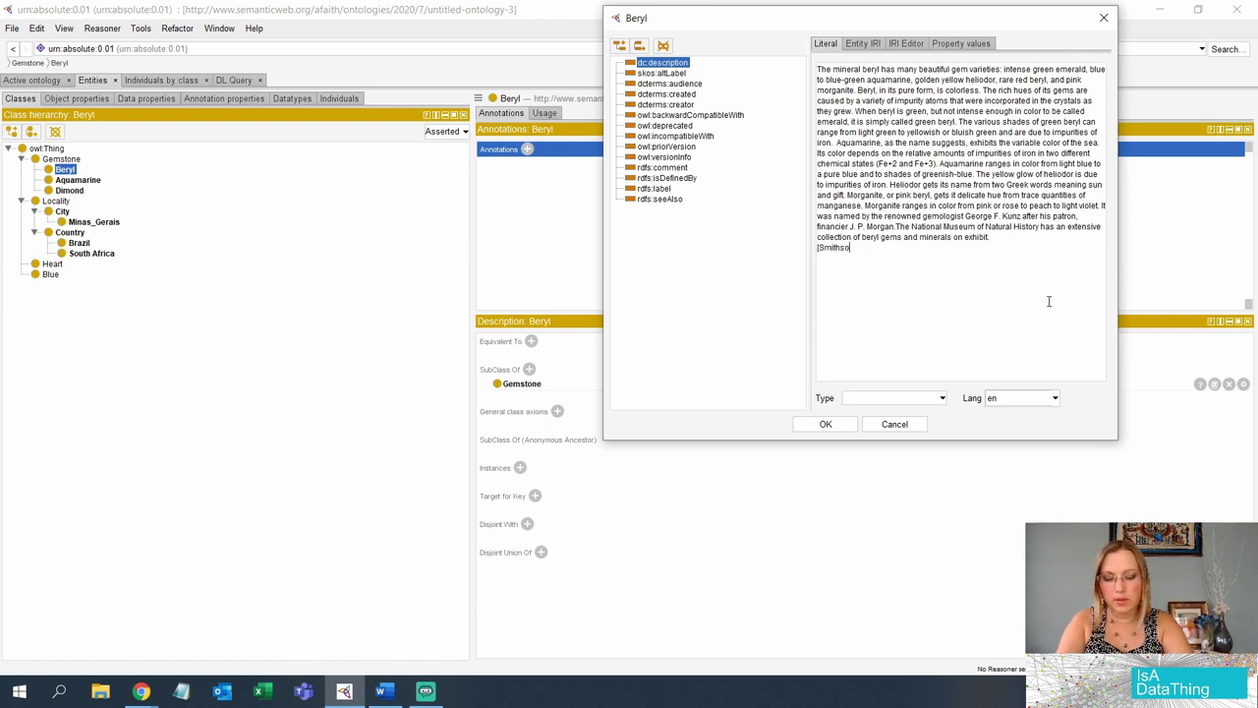
type("nian webs")
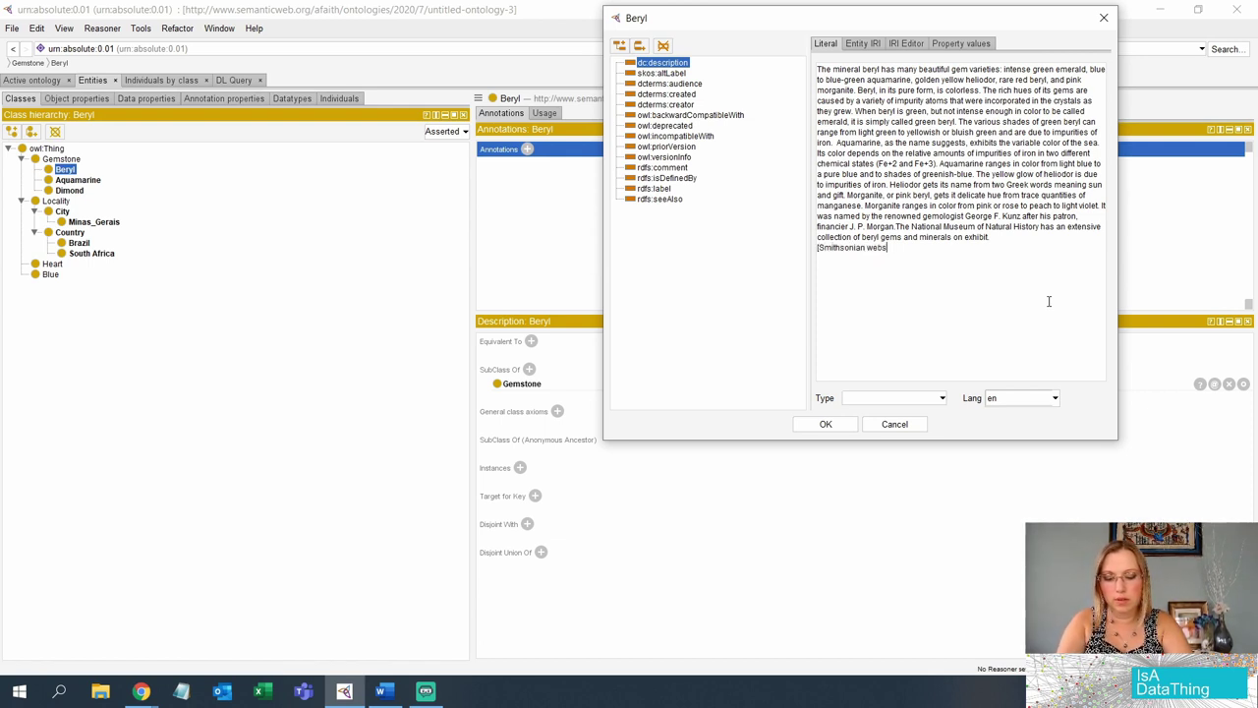
type("ite. ")
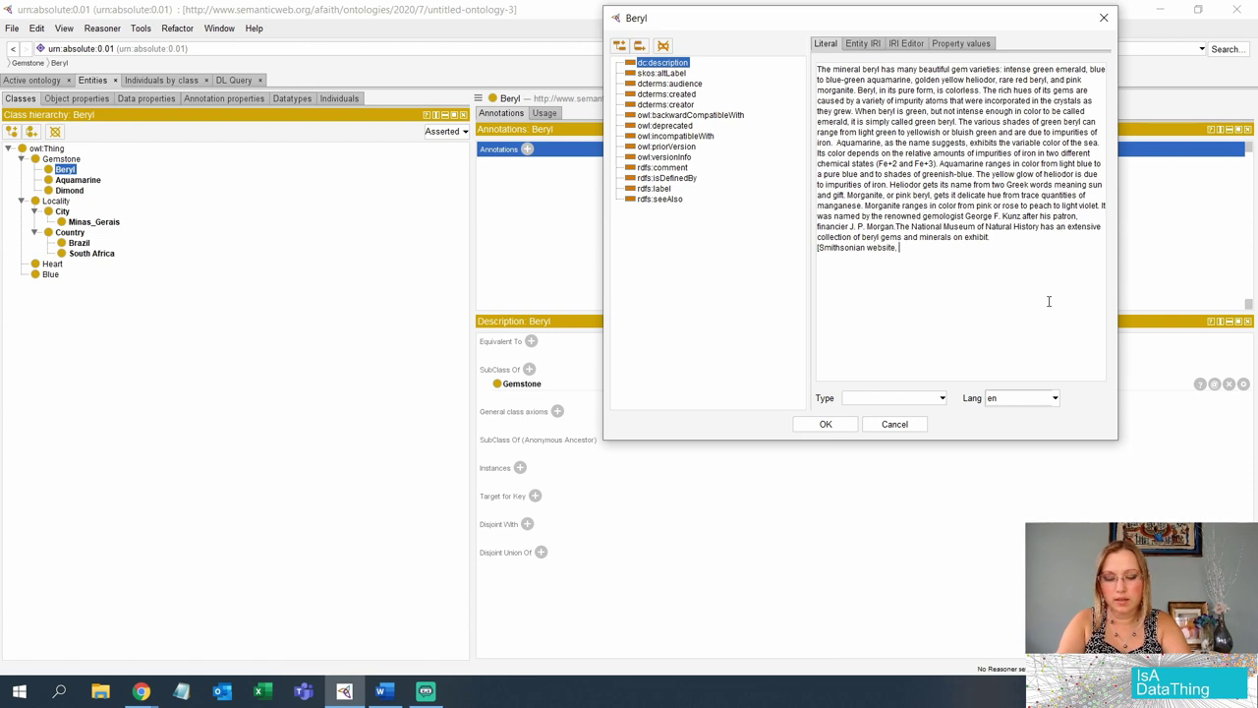
type("08/2020")
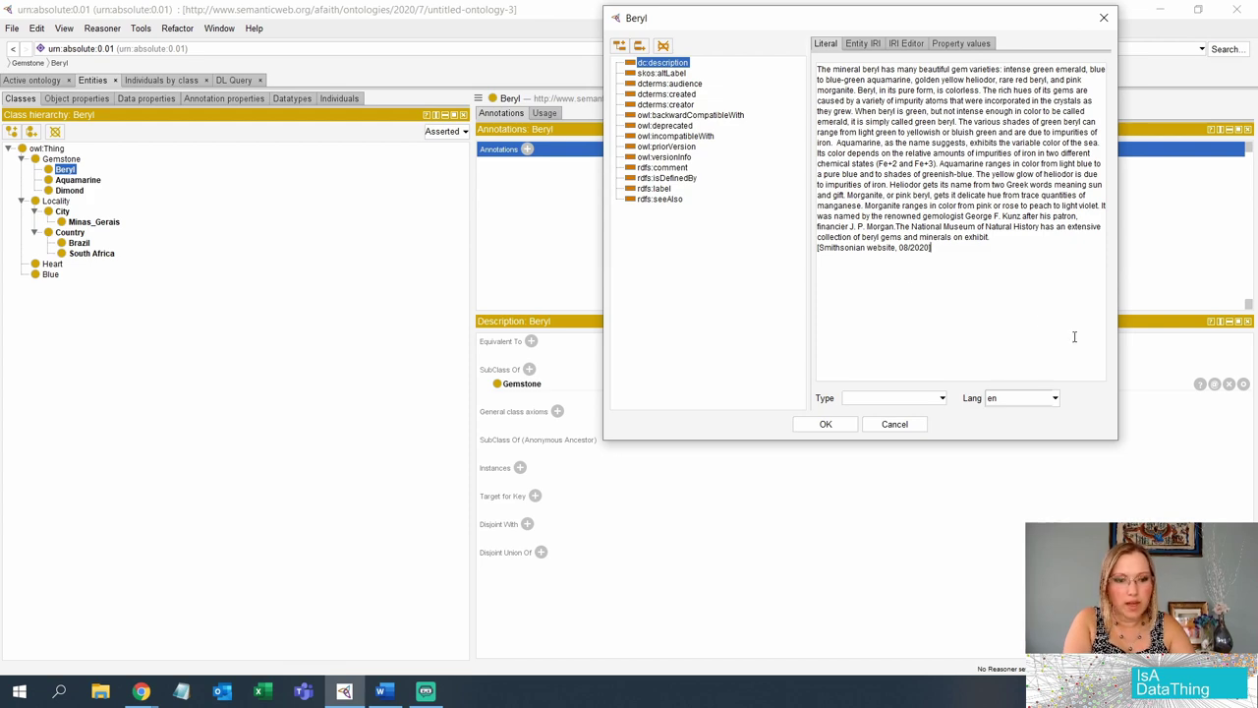
left_click(834, 423)
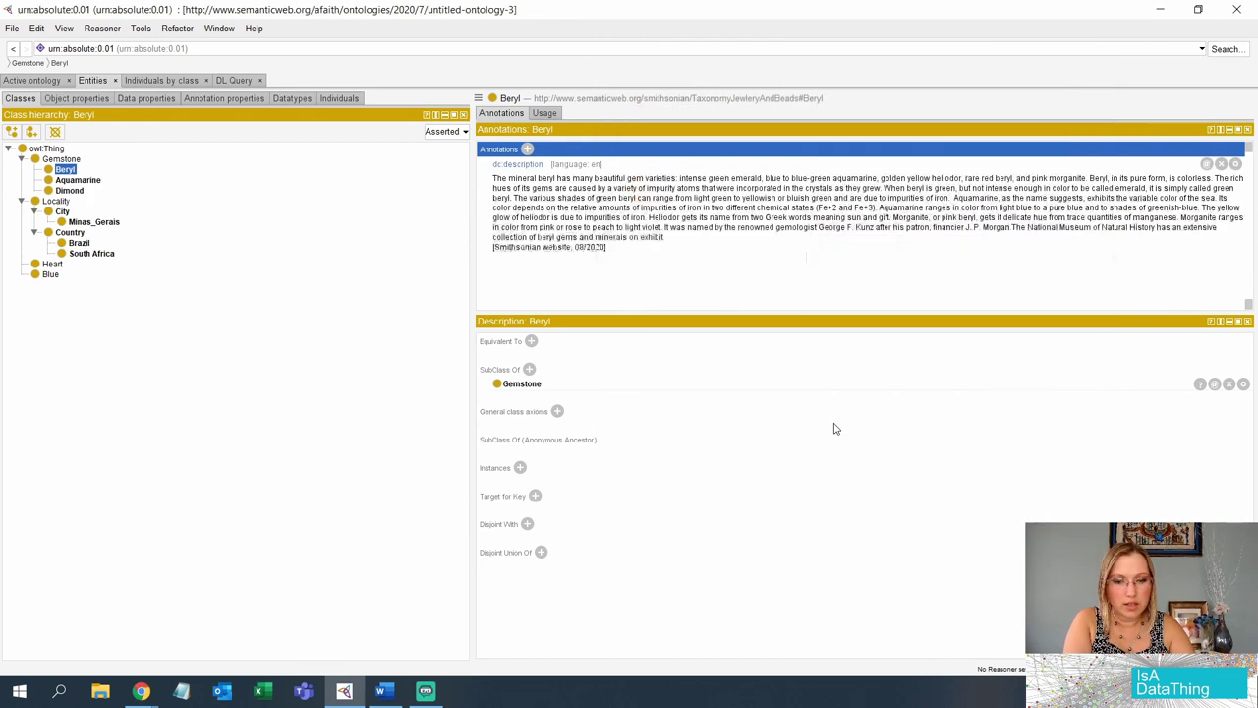
left_click(566, 195)
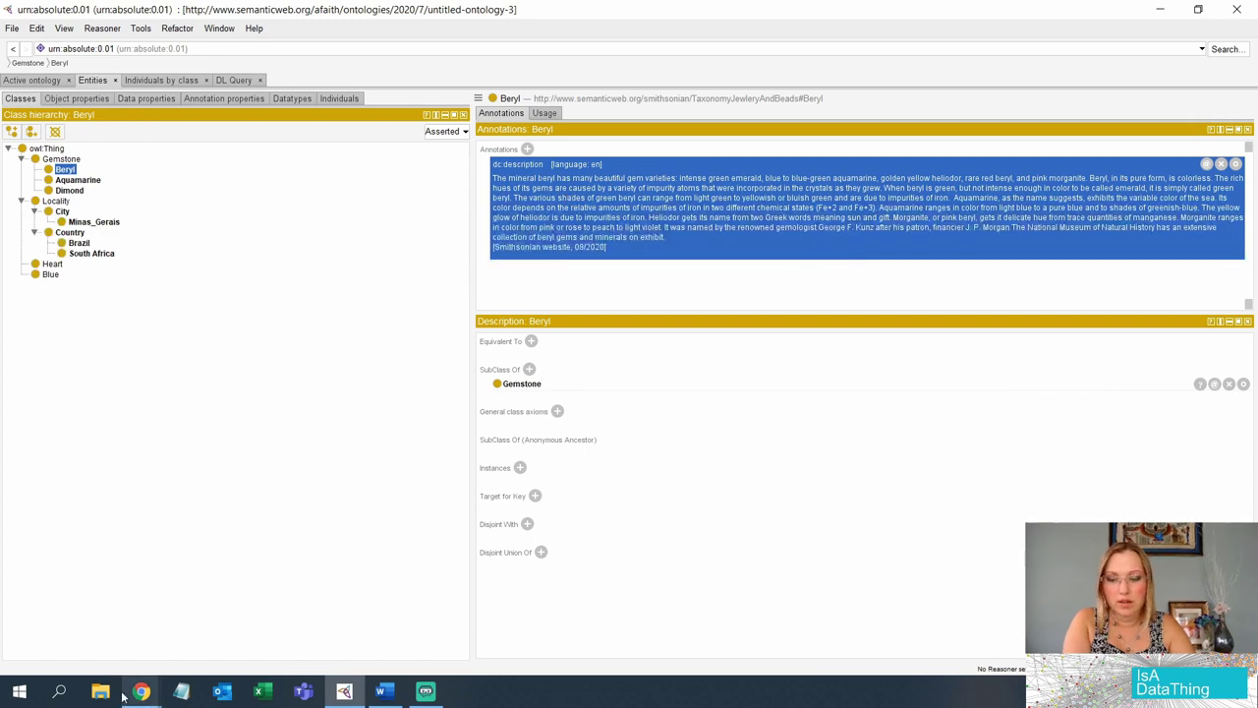
Step: Bring the Collection Highlights page forward in Chrome and clear the beryl text selection
mouse_move(142, 693)
left_click(270, 622)
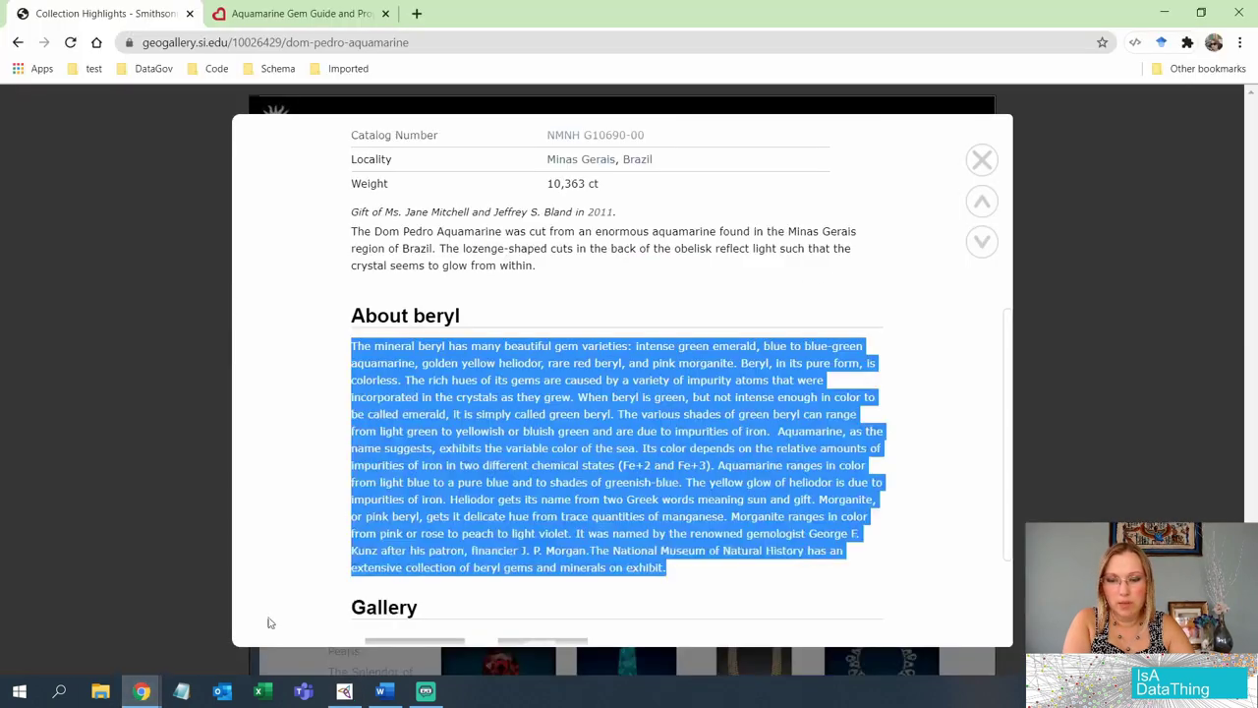
left_click(494, 410)
scroll(493, 410, "down", 1)
scroll(494, 411, "up", 5)
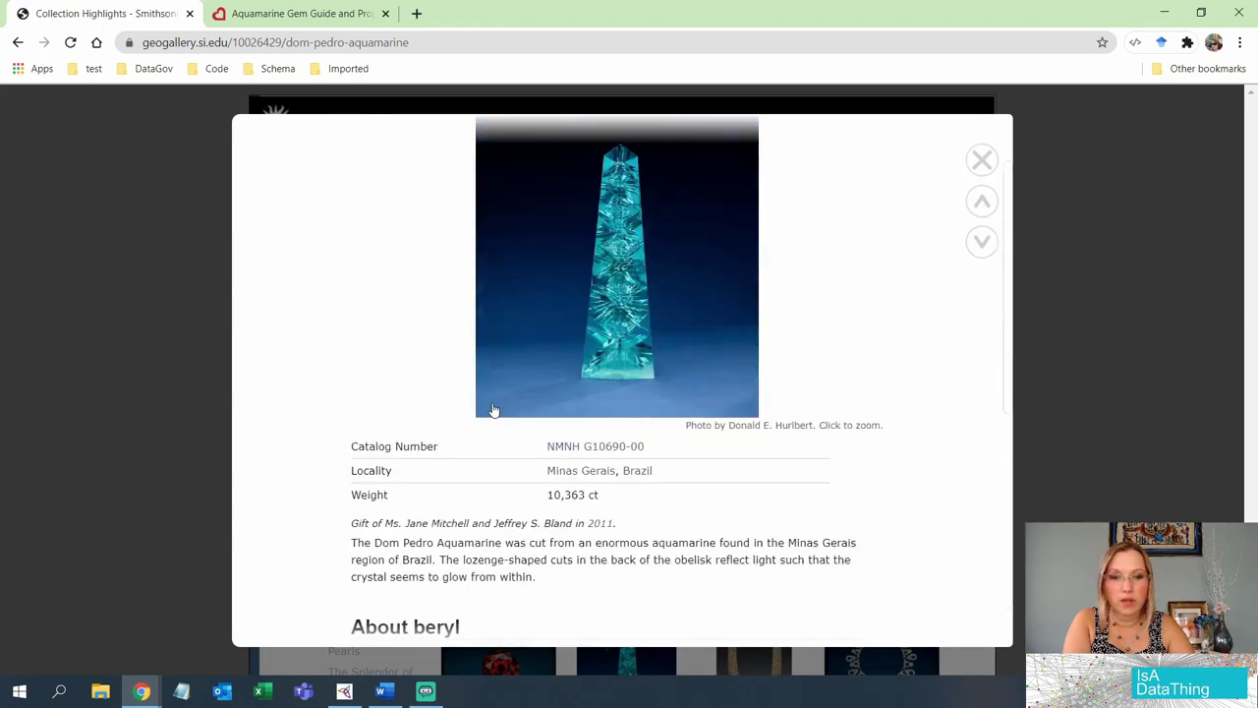
scroll(494, 410, "up", 1)
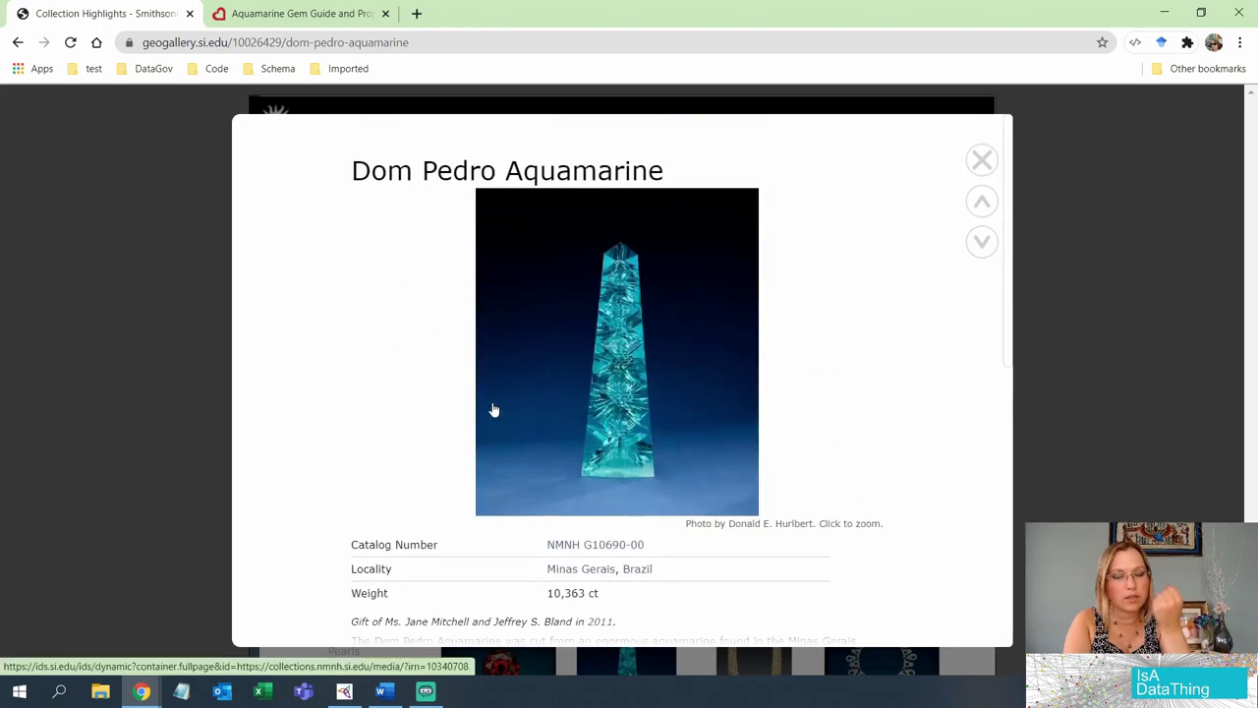
Step: Swap the Dom Pedro Aquamarine entry for the Conchita Montana Sapphire Butterfly, then return to Protégé
left_click(989, 172)
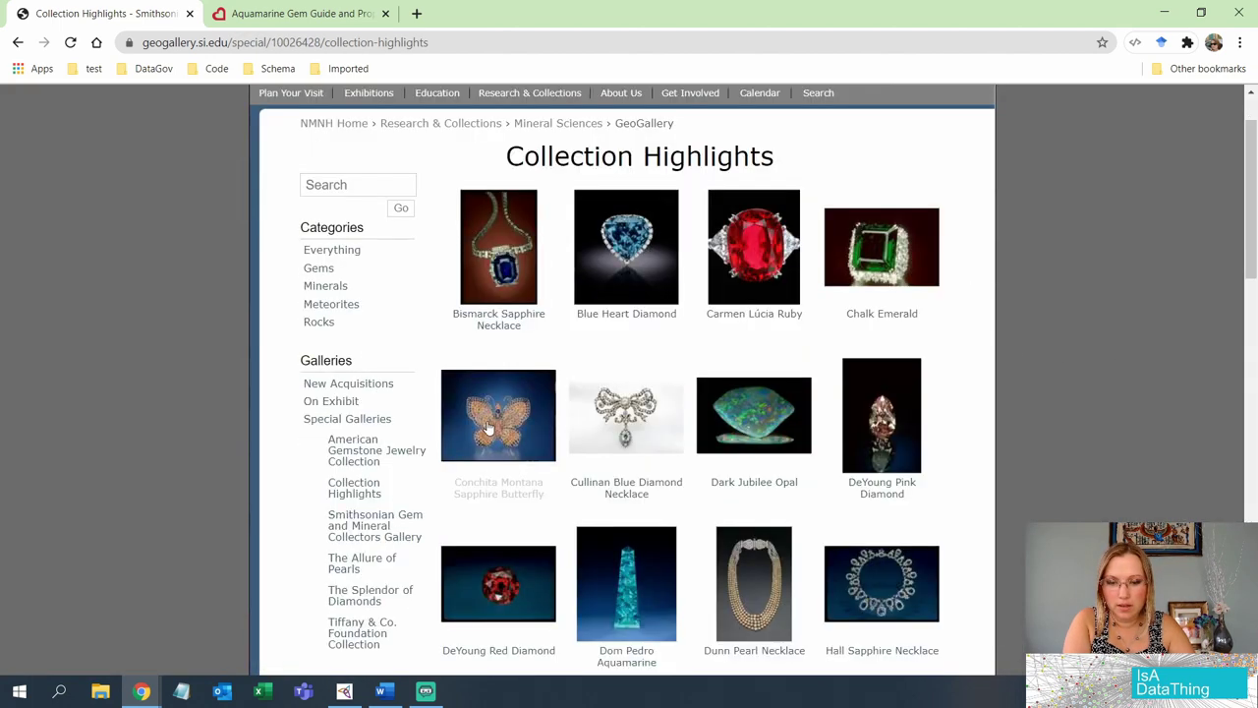
left_click(489, 426)
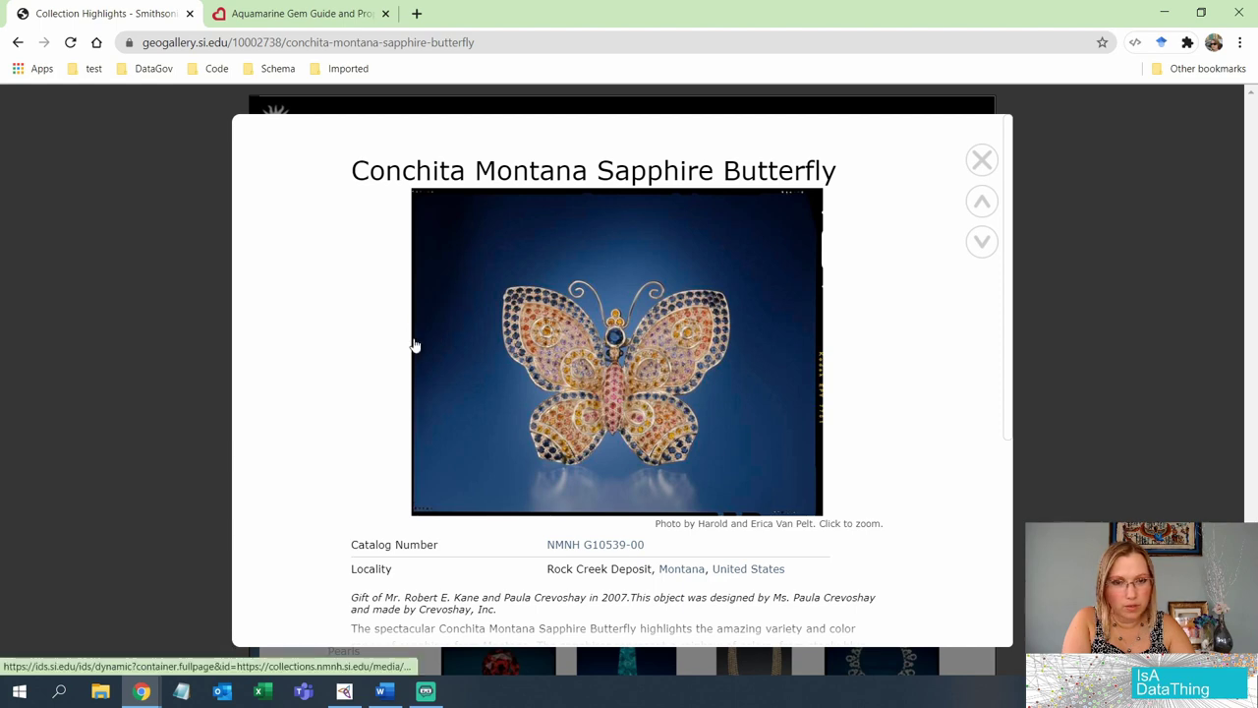
left_click(345, 693)
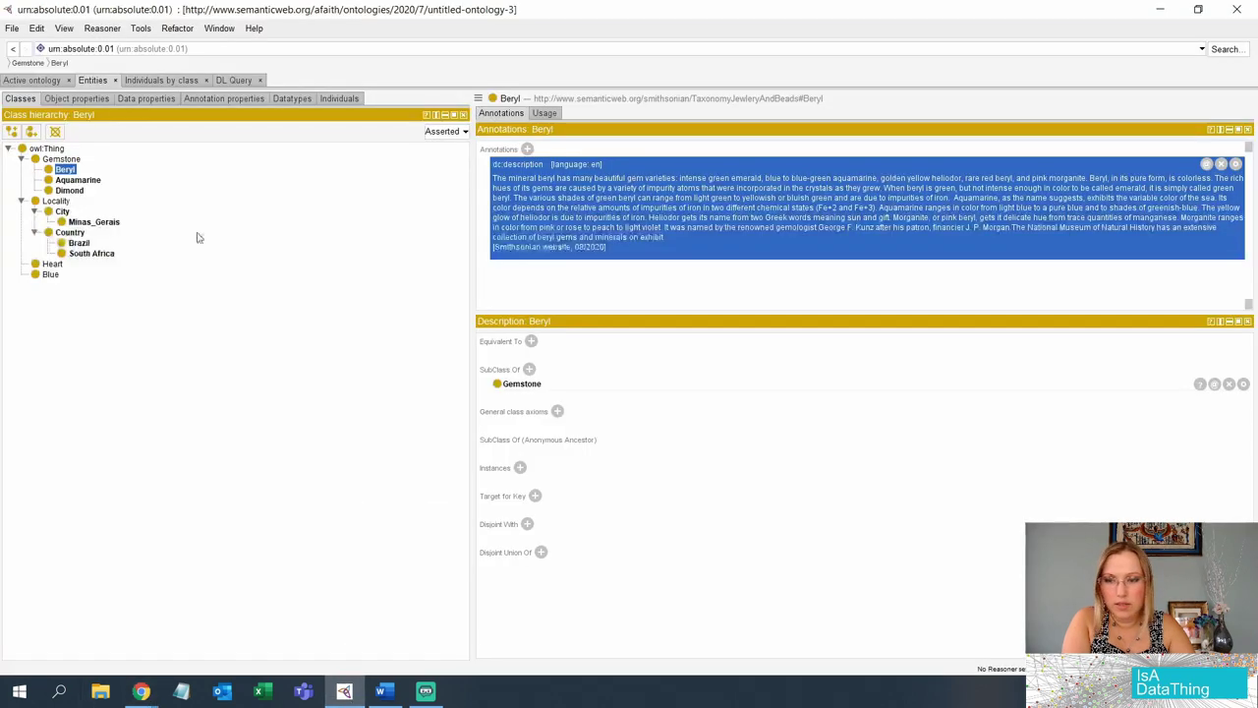
Step: Create a State subclass under Locality
left_click(54, 201)
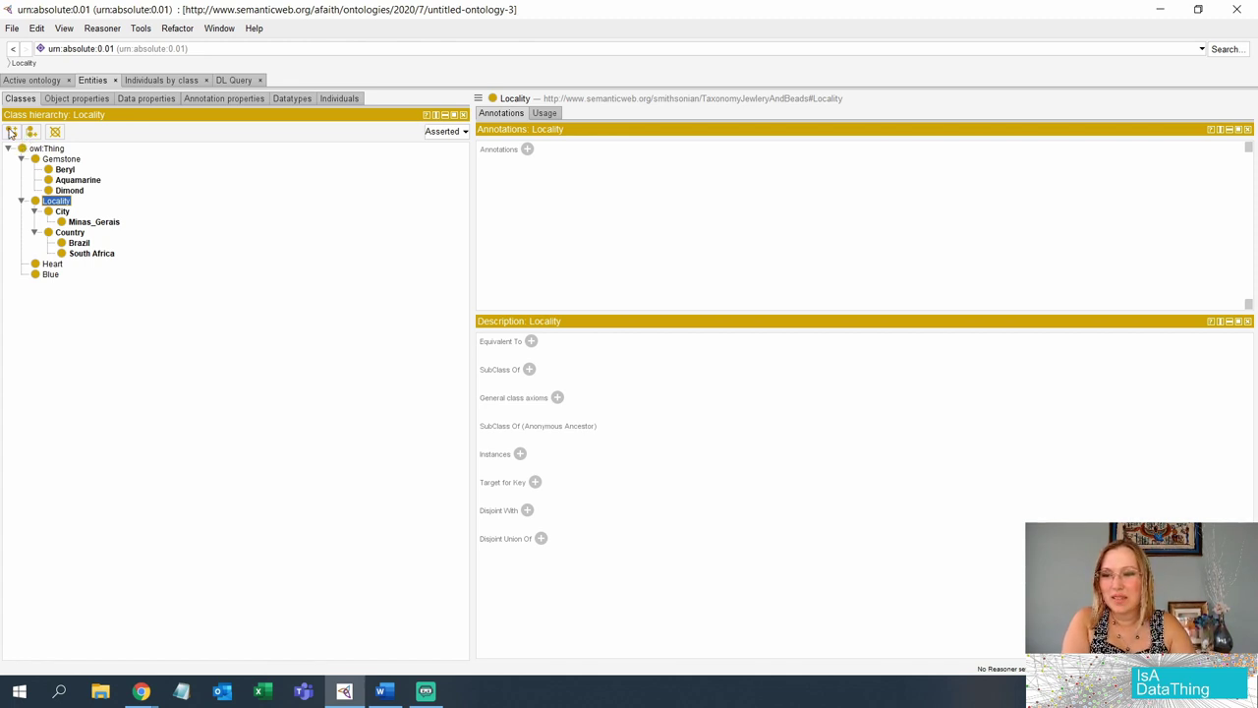
left_click(11, 133)
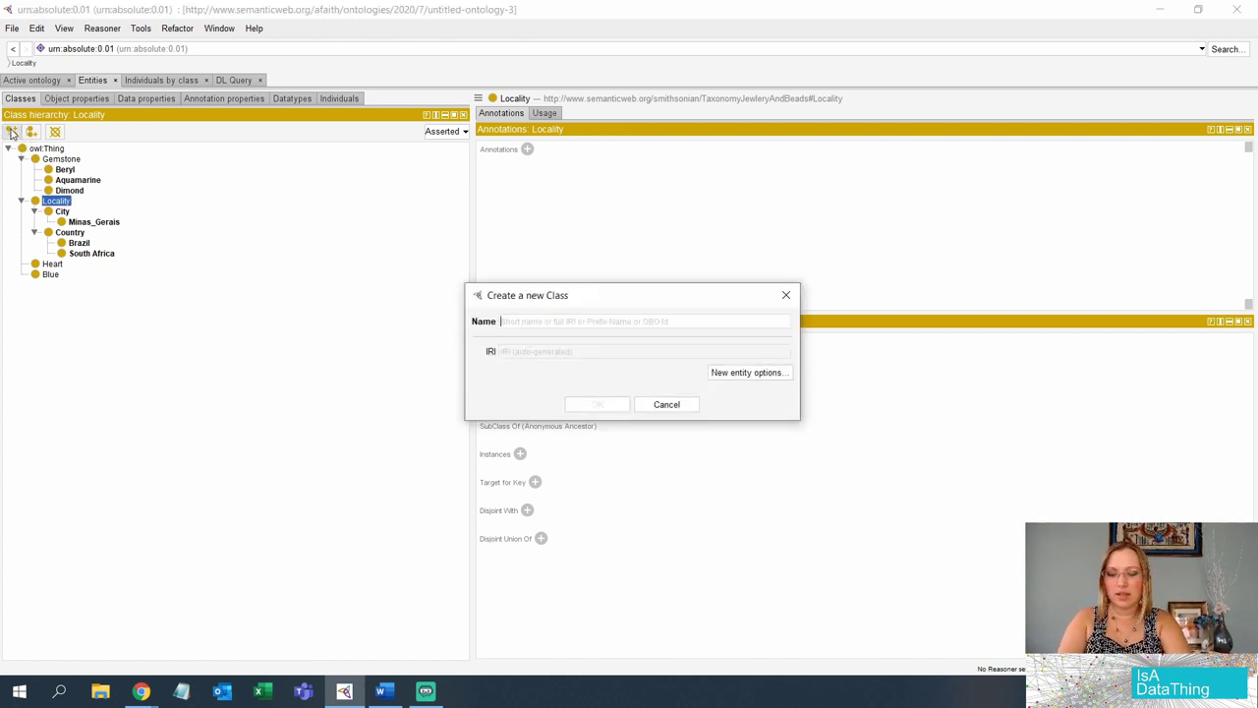
type("State")
key("Return")
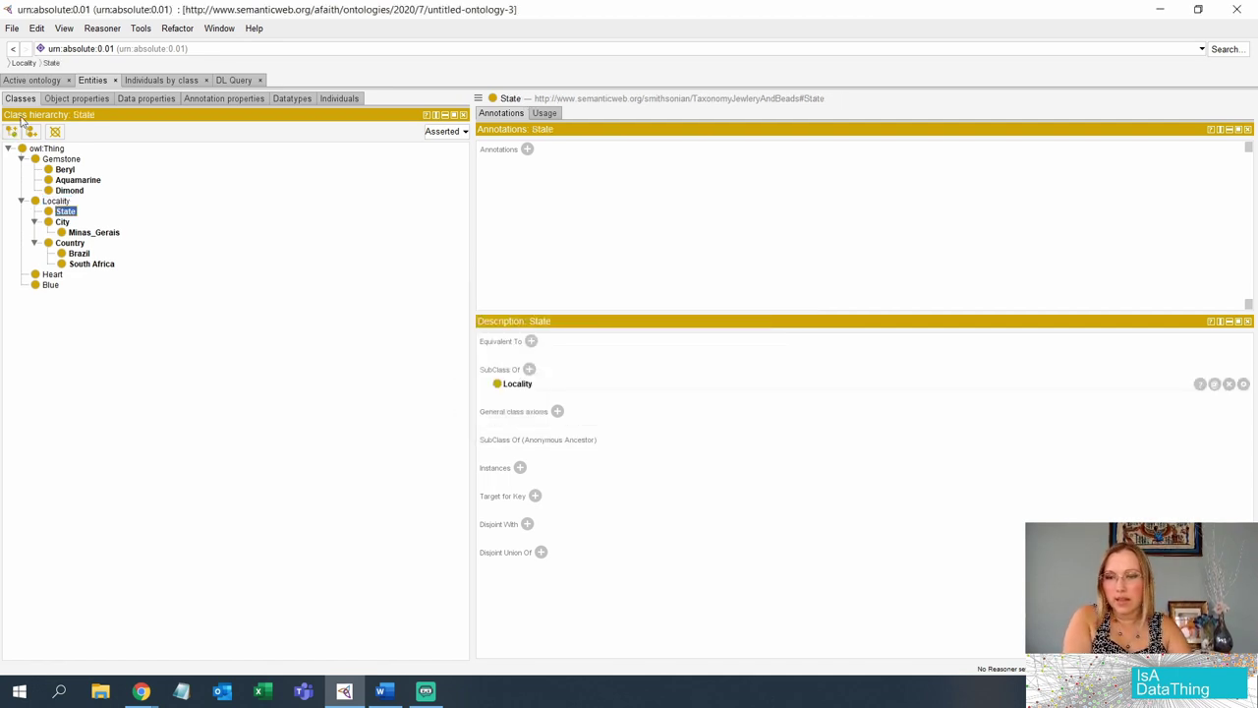
Step: Add Montana as a subclass of State and expand State to show it
left_click(13, 133)
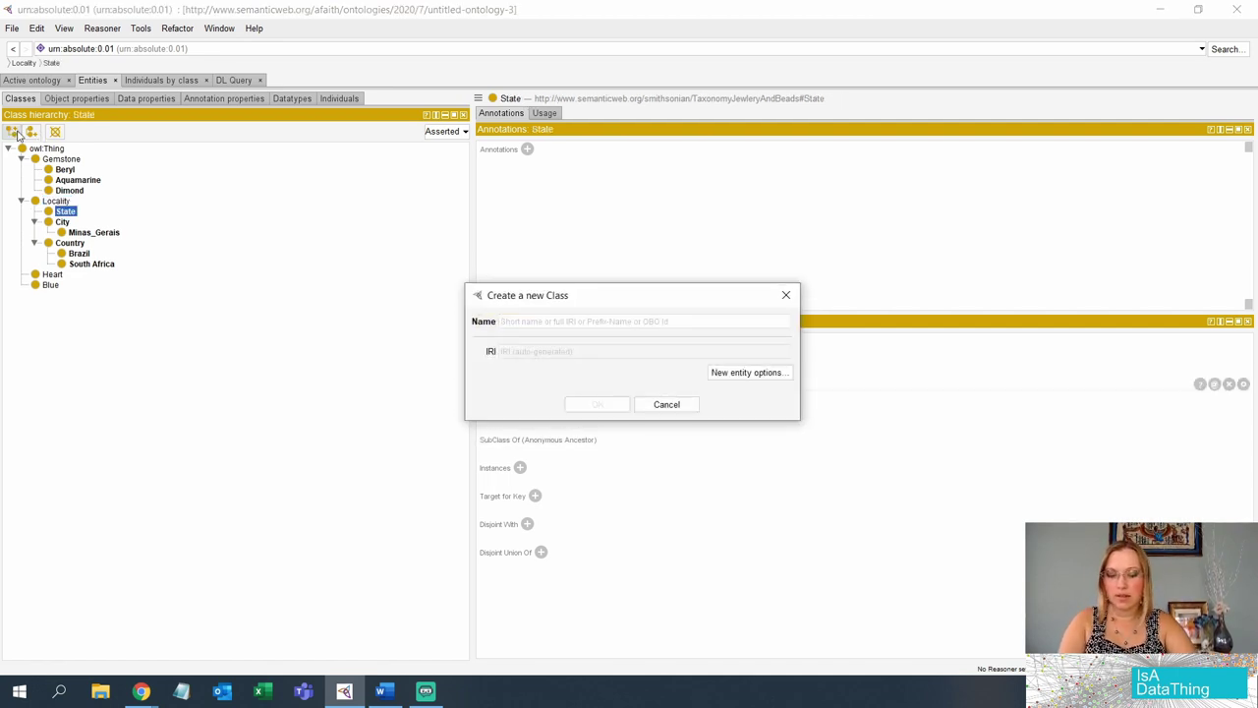
type("Montana")
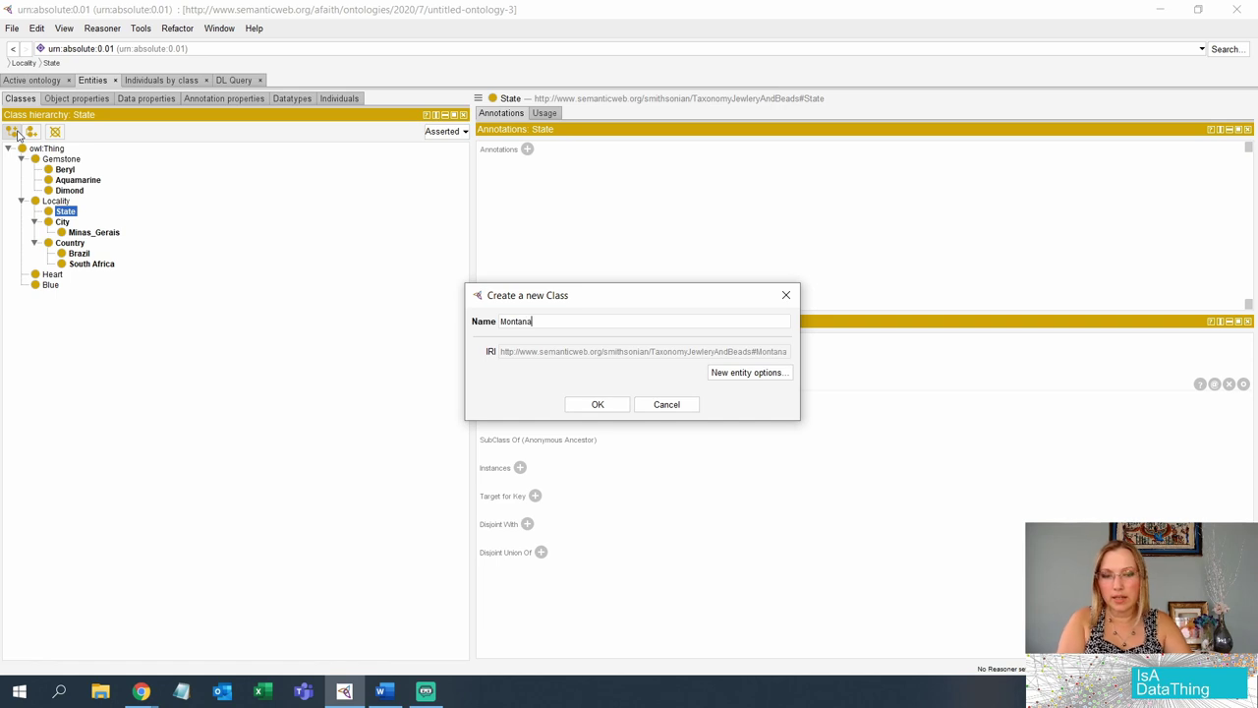
left_click(598, 404)
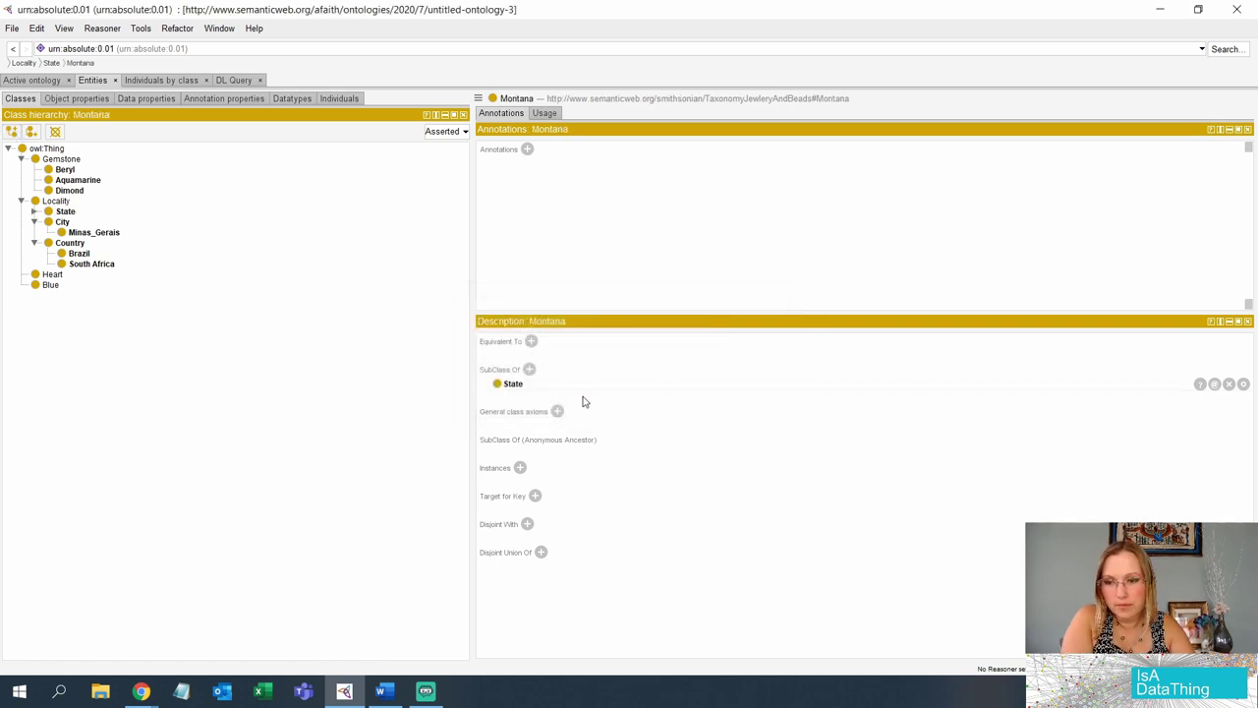
left_click(35, 212)
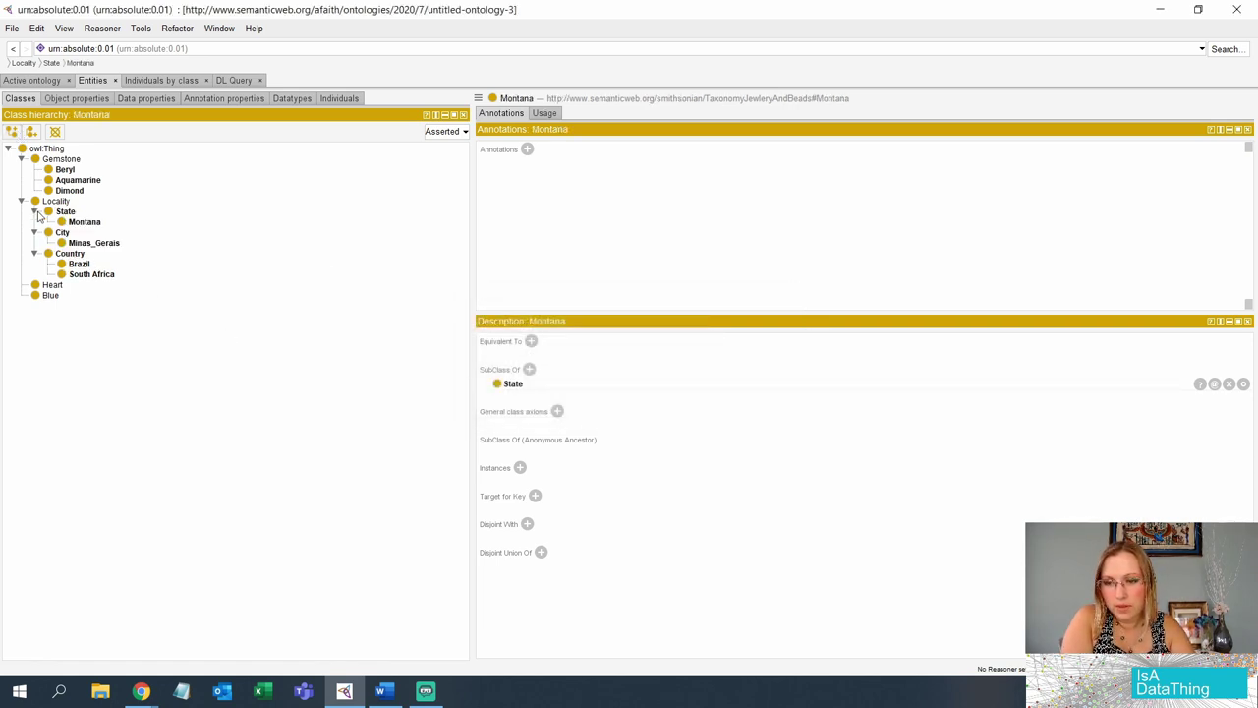
left_click(141, 691)
mouse_move(238, 641)
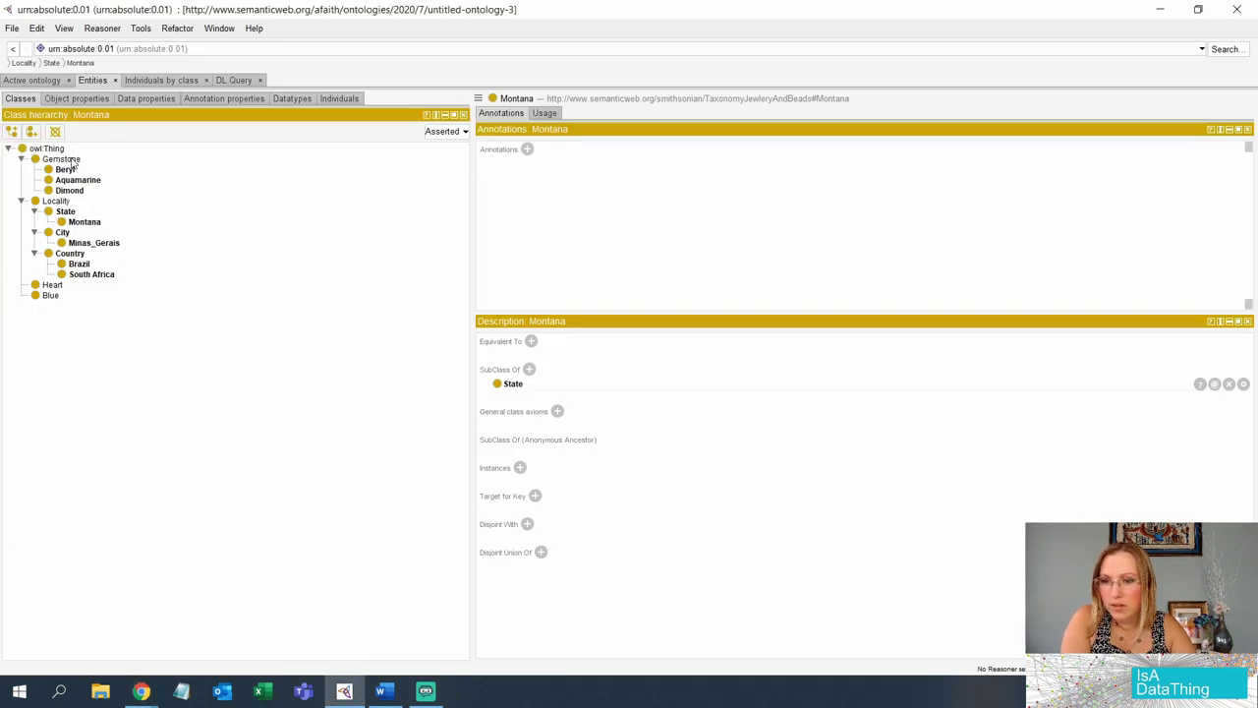
Step: Create a Saphire class under Gemstone, next to Beryl, Aquamarine and Dimond
left_click(59, 158)
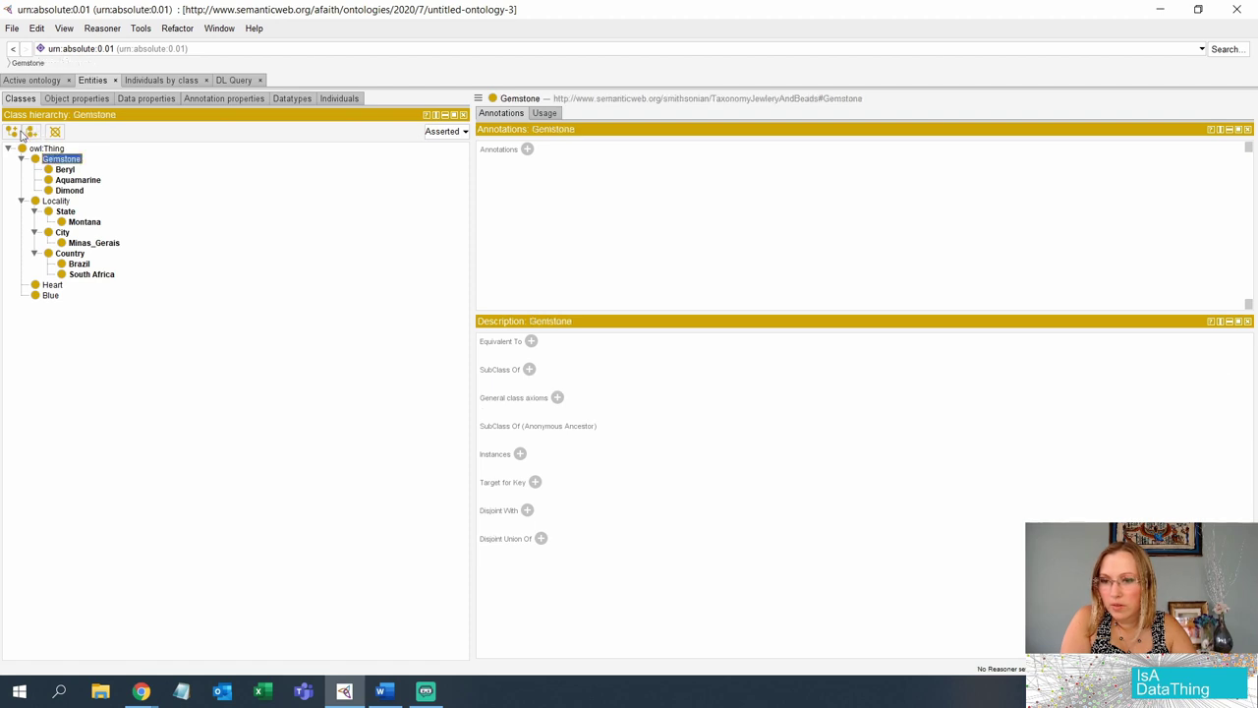
left_click(13, 134)
type("Sa")
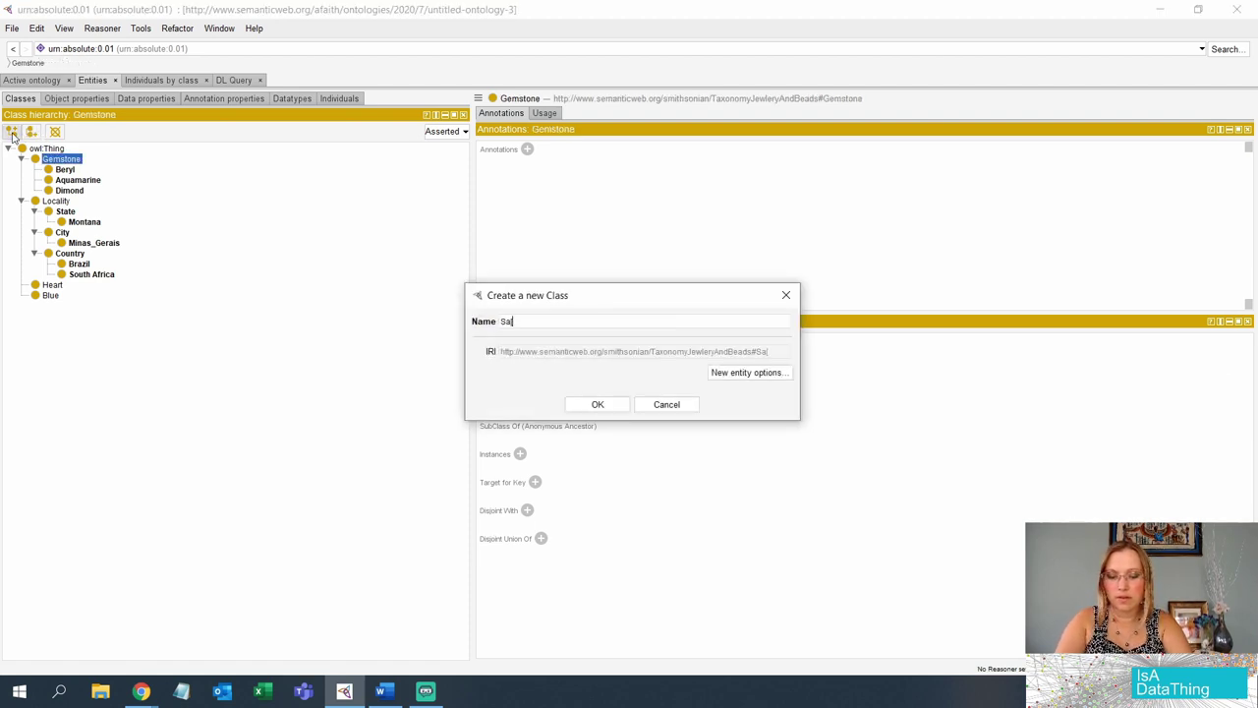
type("ph")
key("BackSpace")
key("BackSpace")
key("BackSpace")
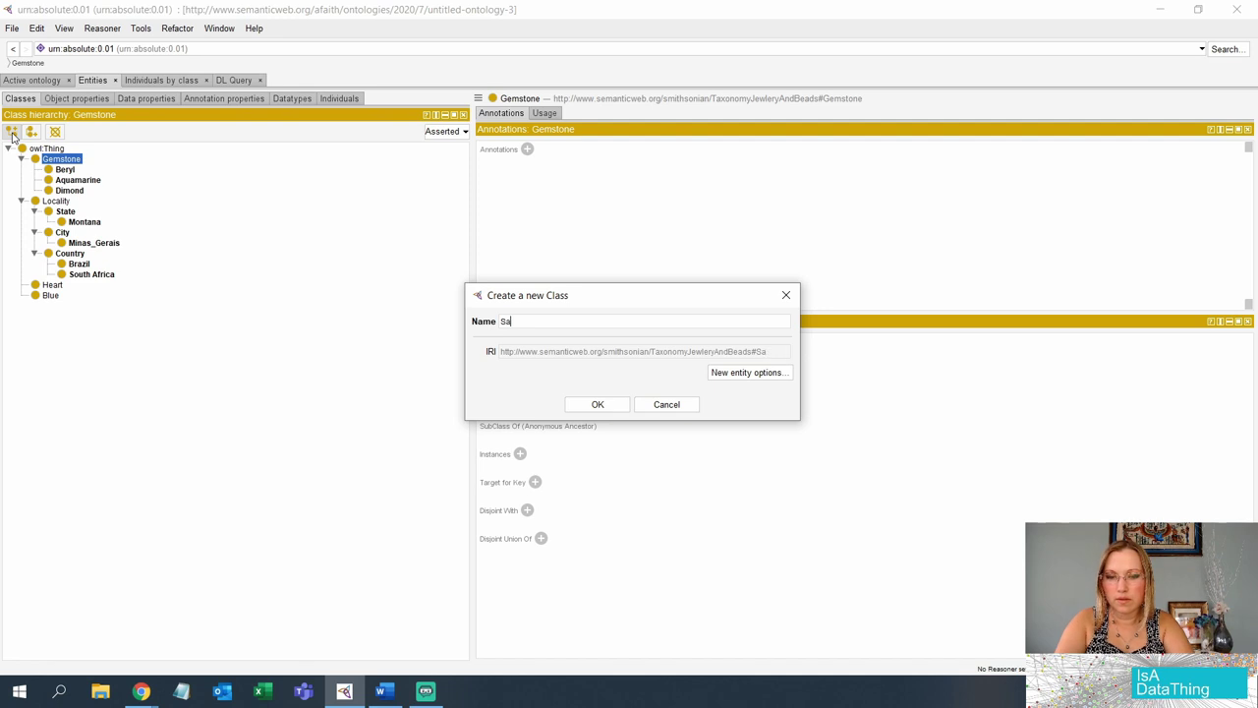
type("phir")
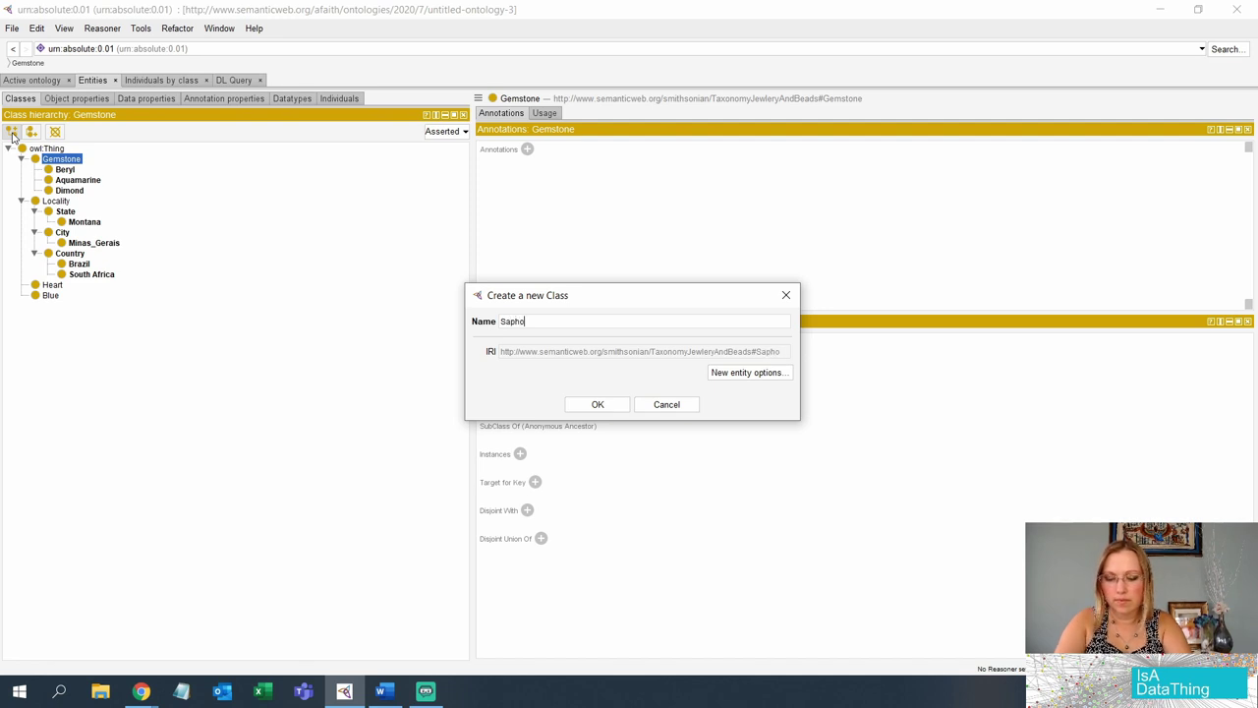
key("BackSpace")
key("BackSpace")
type("ire")
key("Return")
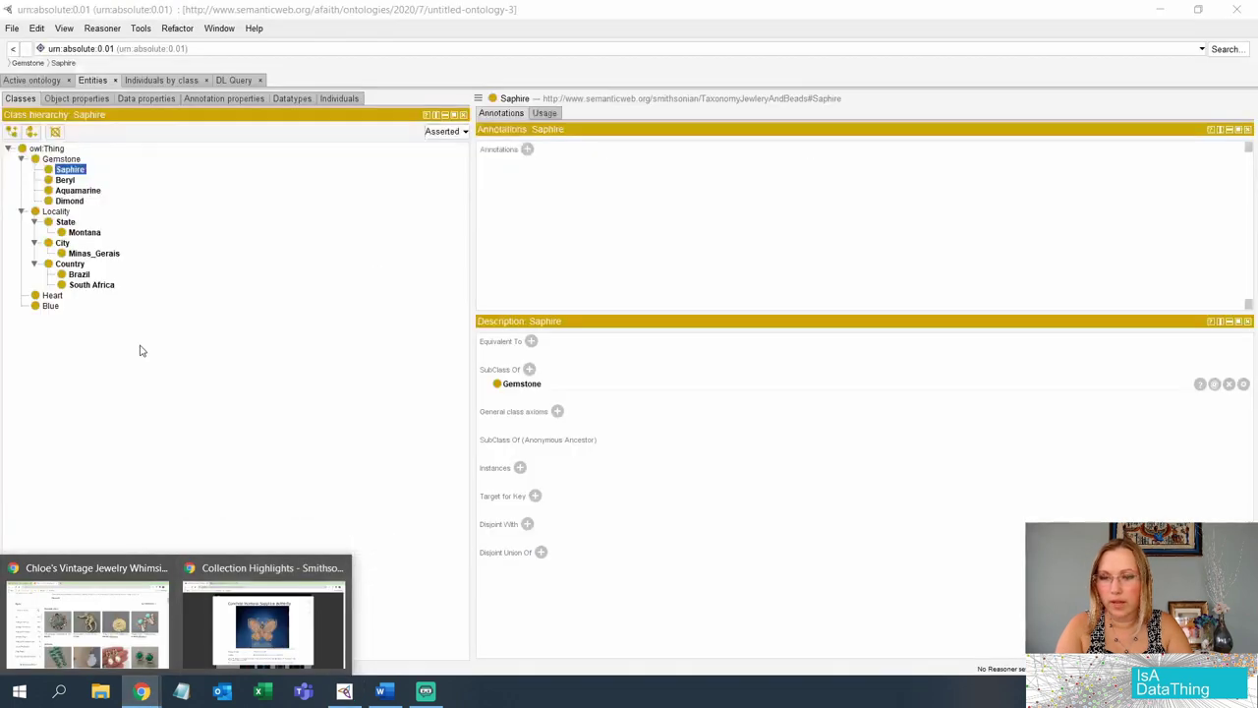
left_click(38, 151)
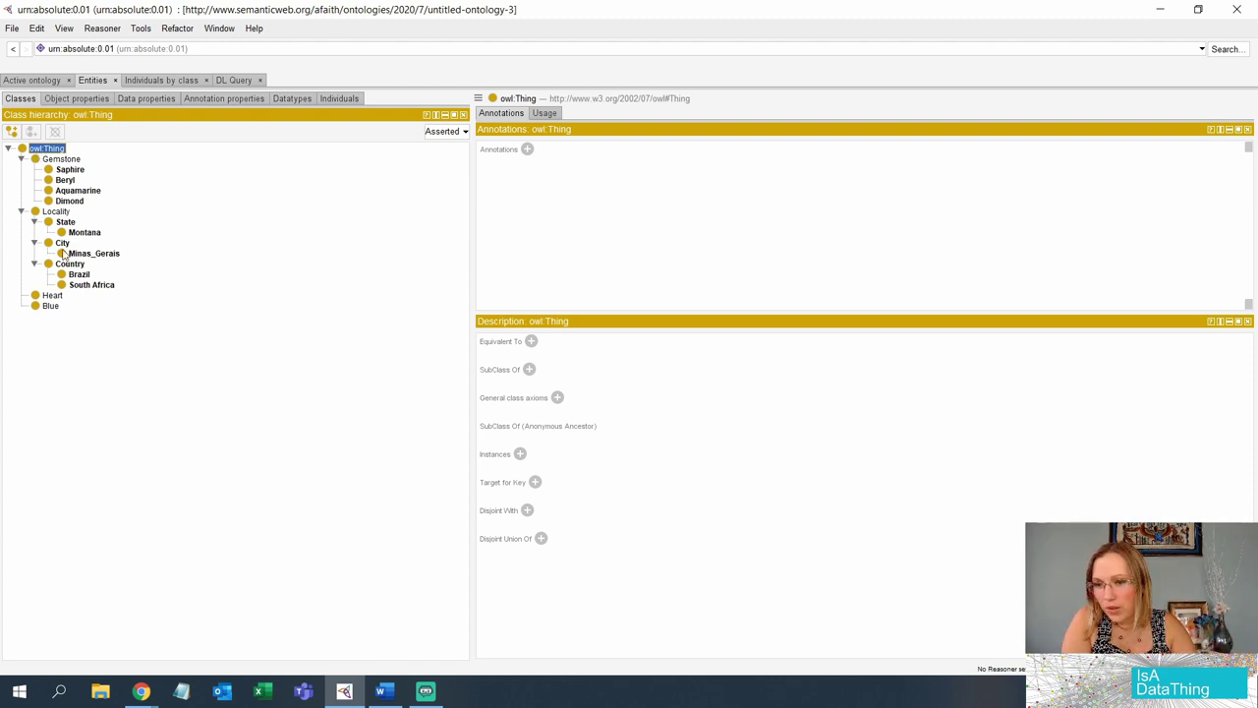
Step: Create a top-level Shape class and move Heart beneath it
left_click(13, 133)
type("Shape")
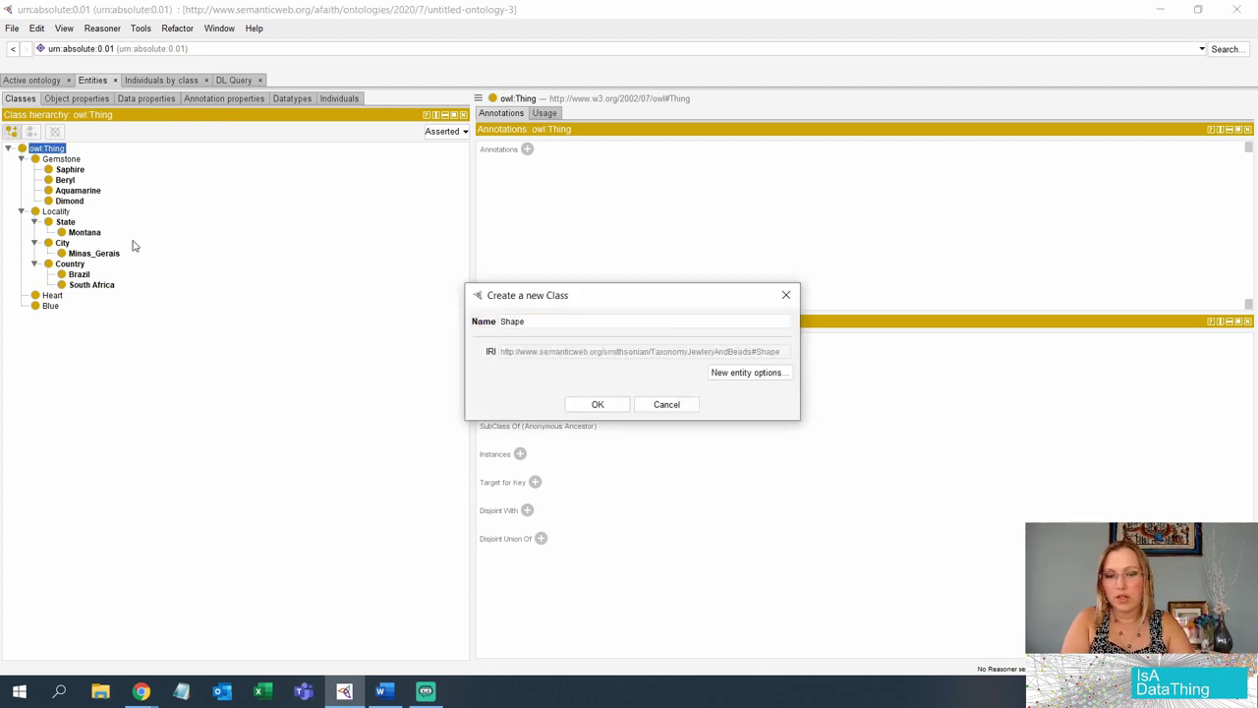
left_click(604, 404)
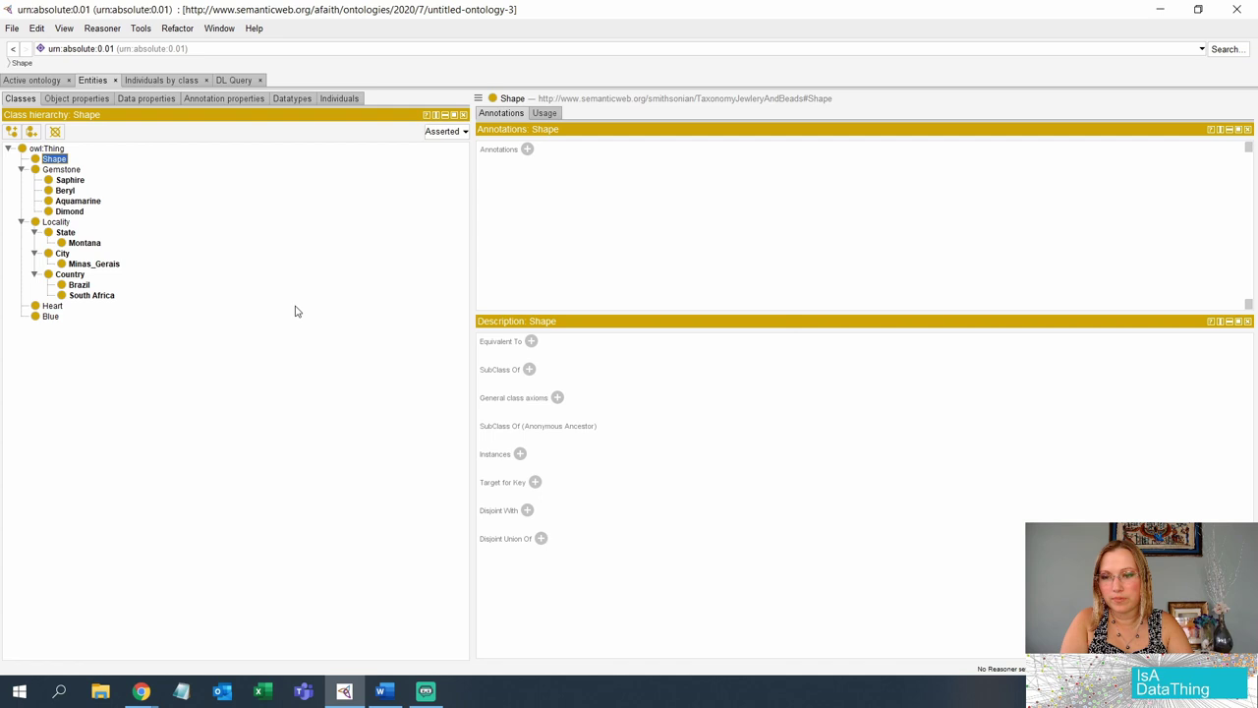
left_click(53, 307)
left_click_drag(53, 306, 55, 159)
left_click(22, 160)
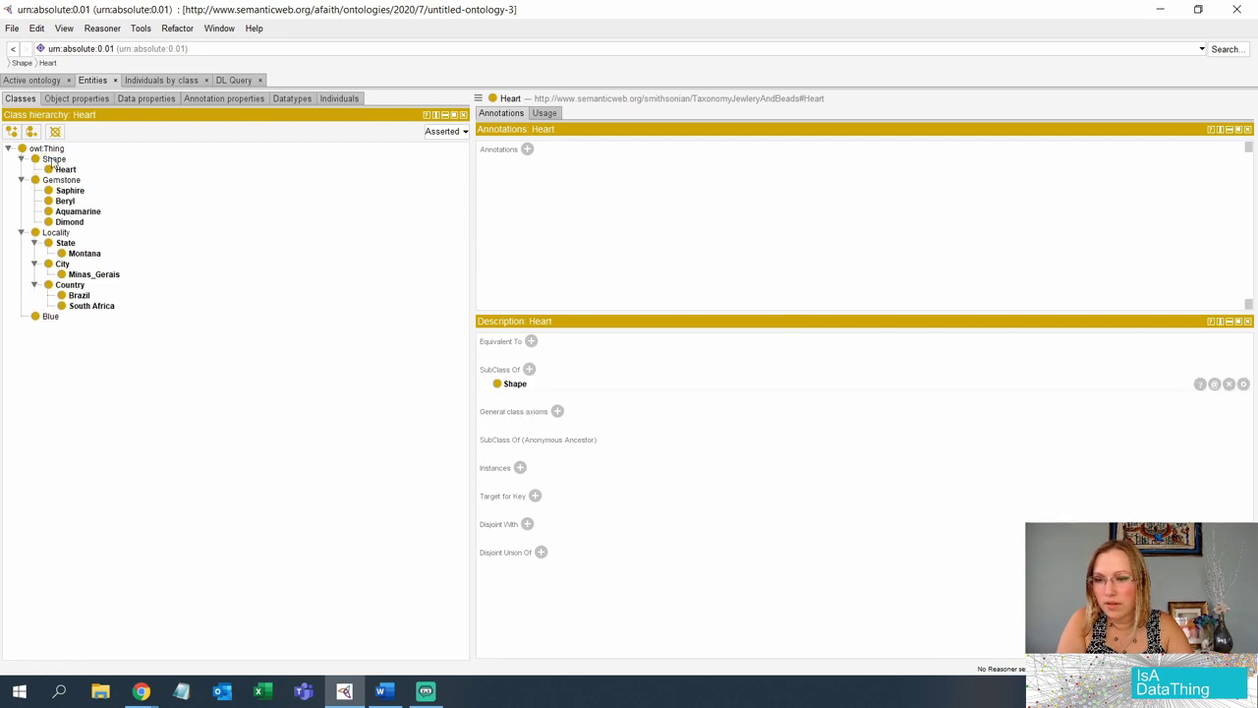
Step: Add a Butterfly subclass under Shape
left_click(54, 160)
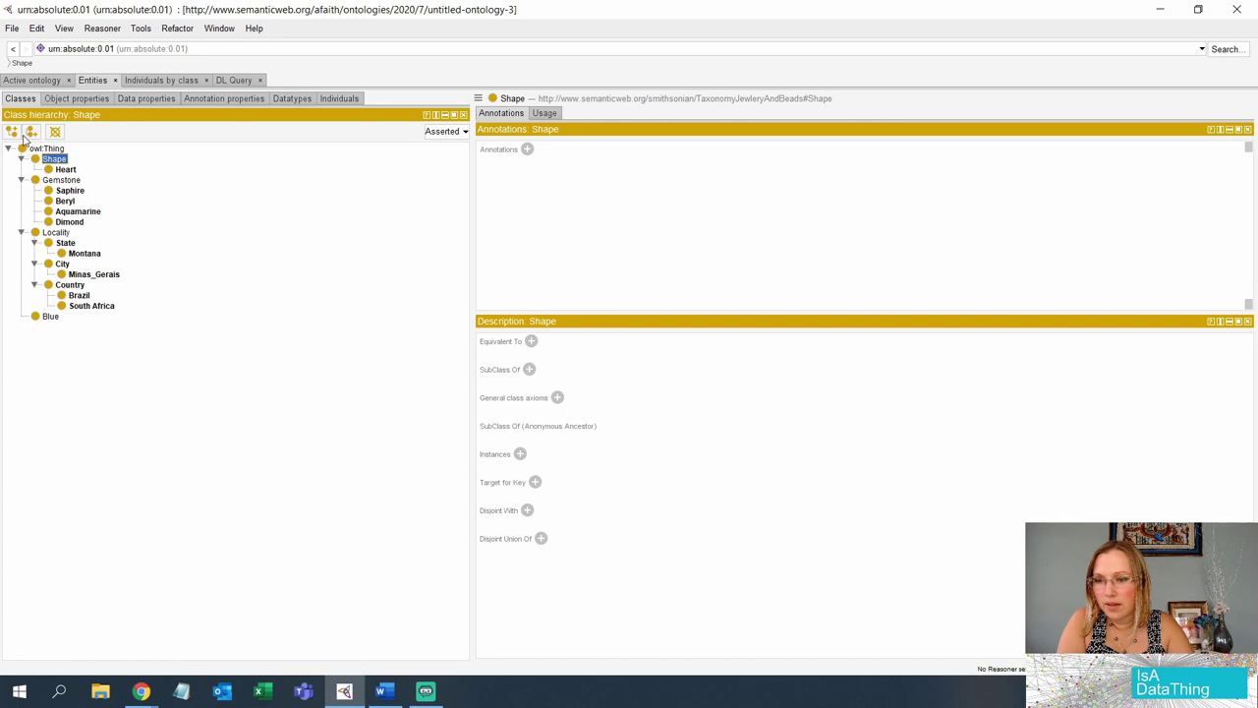
left_click(12, 131)
type("B")
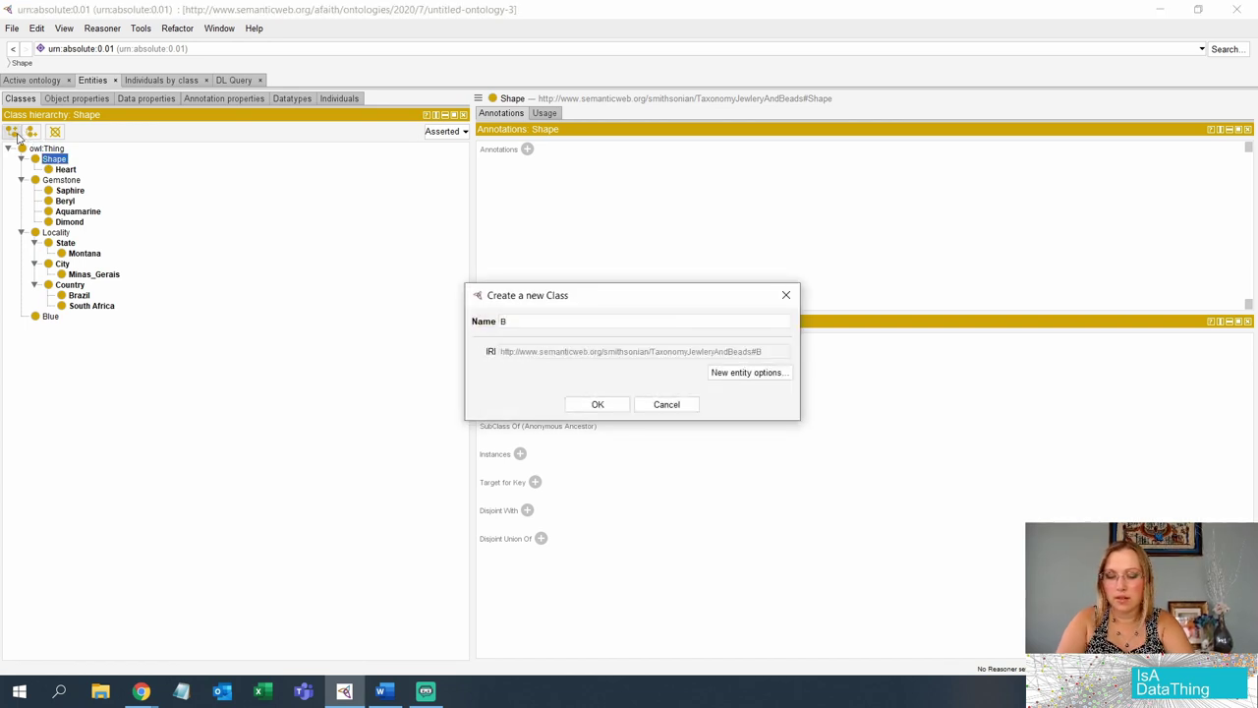
type("utterf")
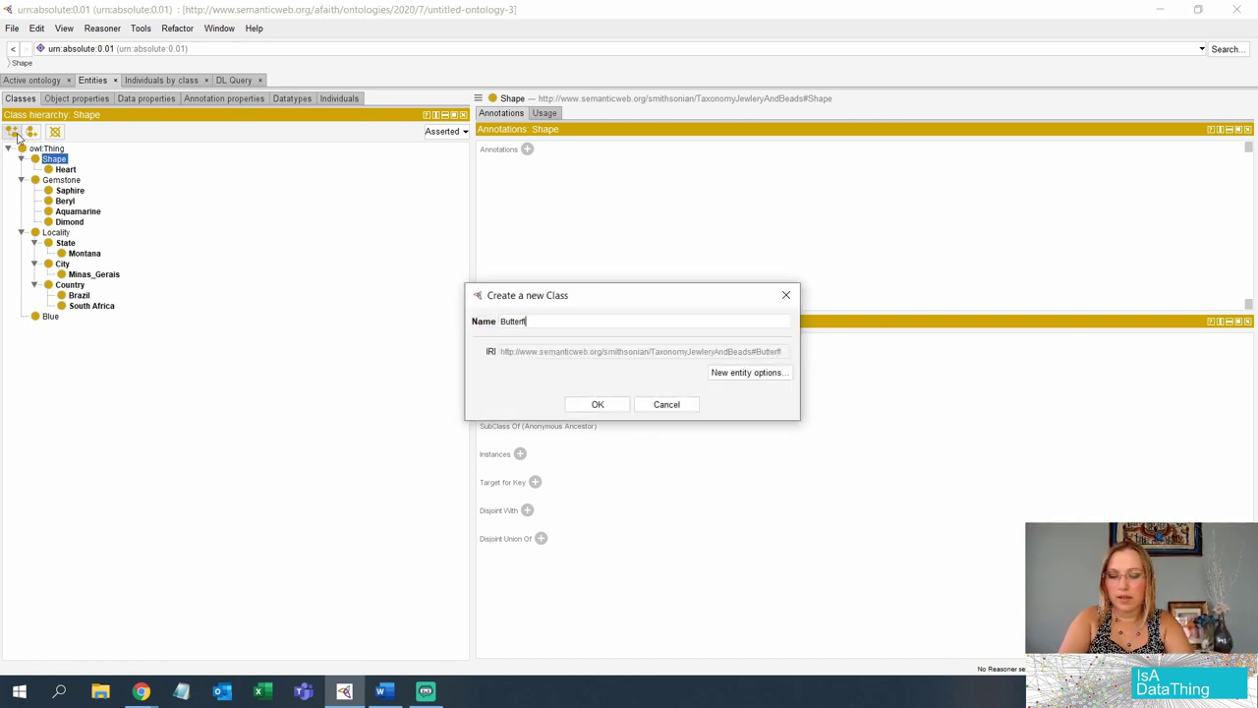
type("ly")
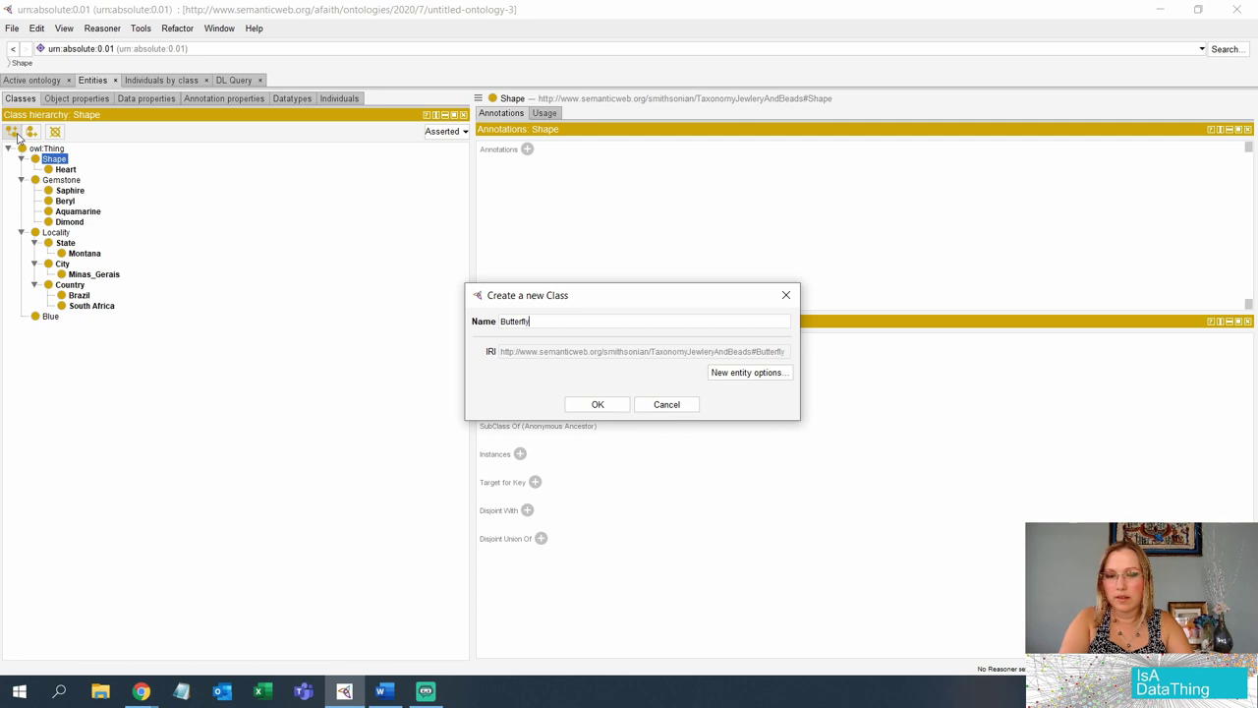
left_click(597, 405)
left_click(47, 329)
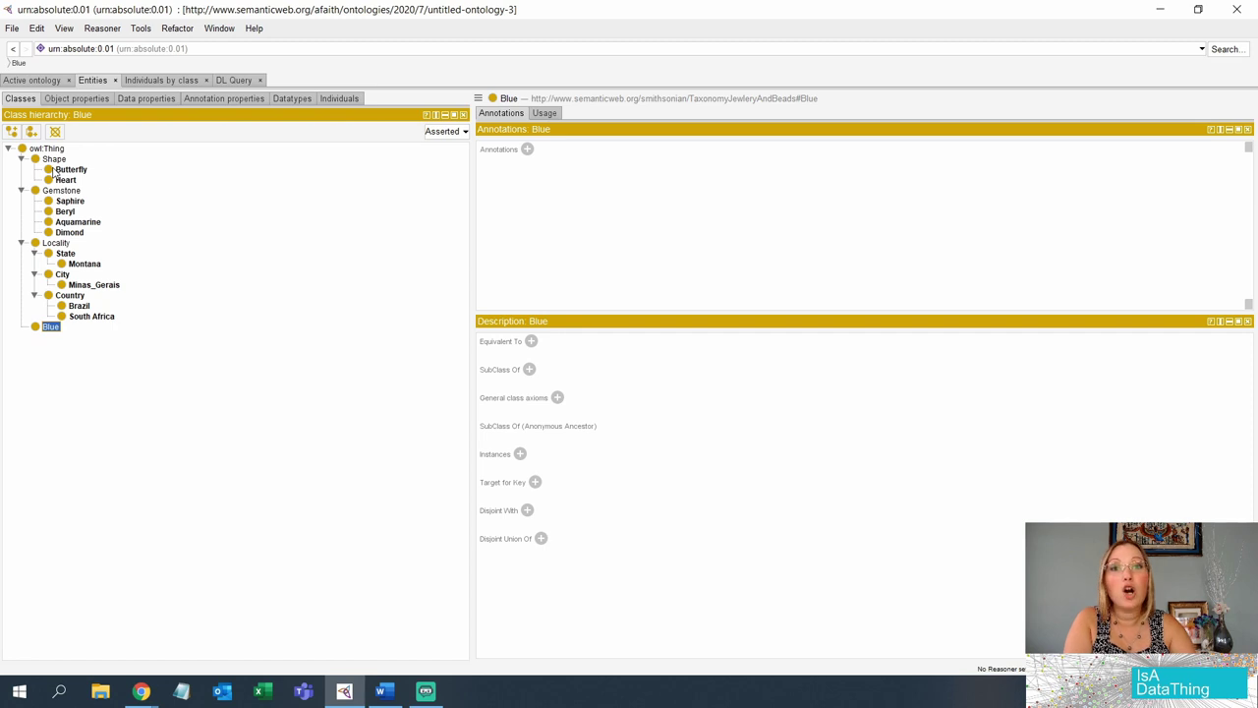
Step: Create a Color class, move it to the top level under owl:Thing, and nest Blue beneath it
left_click(13, 132)
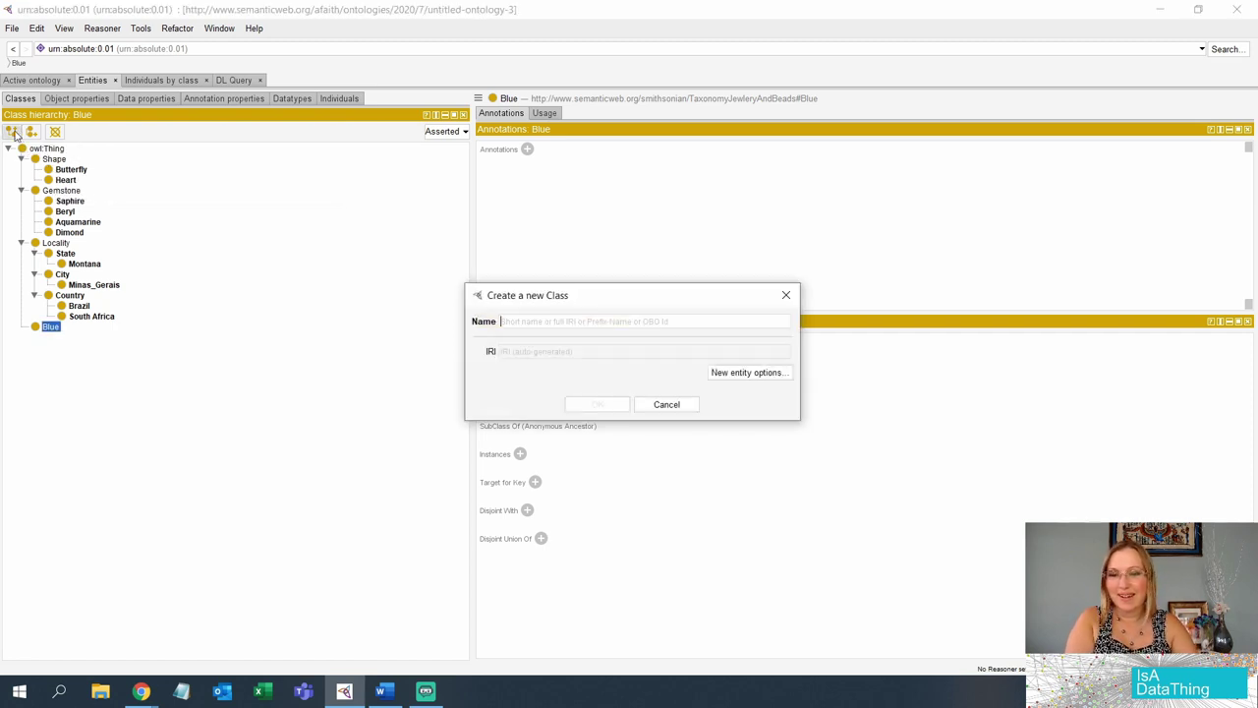
type("Color")
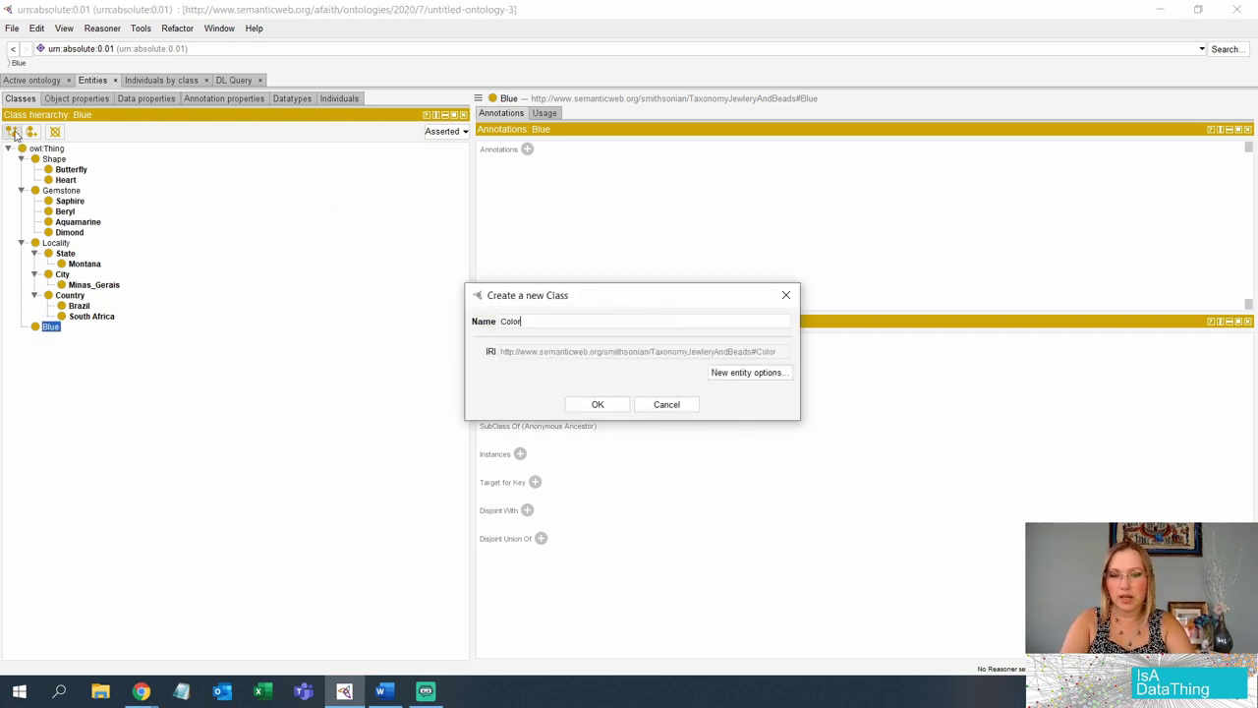
left_click(592, 404)
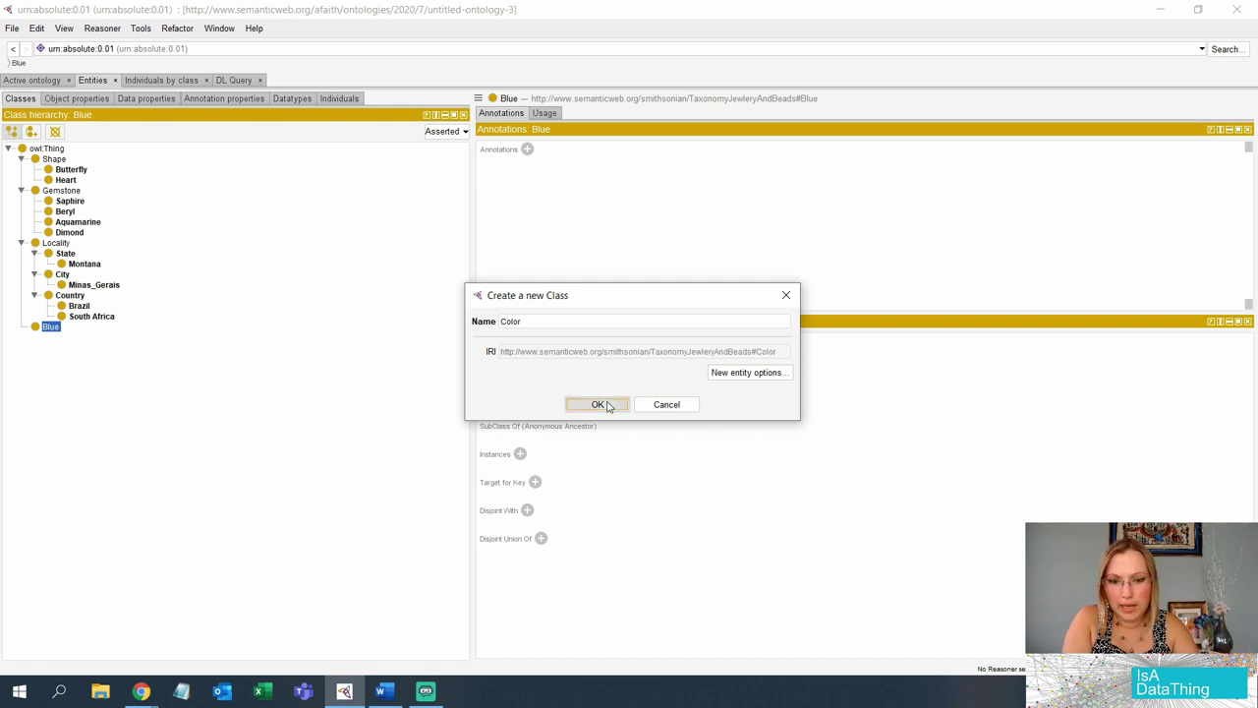
left_click(21, 326)
left_click_drag(59, 337, 50, 152)
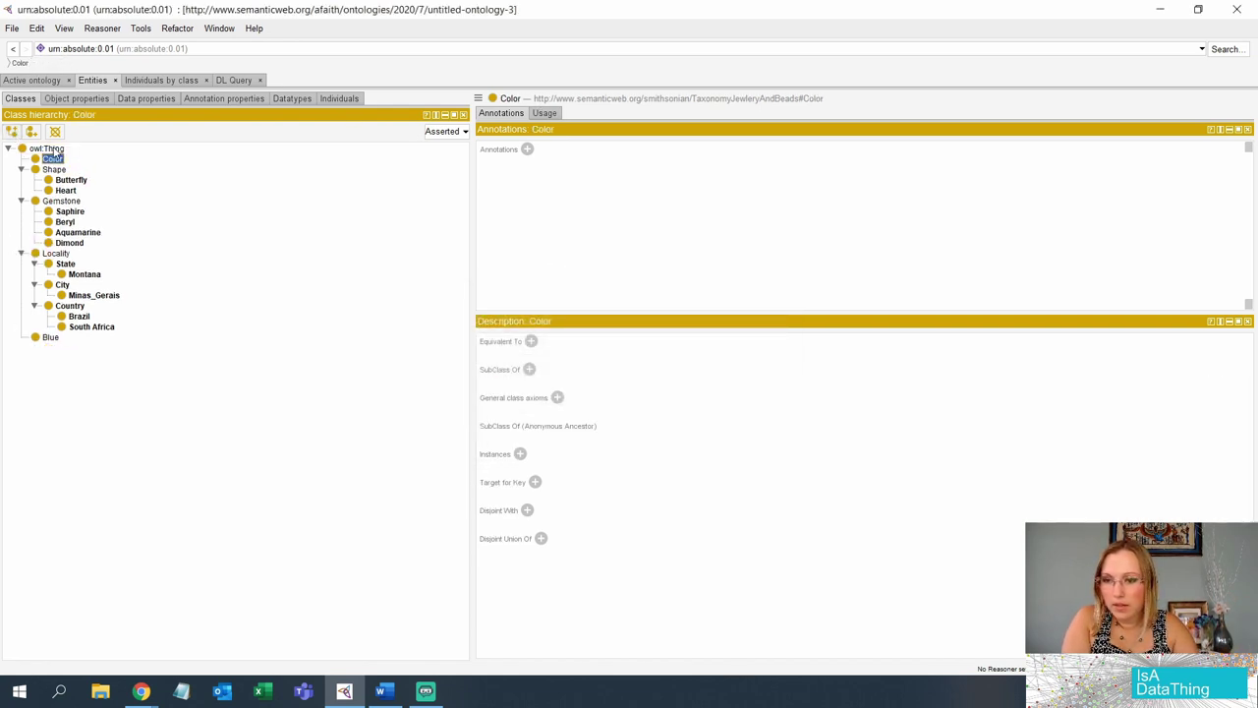
left_click_drag(47, 339, 61, 161)
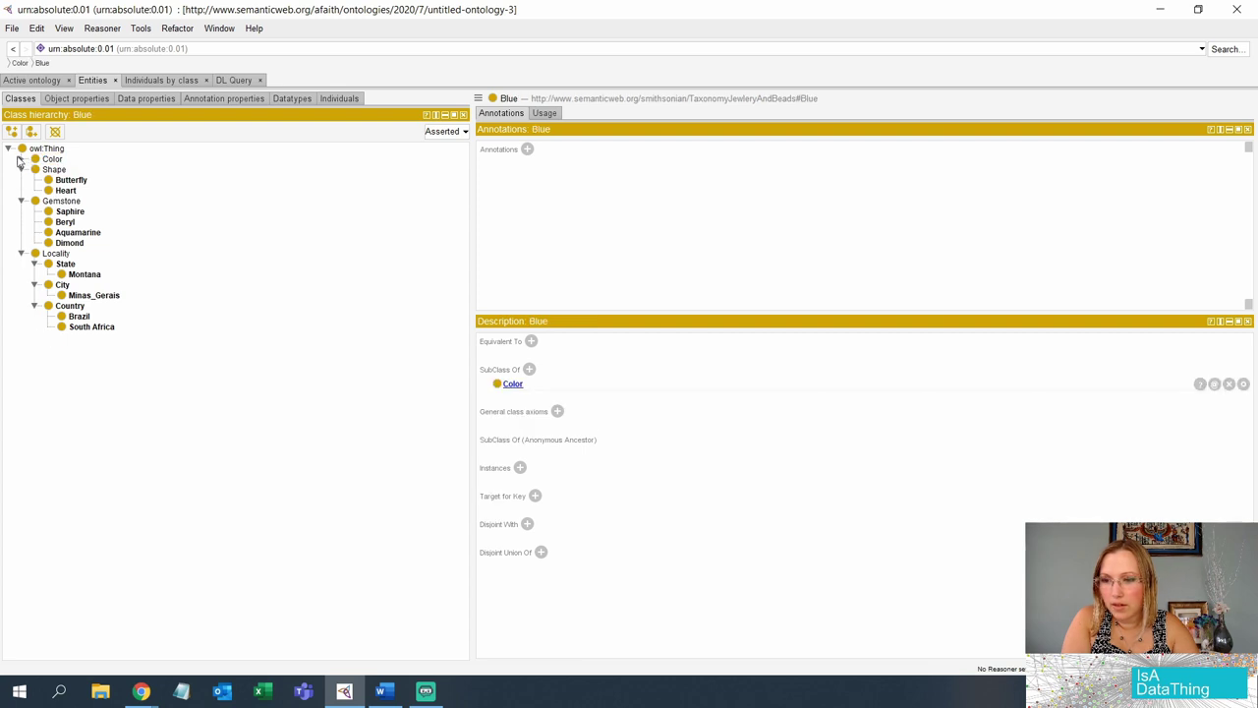
left_click(21, 159)
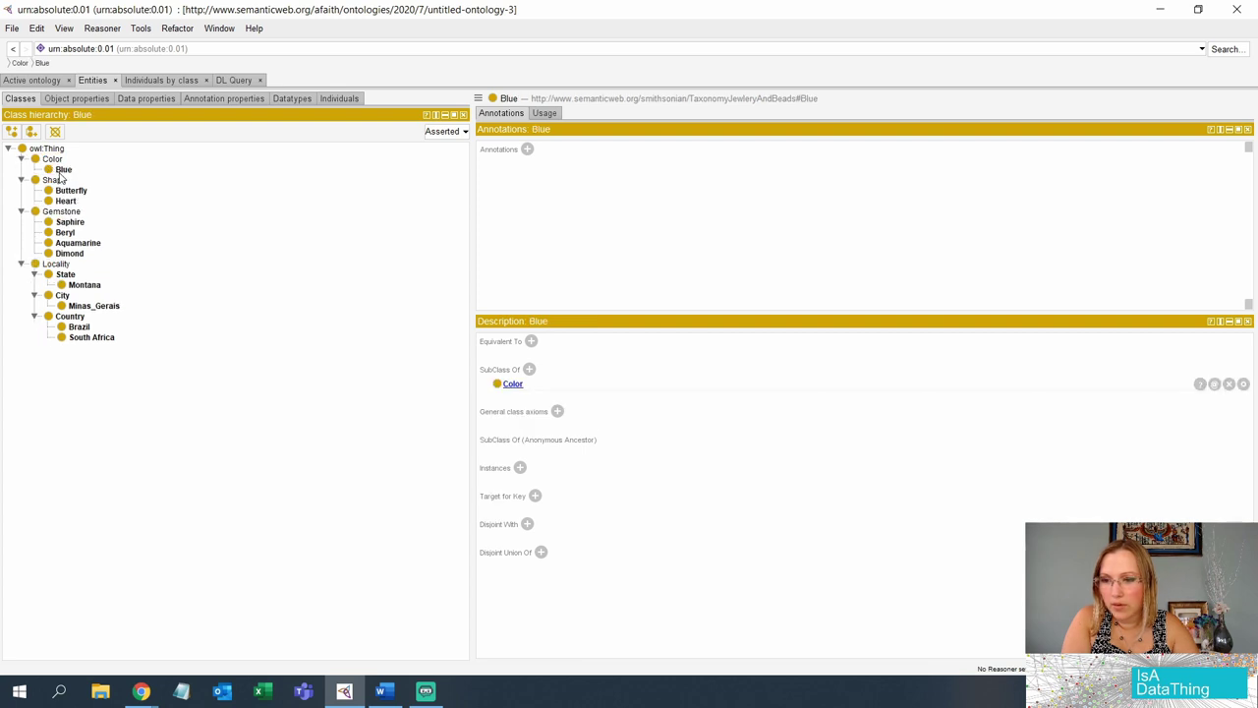
left_click(71, 242)
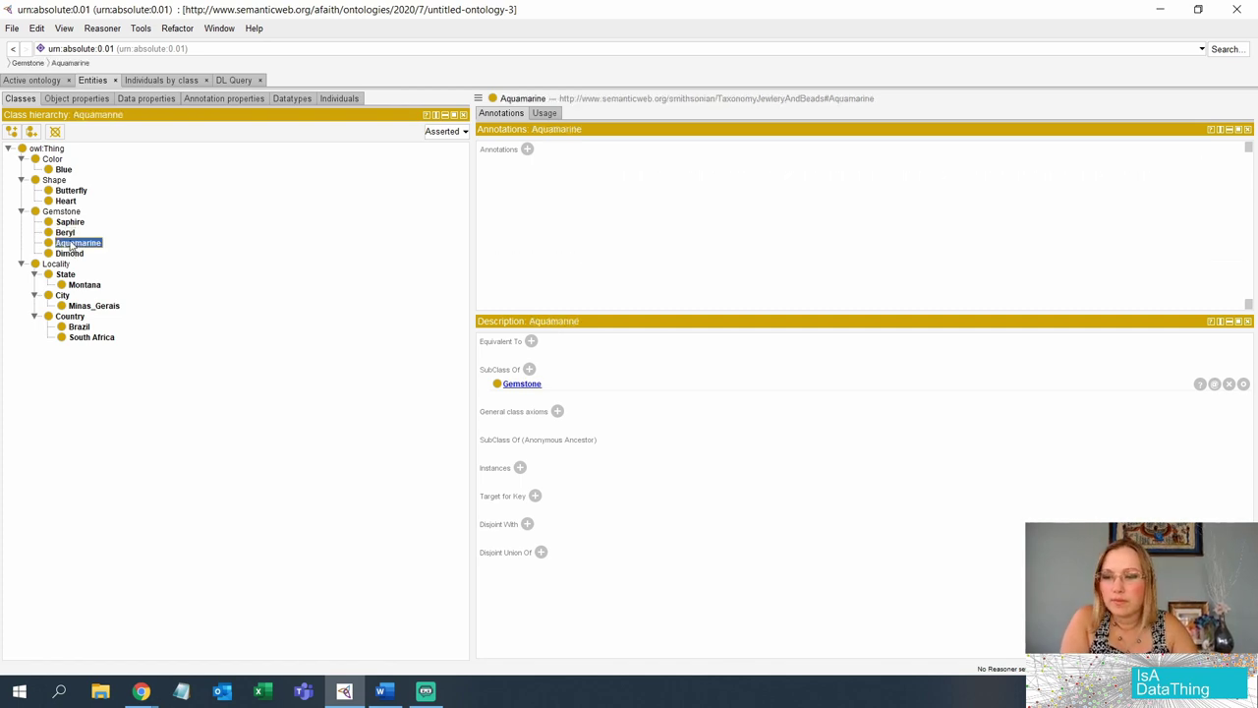
left_click(74, 223)
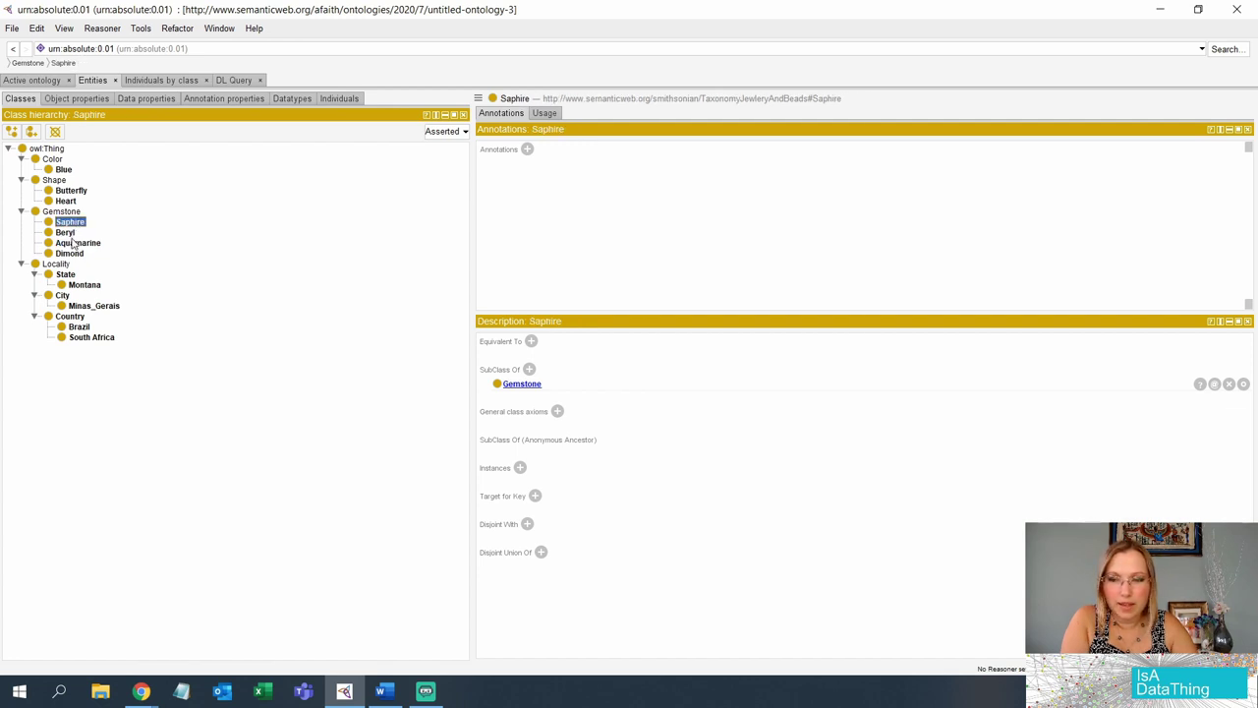
left_click(71, 255)
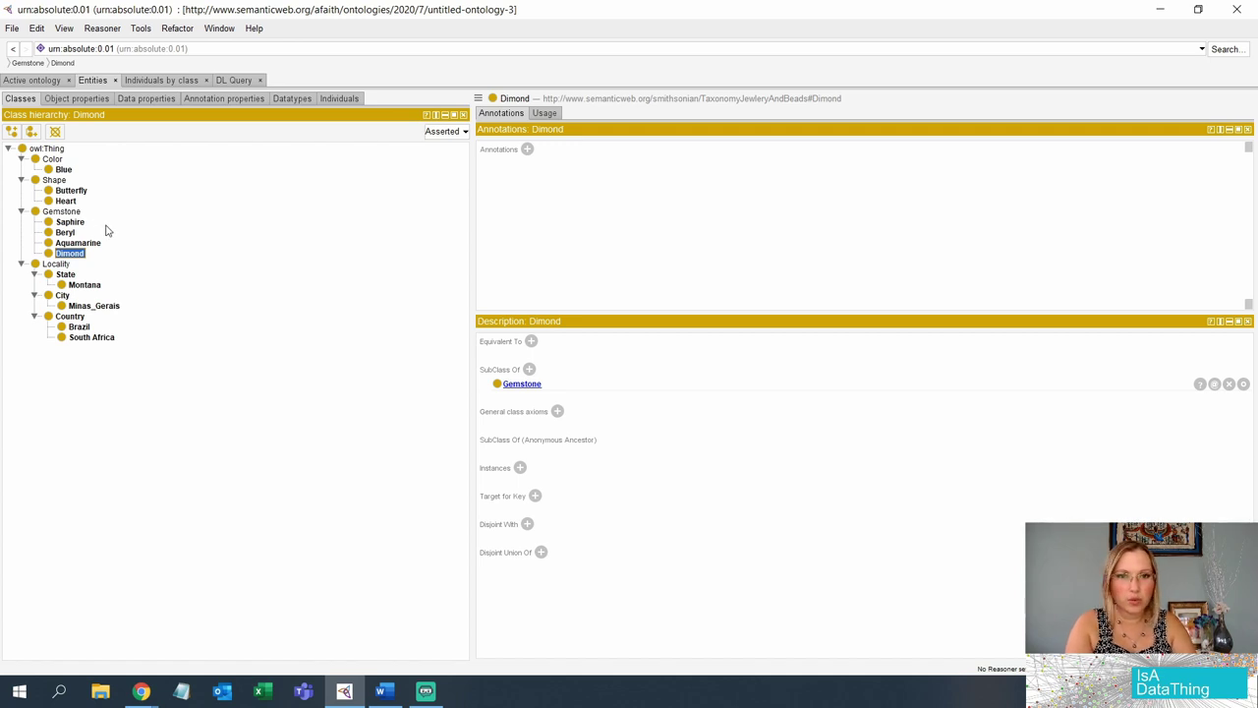
left_click(52, 182)
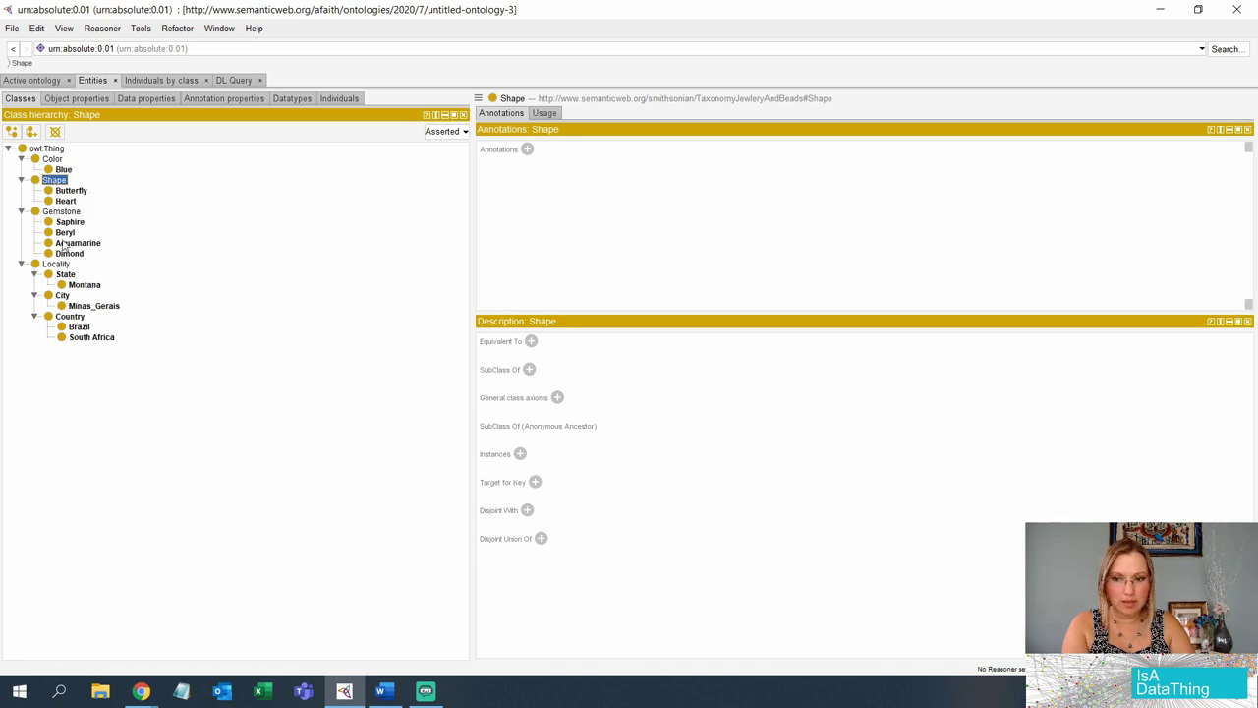
left_click(71, 191)
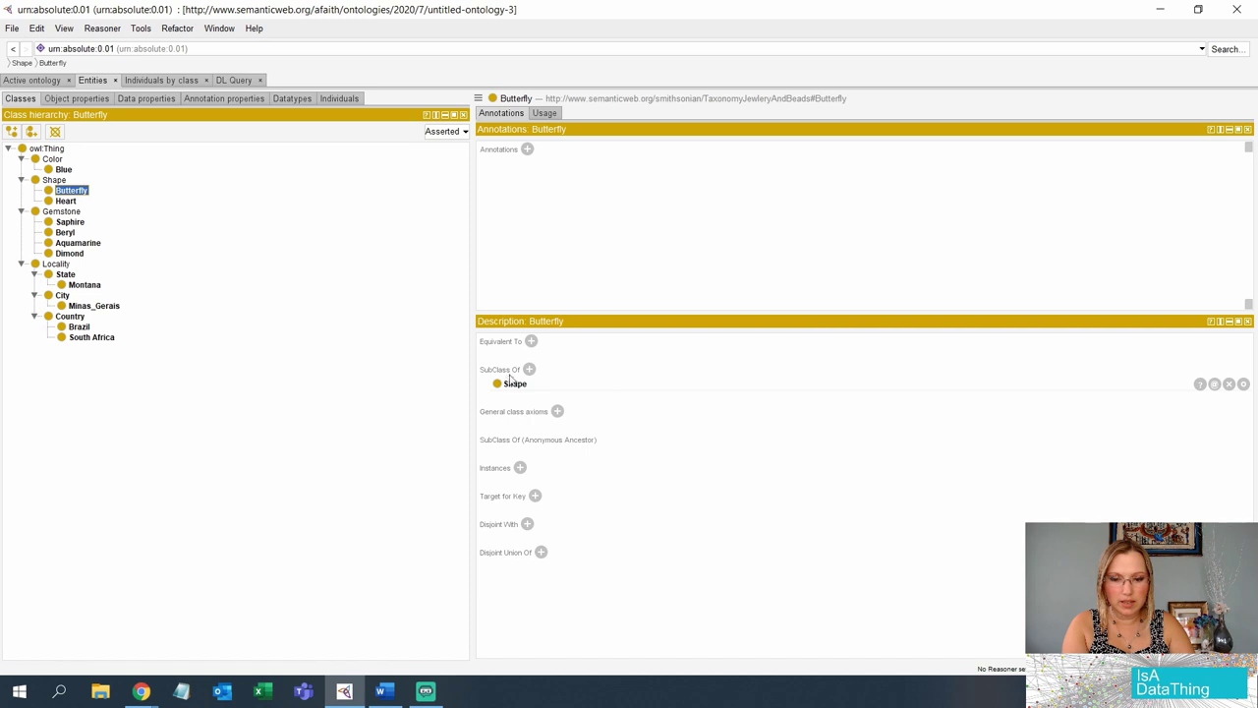
left_click(71, 202)
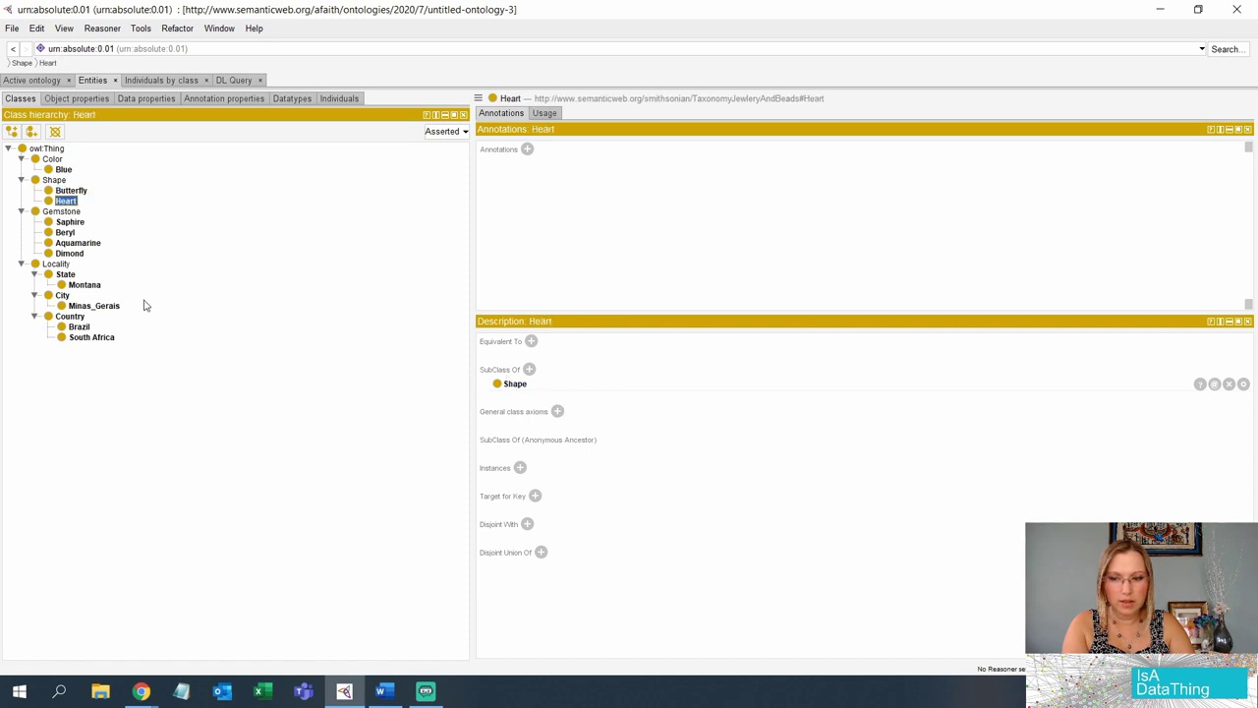
left_click(63, 255)
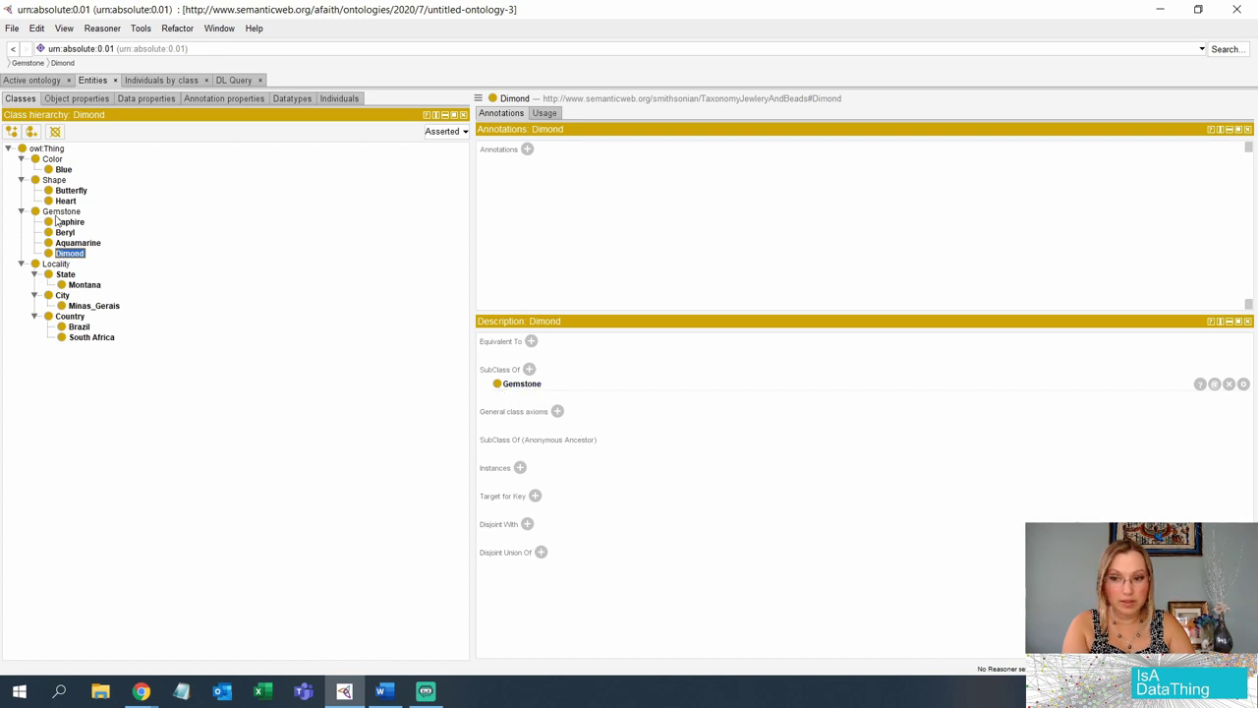
Step: Add Shape as a second superclass of Dimond alongside Gemstone
left_click(529, 369)
left_click(675, 406)
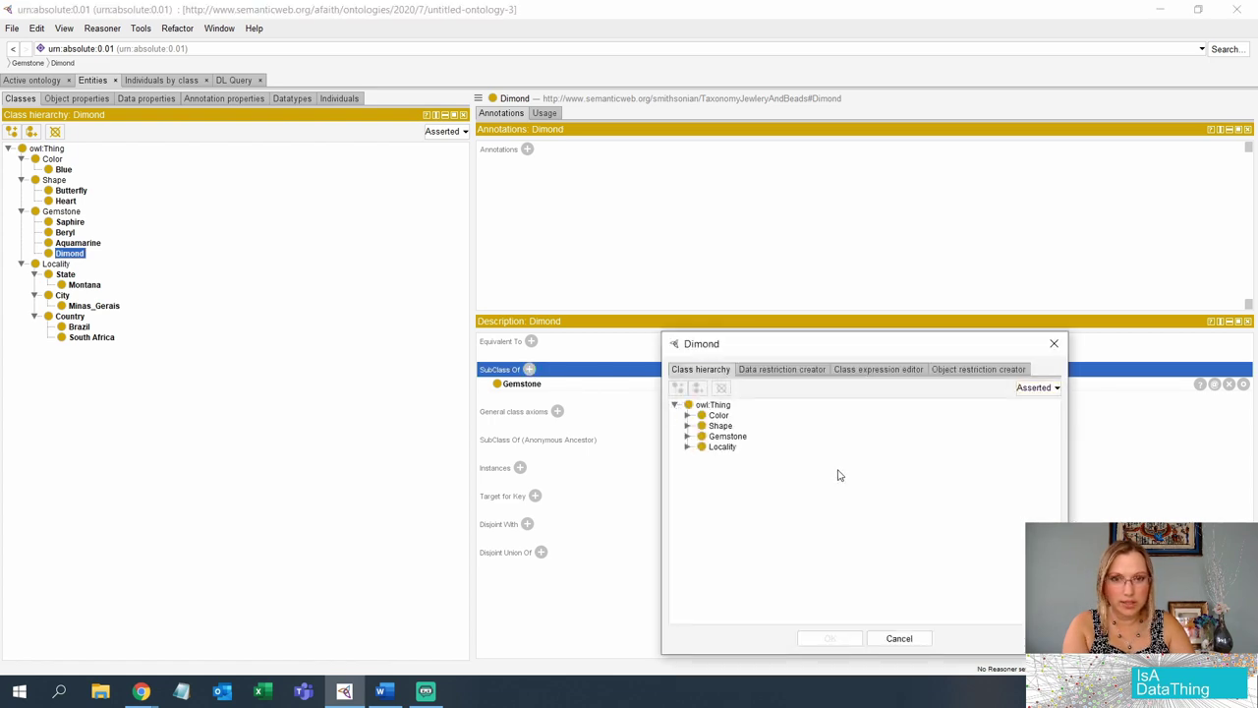
left_click(722, 426)
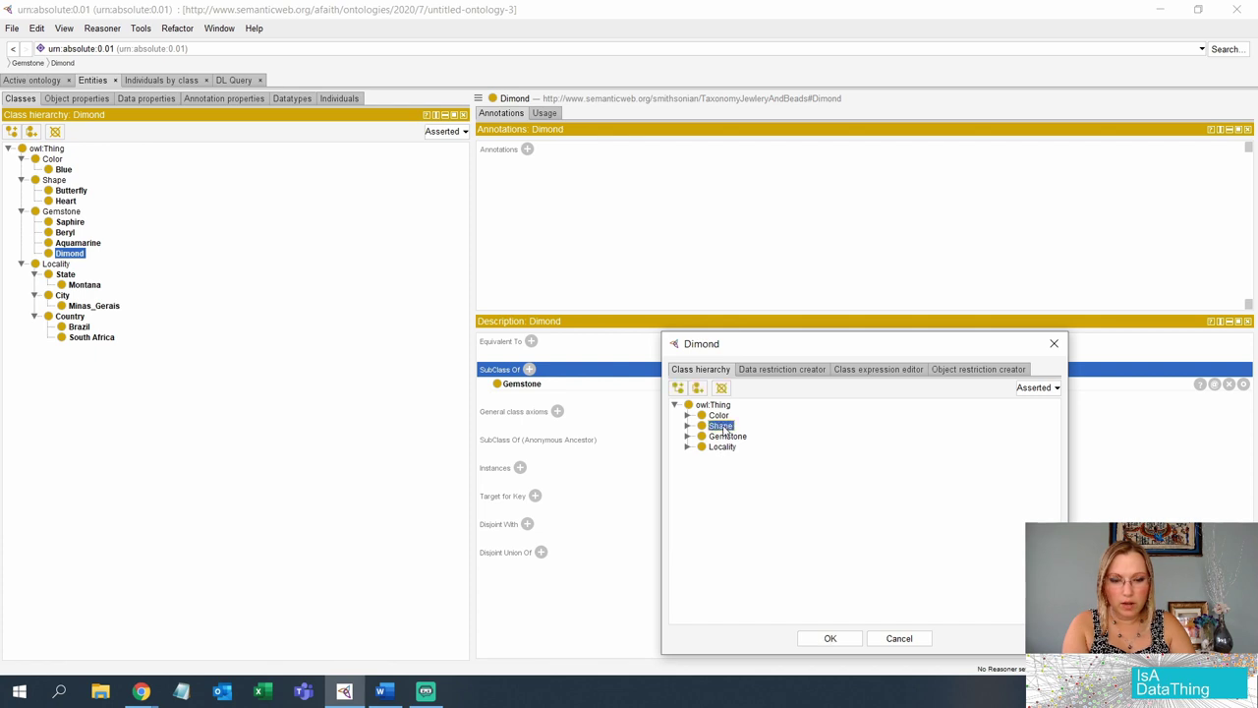
left_click(831, 639)
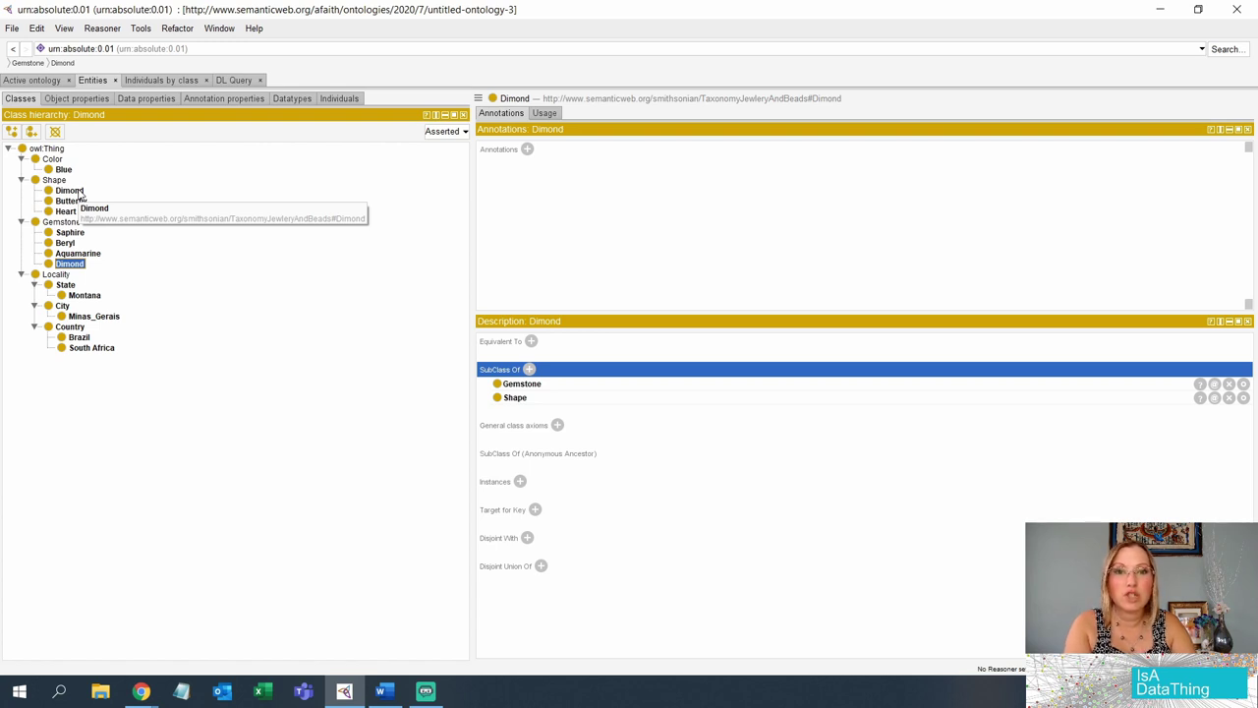
left_click(83, 295)
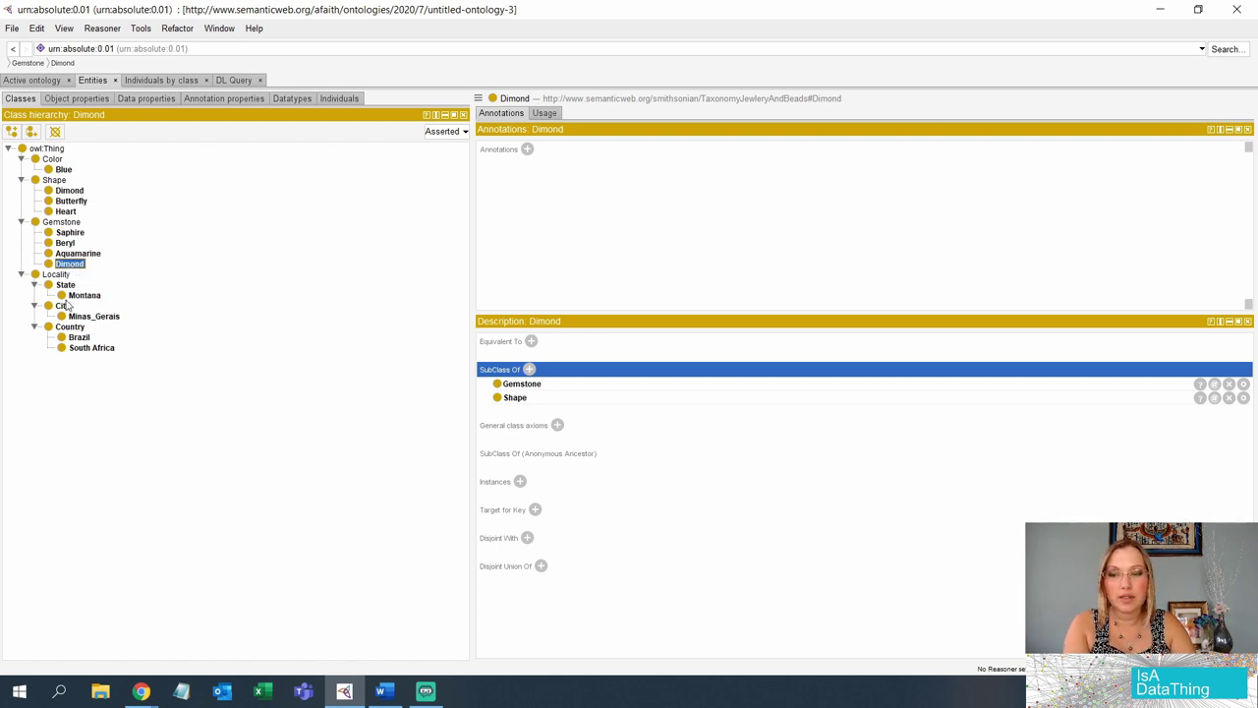
left_click(70, 264)
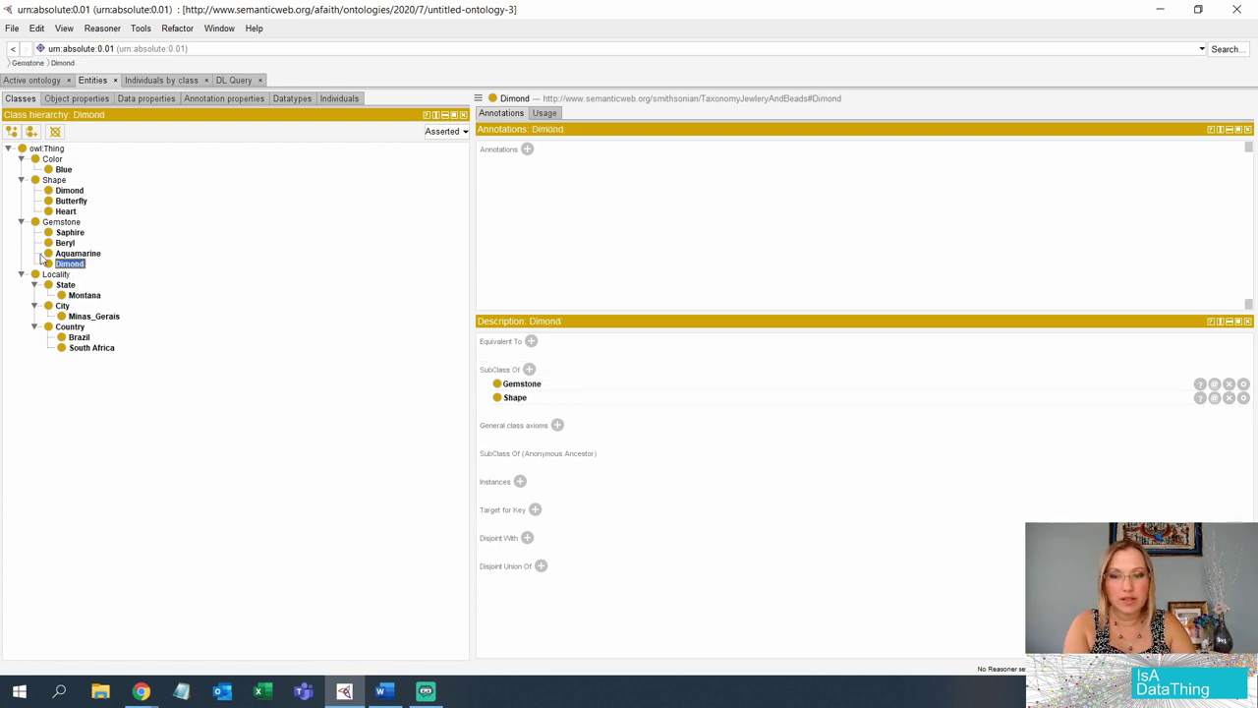
Step: Annotate Dimond with the English skos:altLabel 'Girls best friend'
left_click(527, 150)
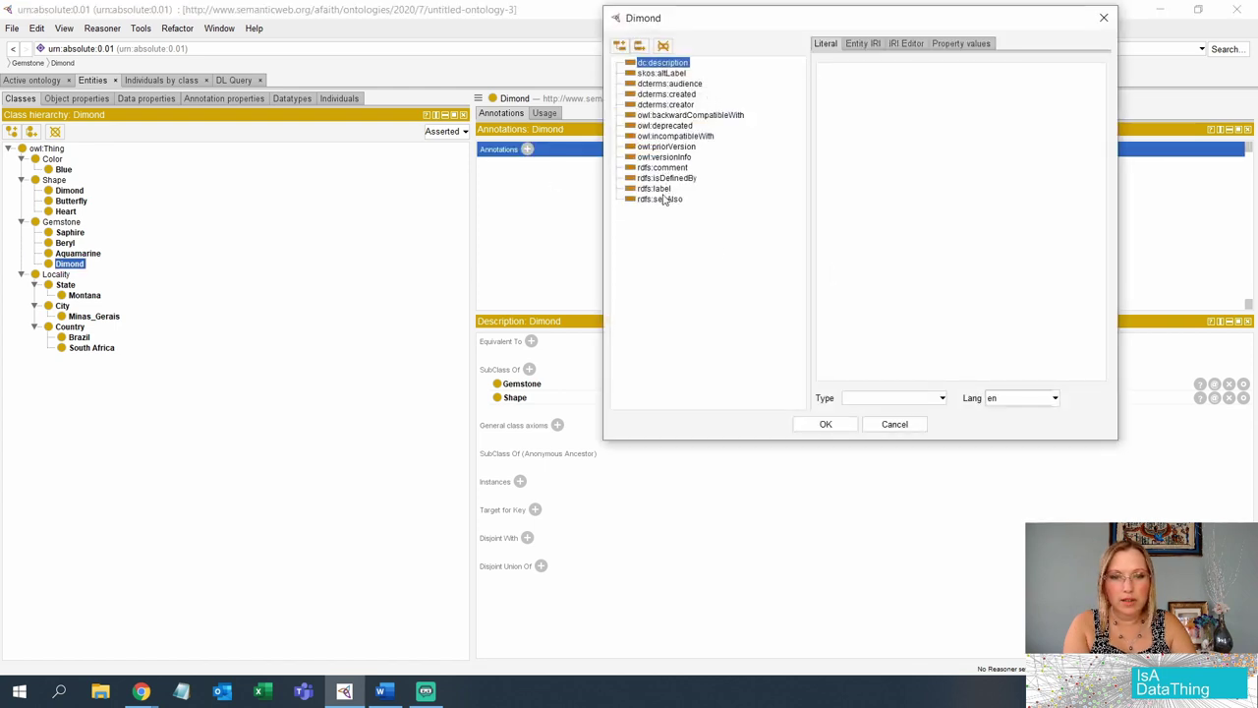
left_click(656, 74)
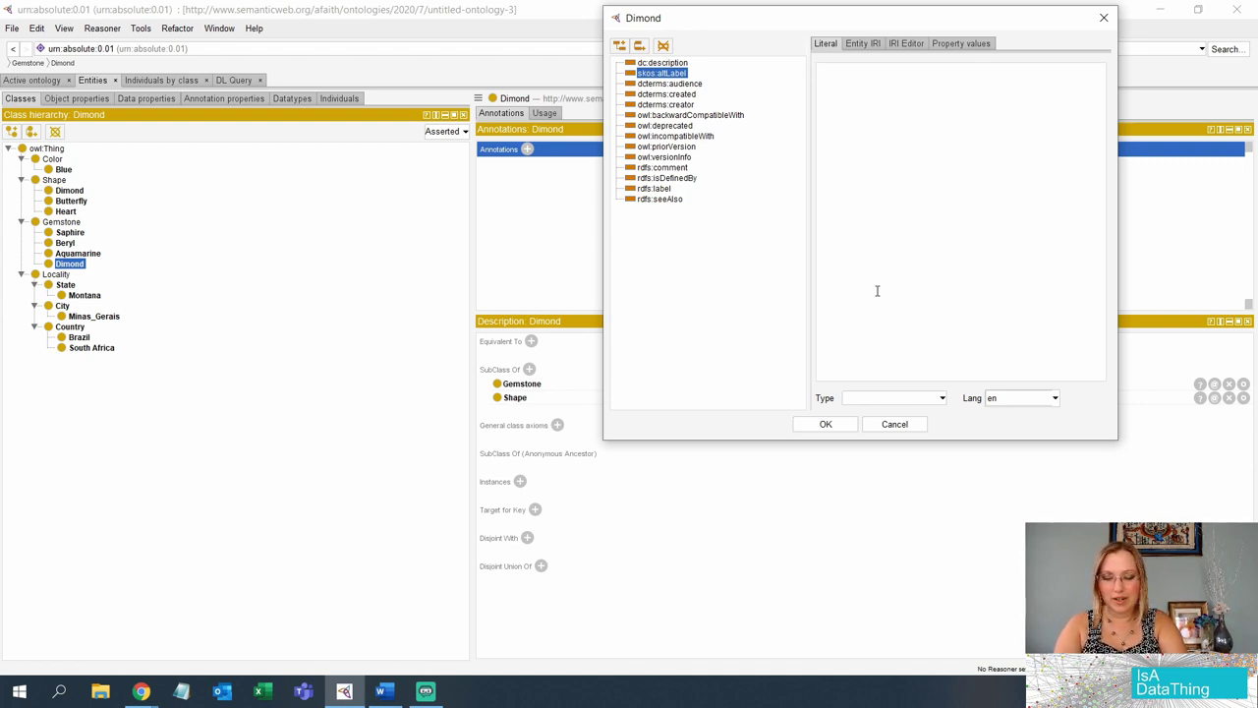
type("Dirls")
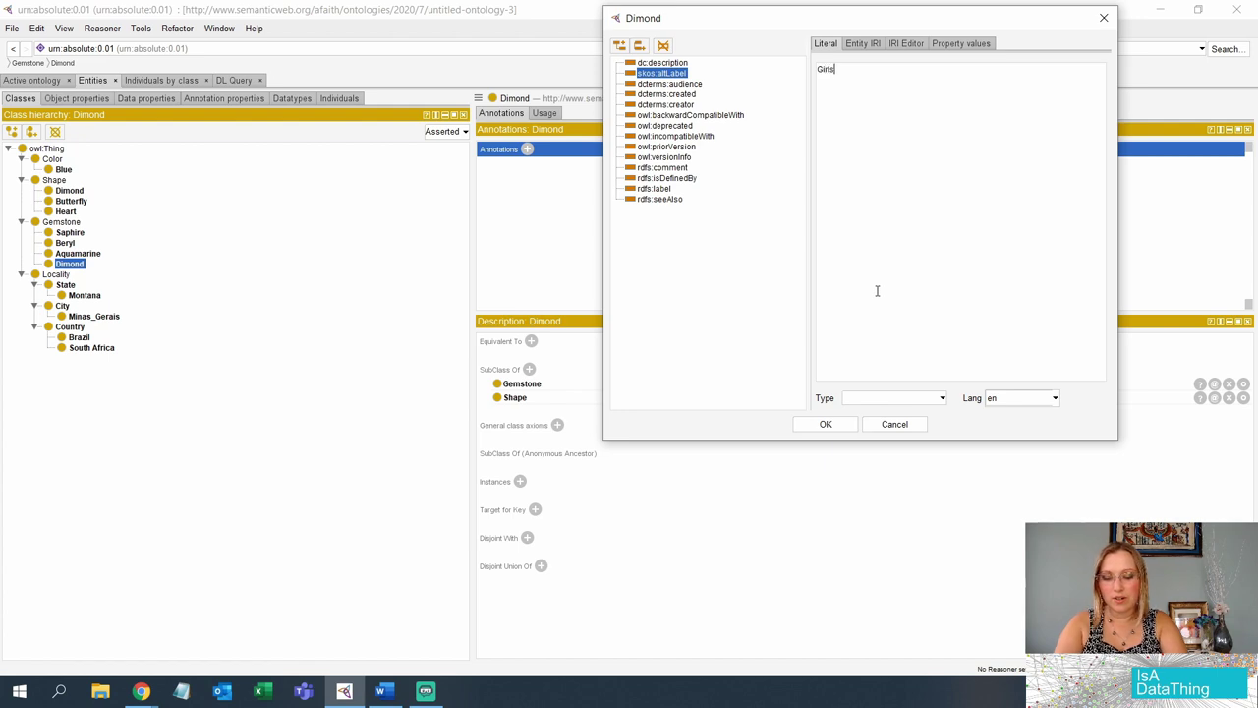
type(" best friend")
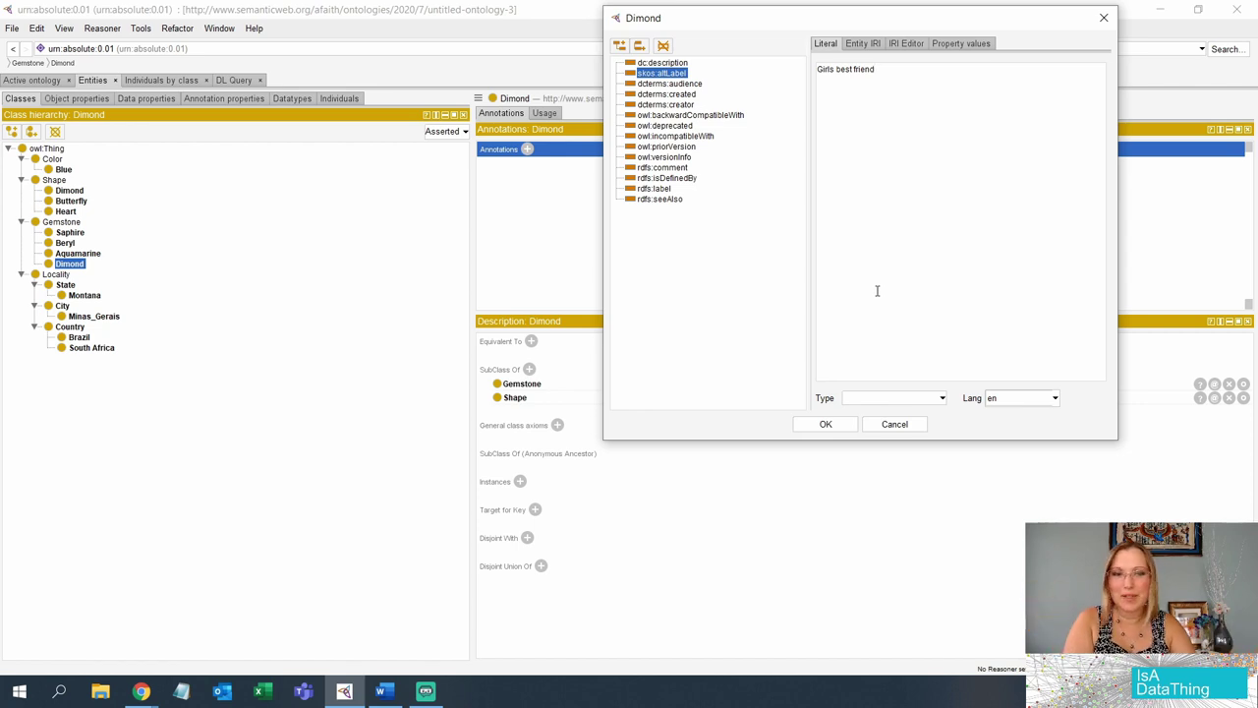
left_click(821, 424)
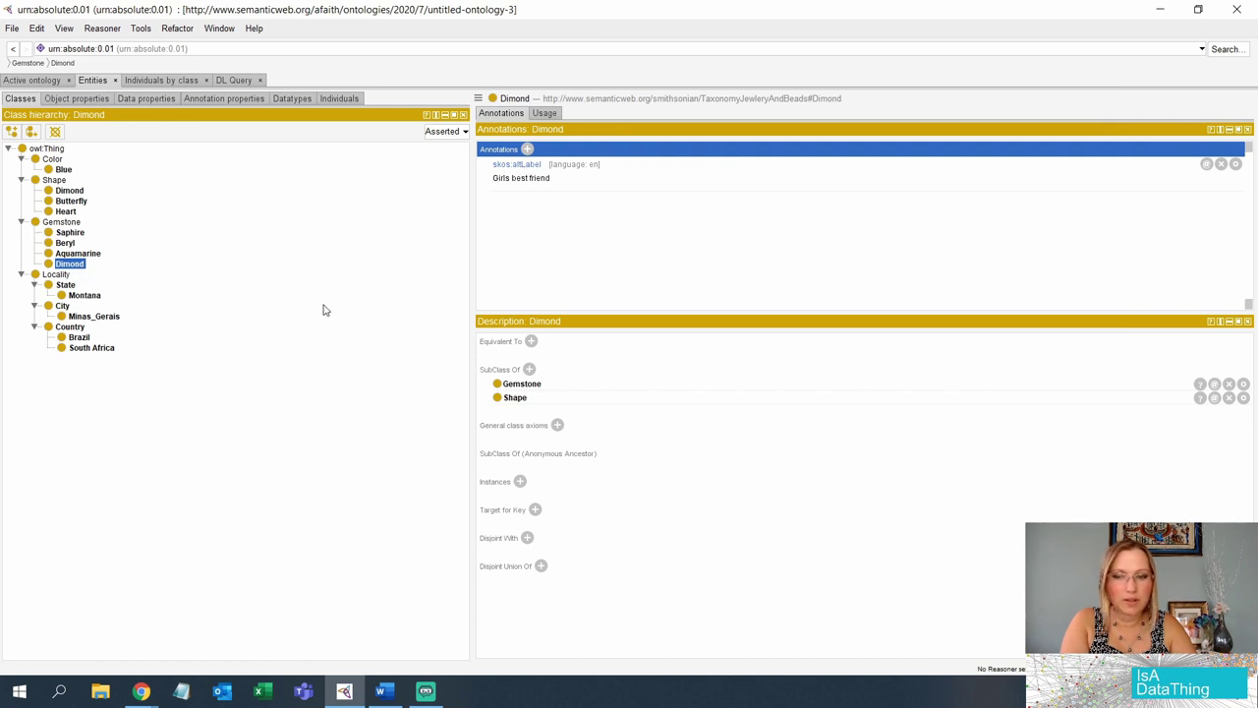
left_click(70, 191)
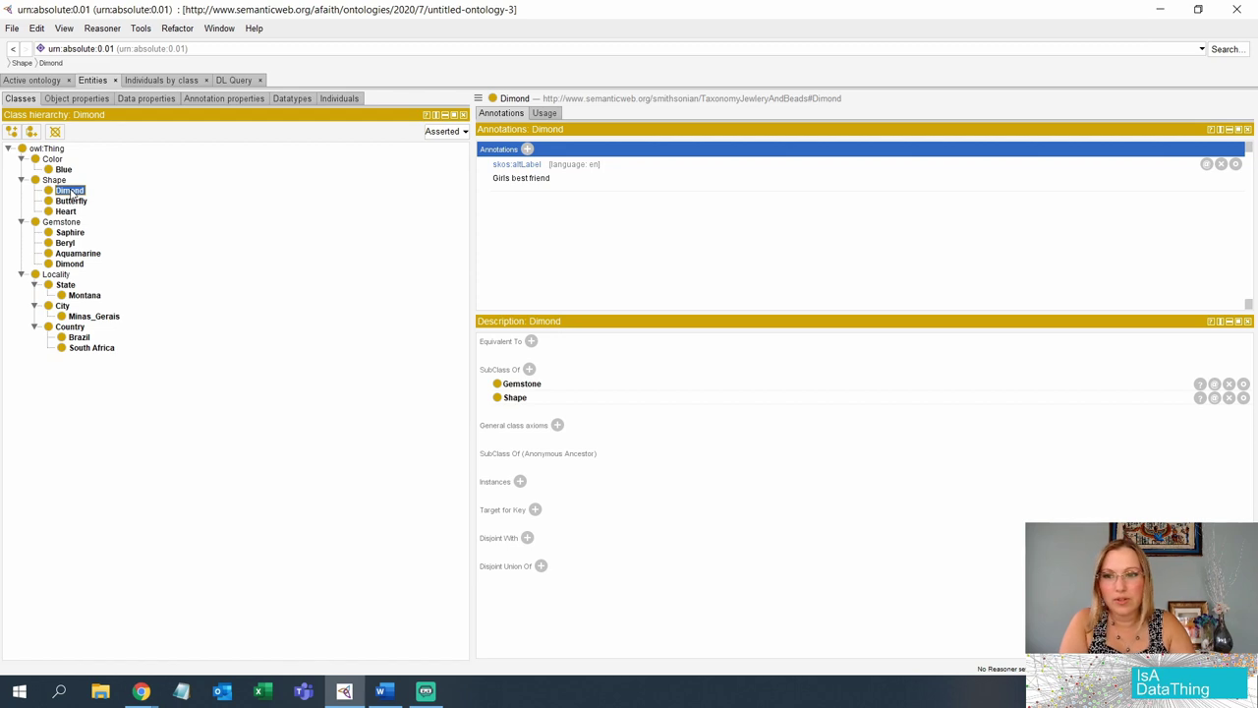
Step: Add Color as an extra superclass of both Saphire and Aquamarine
left_click(69, 233)
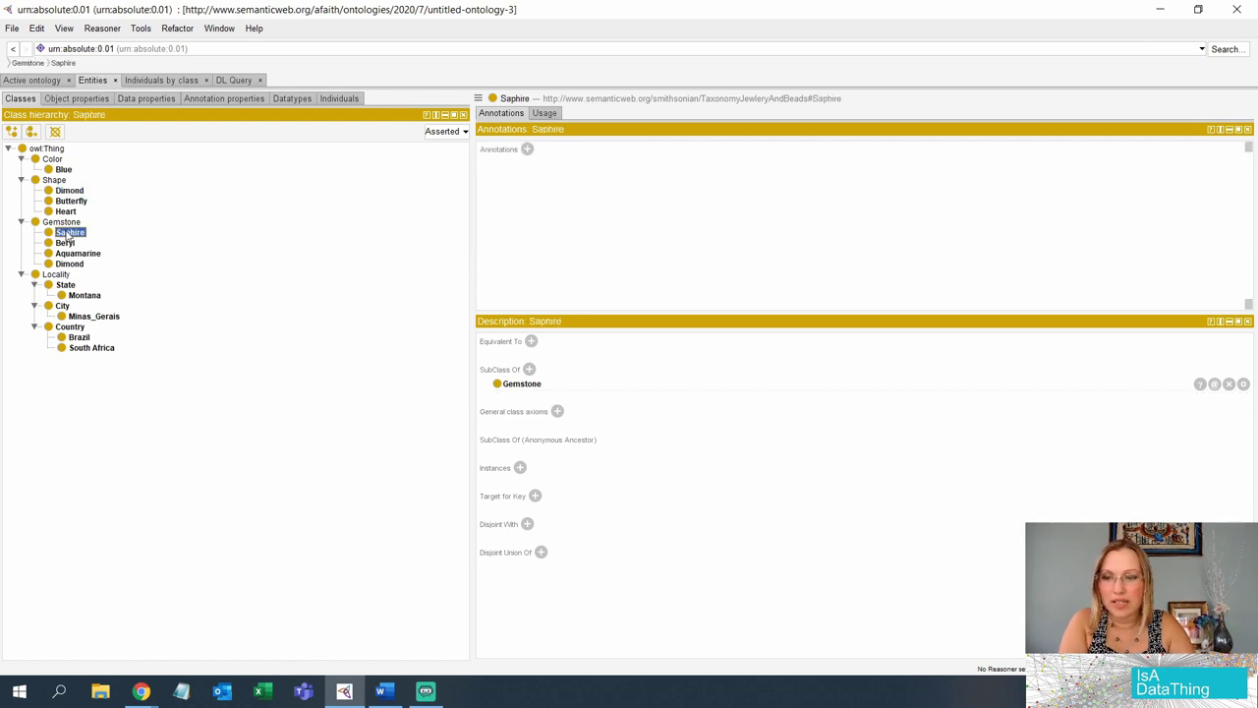
left_click(529, 370)
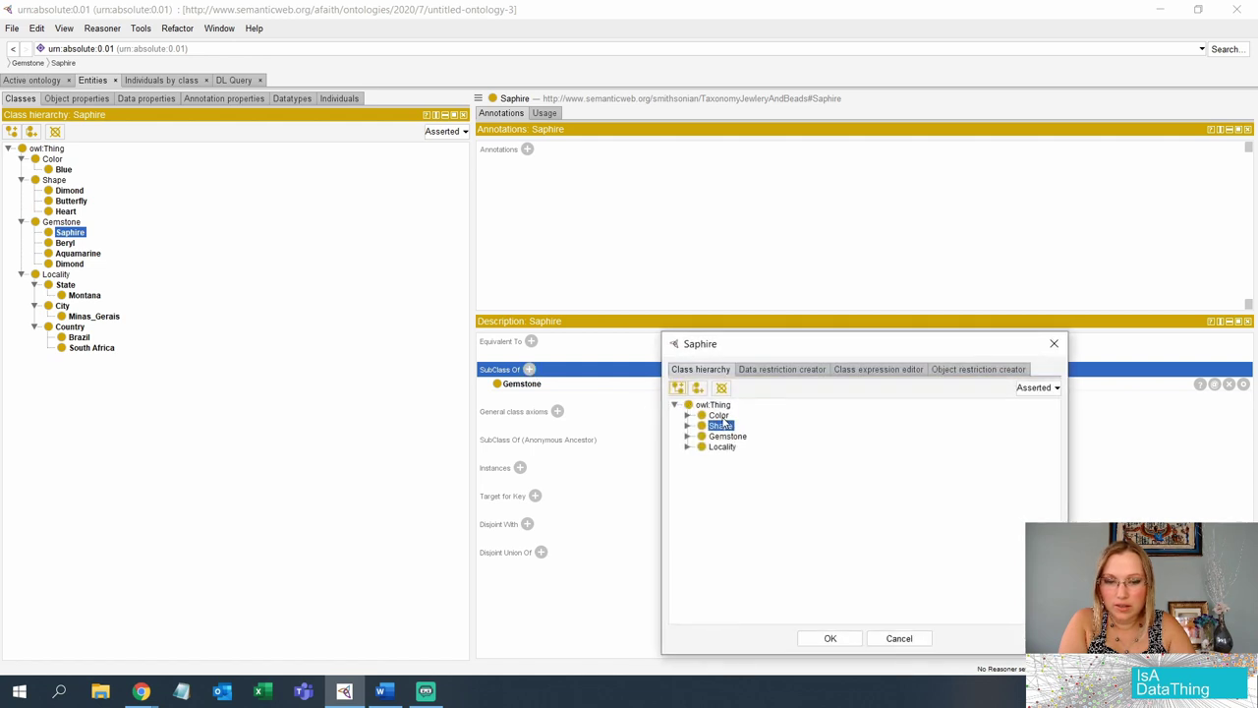
left_click(831, 638)
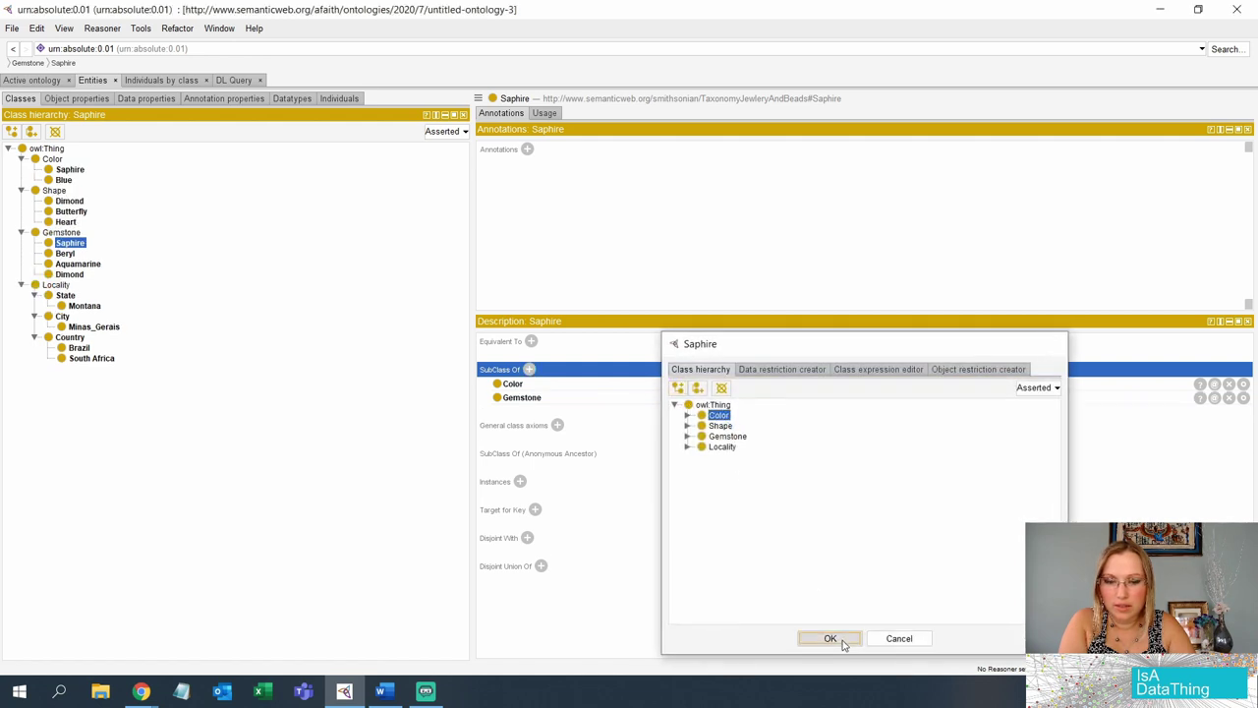
left_click(76, 264)
left_click(529, 369)
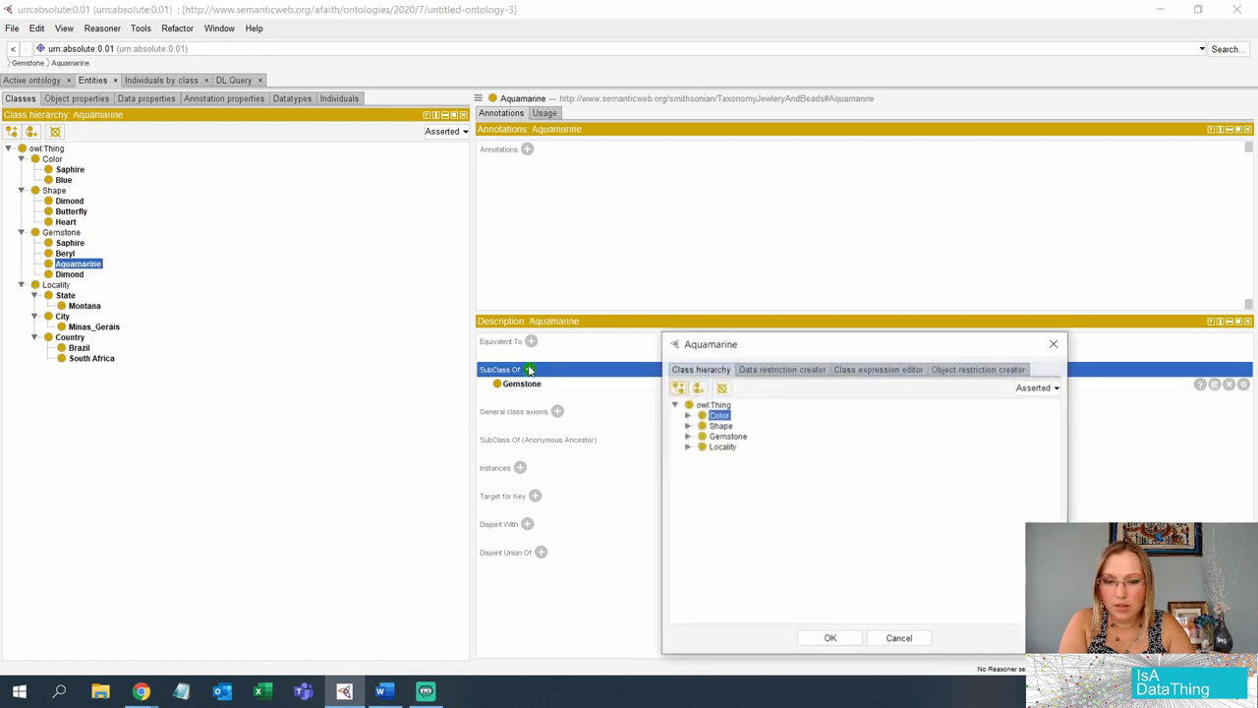
left_click(831, 638)
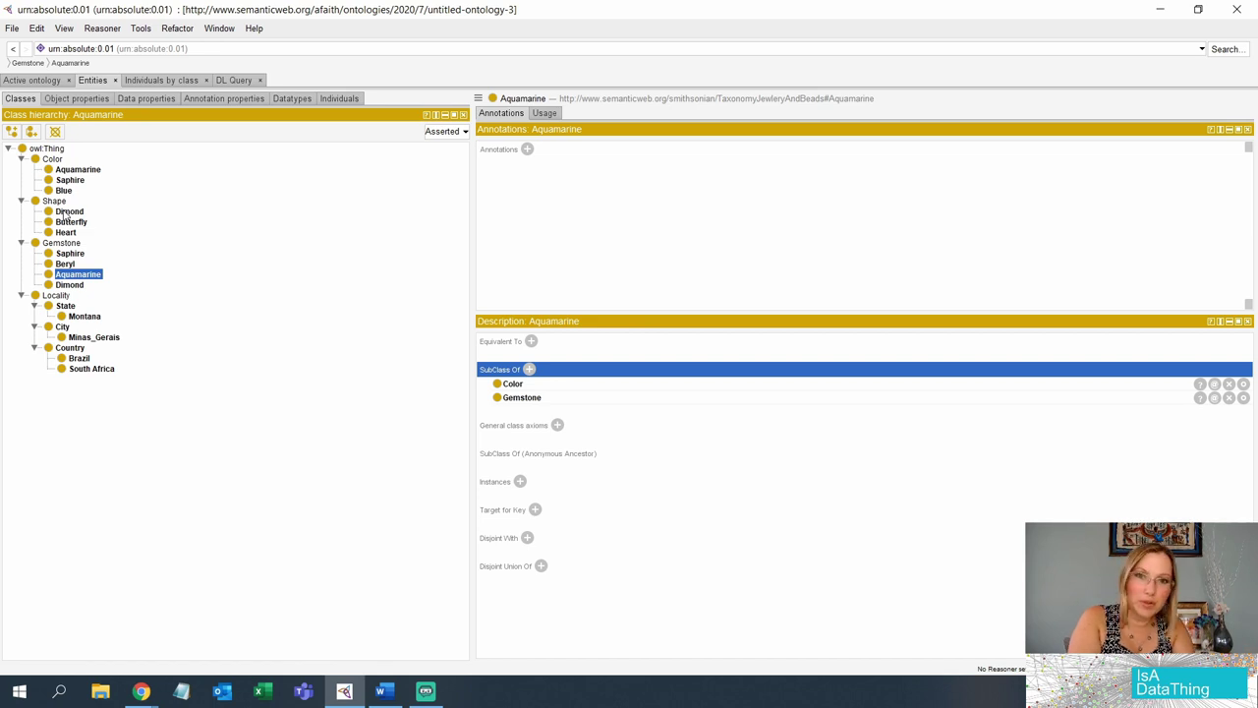
Step: Switch with Alt+Tab to Chrome showing the Conchita Montana Sapphire Butterfly page
key("alt+Tab")
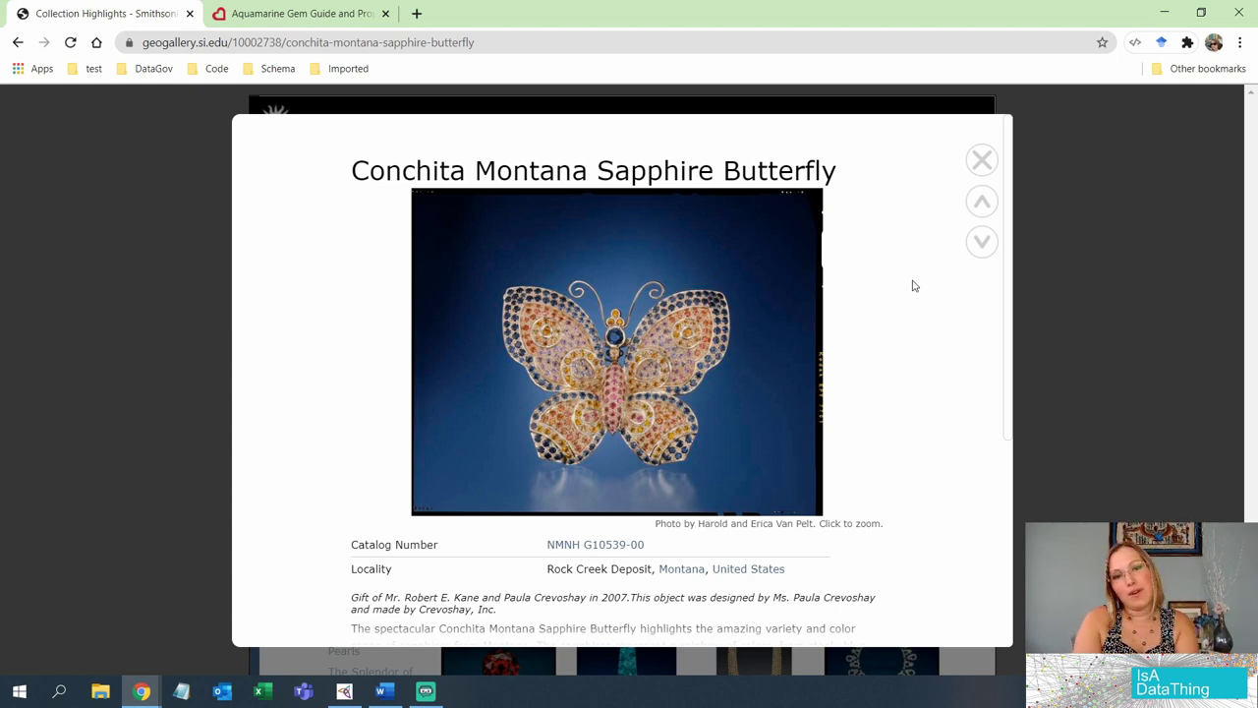
Step: Switch from Chrome back to Protégé, where Rock_Creek now sits under City
key("alt+Tab")
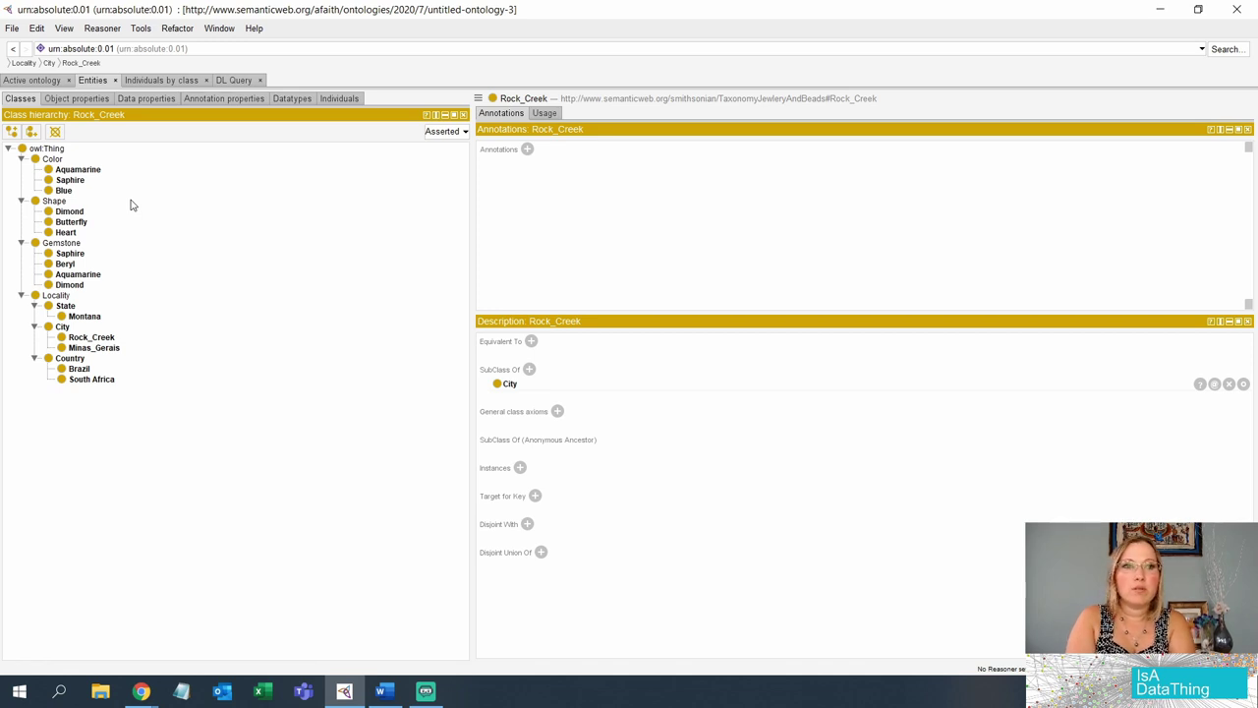
Step: Annotate the Blue class with skos:altLabel 'Azure' tagged with language es
left_click(63, 189)
left_click(527, 148)
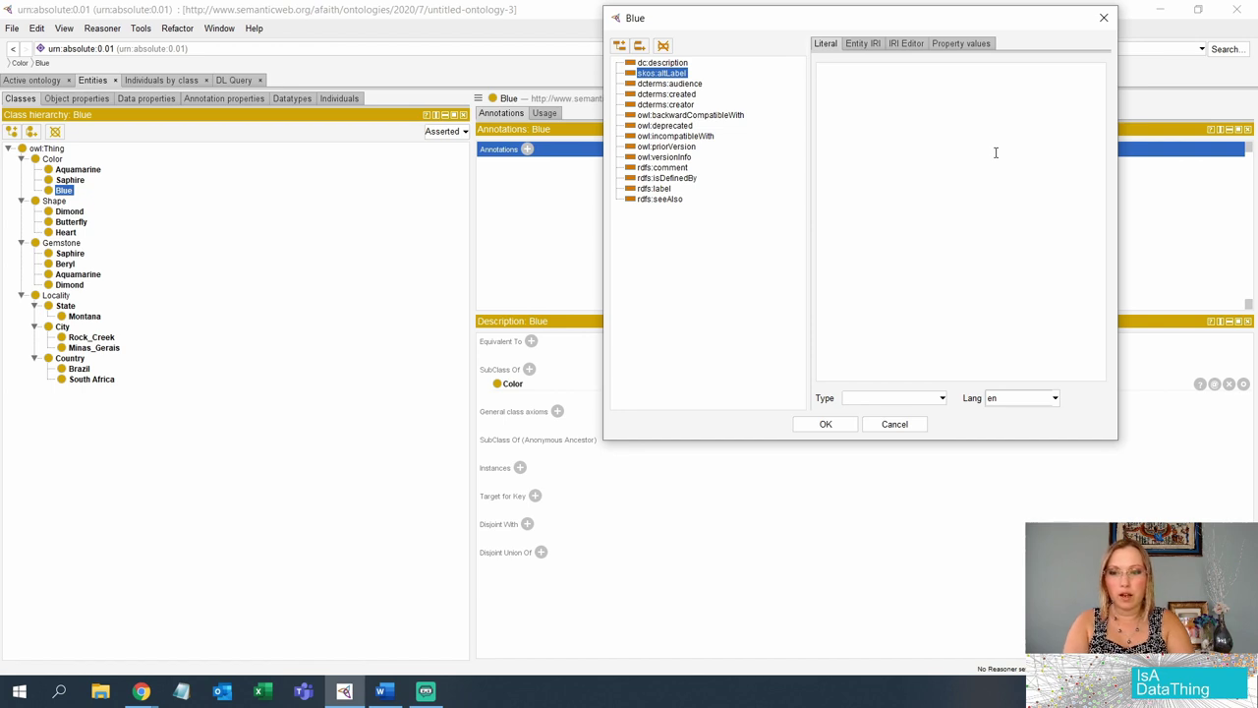
type("A")
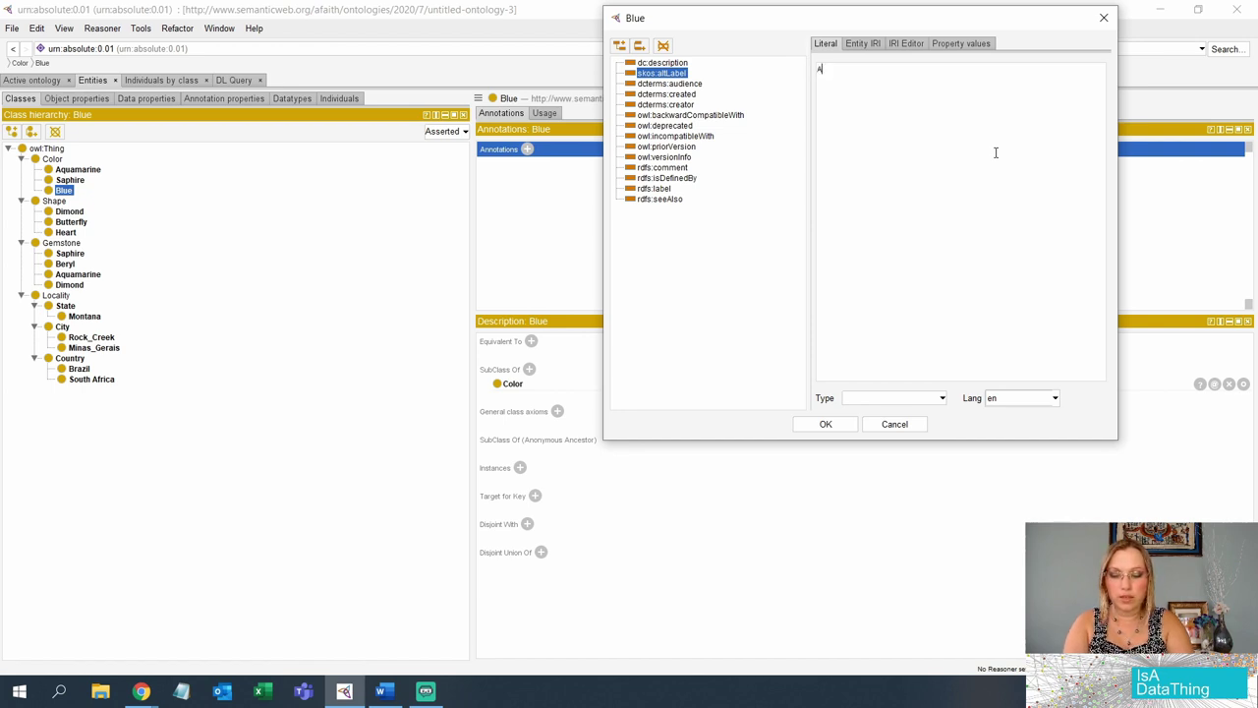
type("zure")
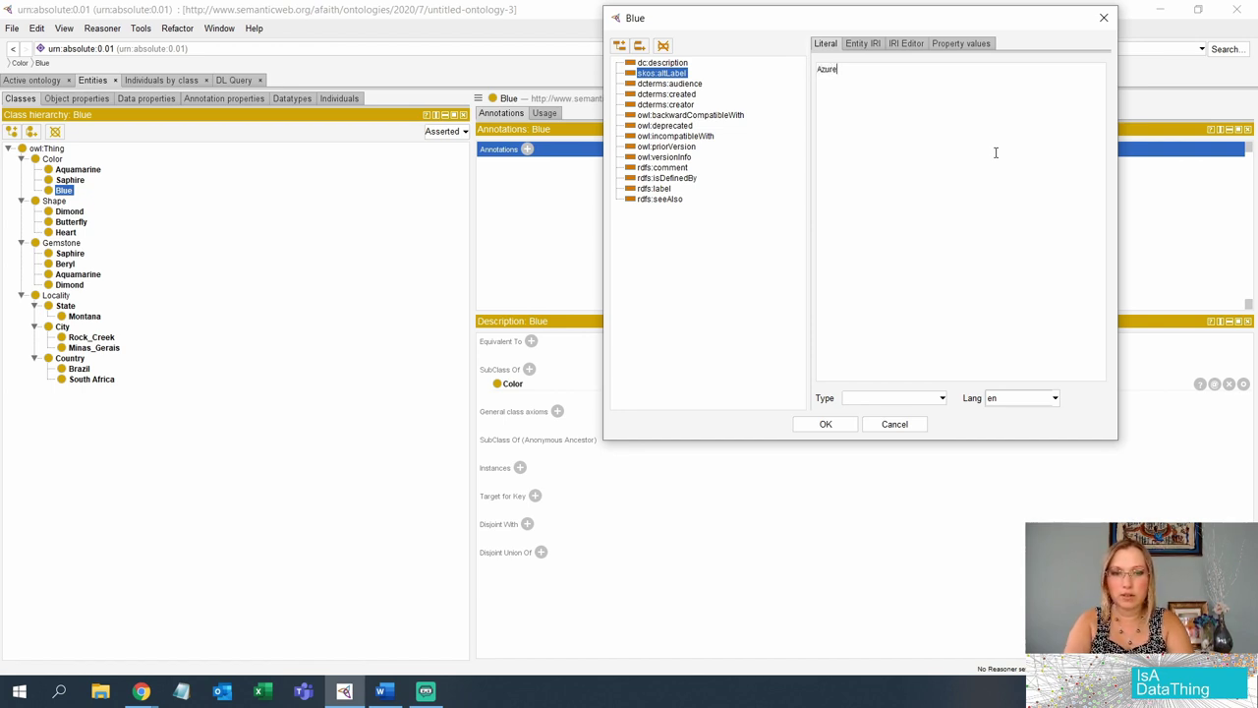
left_click(1049, 402)
left_click(1055, 398)
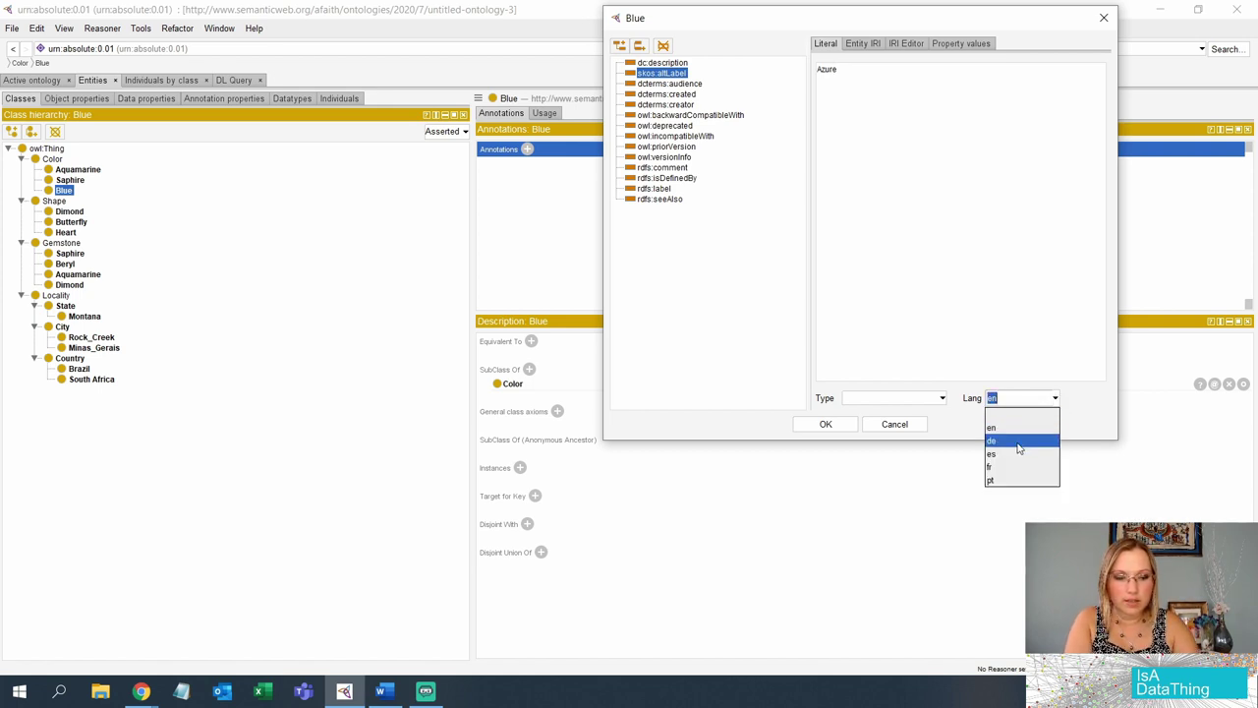
left_click(1014, 457)
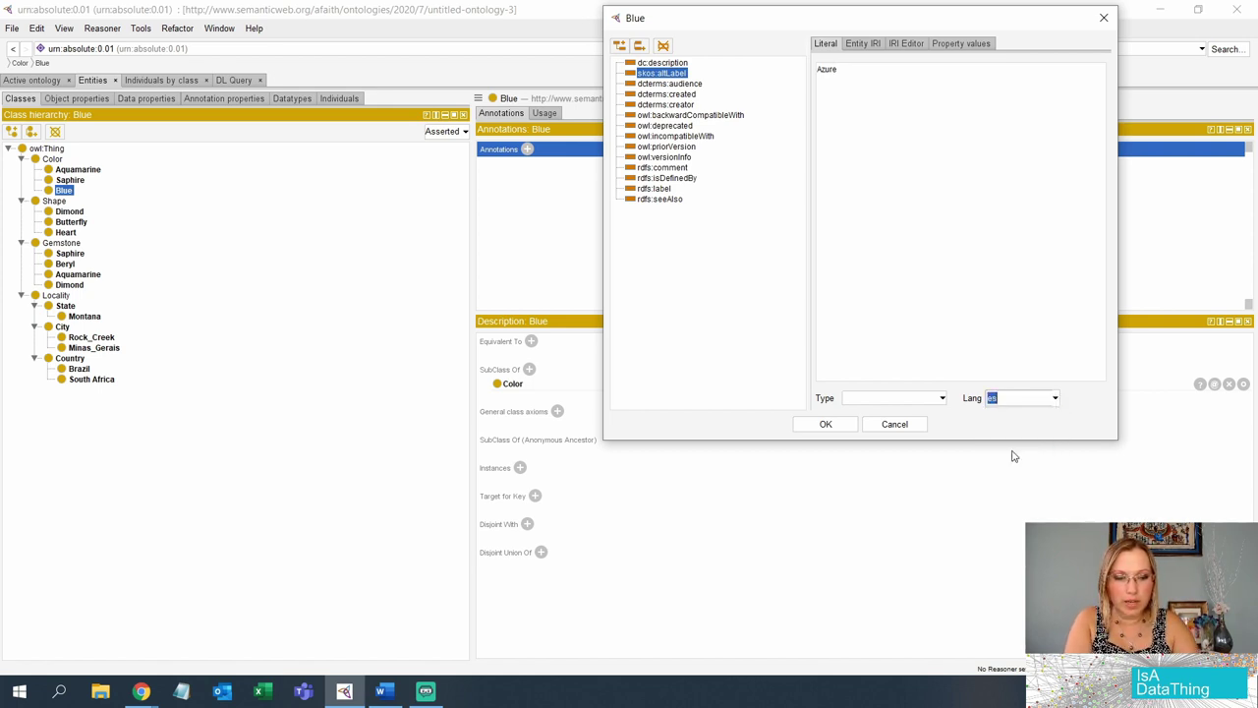
left_click(826, 424)
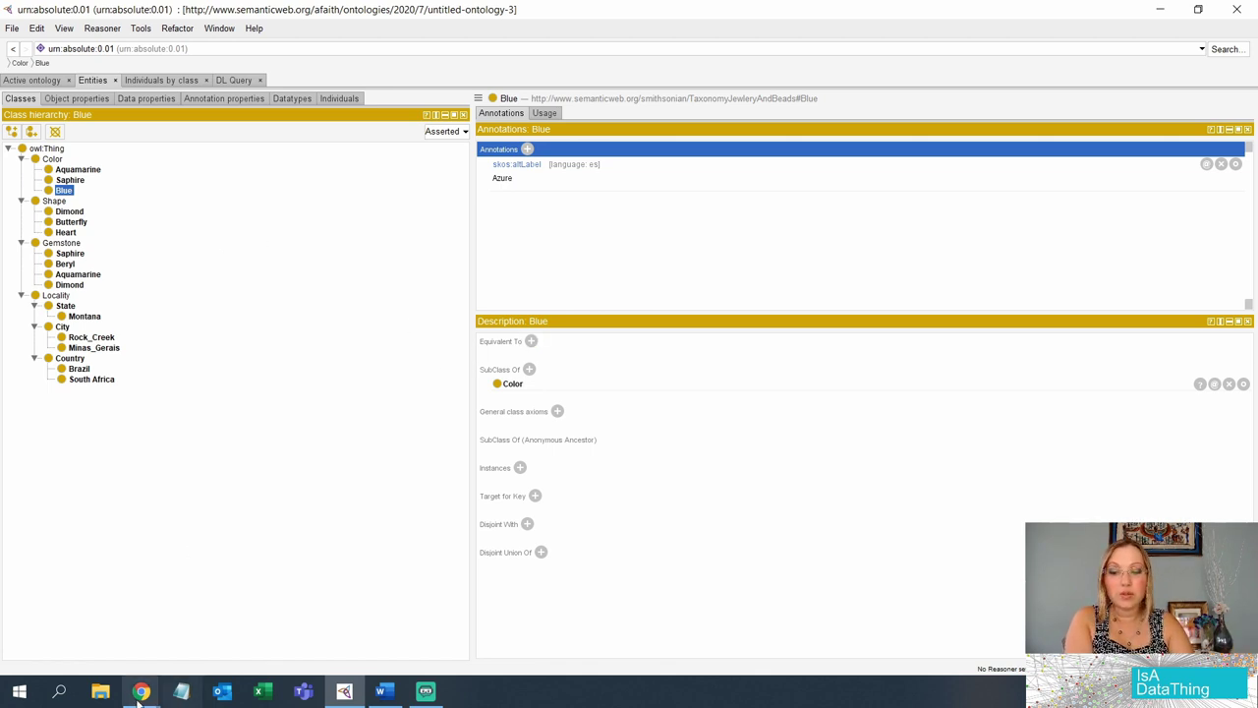
Step: Bring up the Smithsonian butterfly page, close its detail view and scroll down
mouse_move(142, 693)
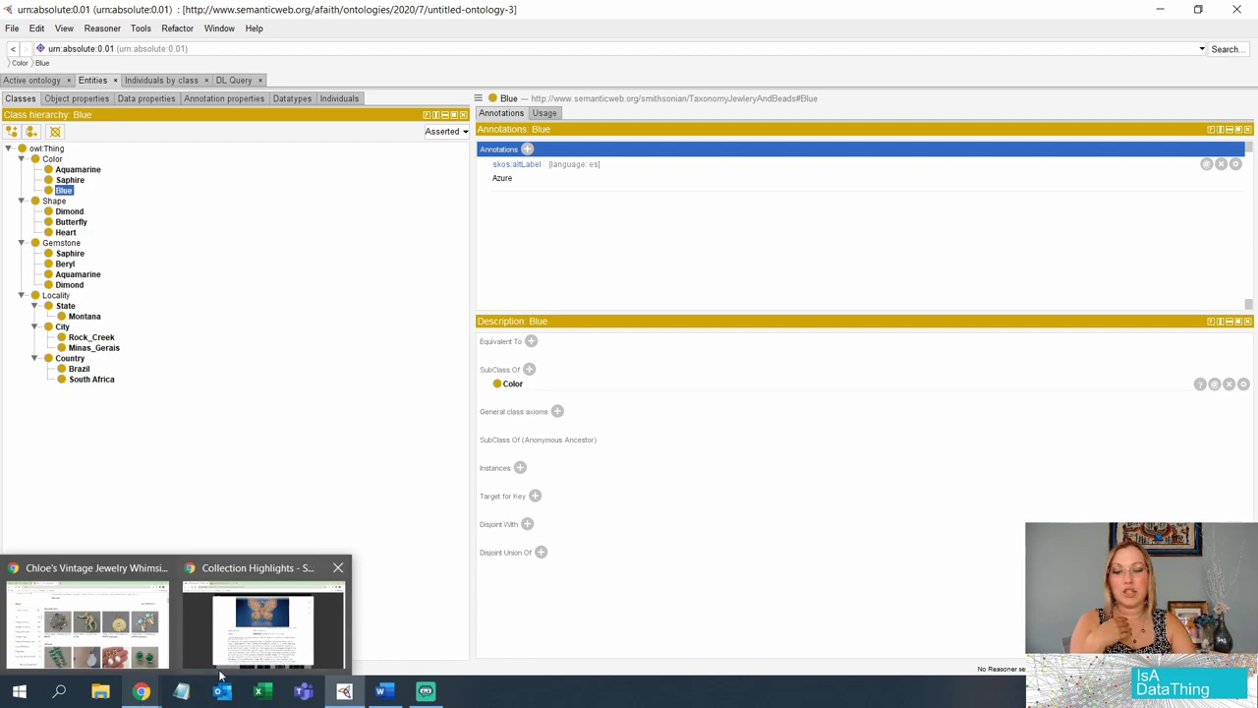
left_click(263, 624)
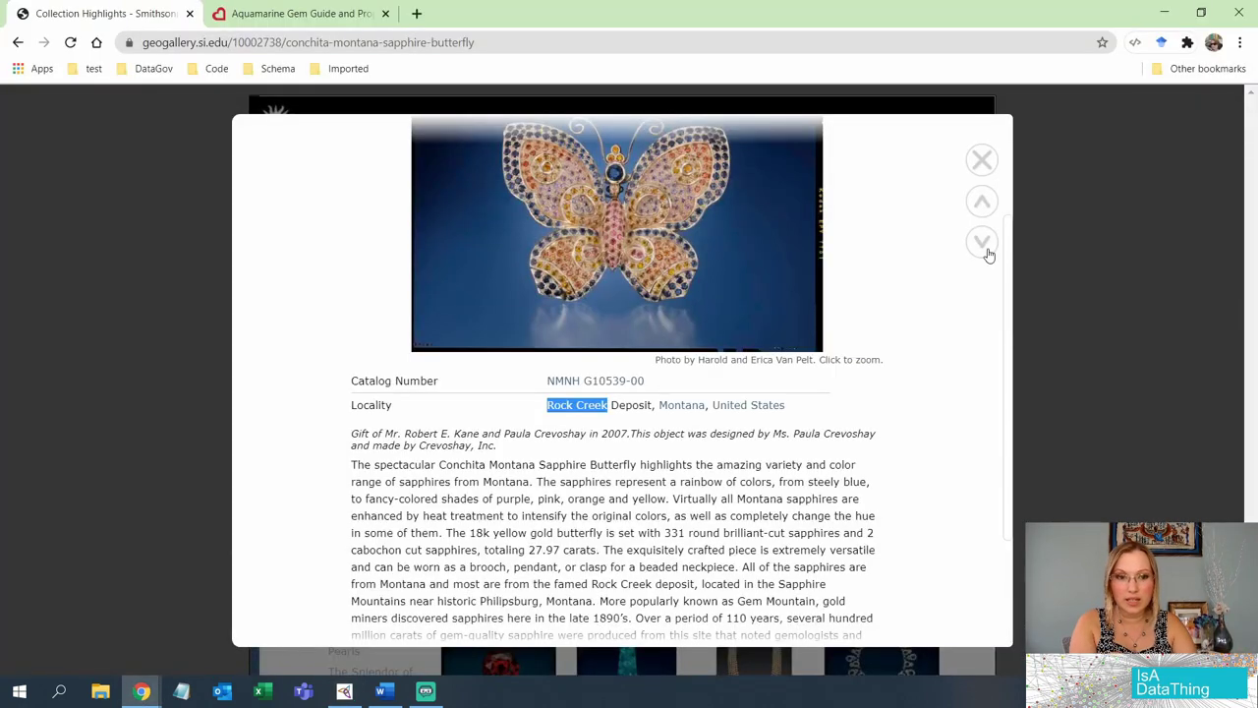
left_click(976, 163)
scroll(724, 338, "down", 2)
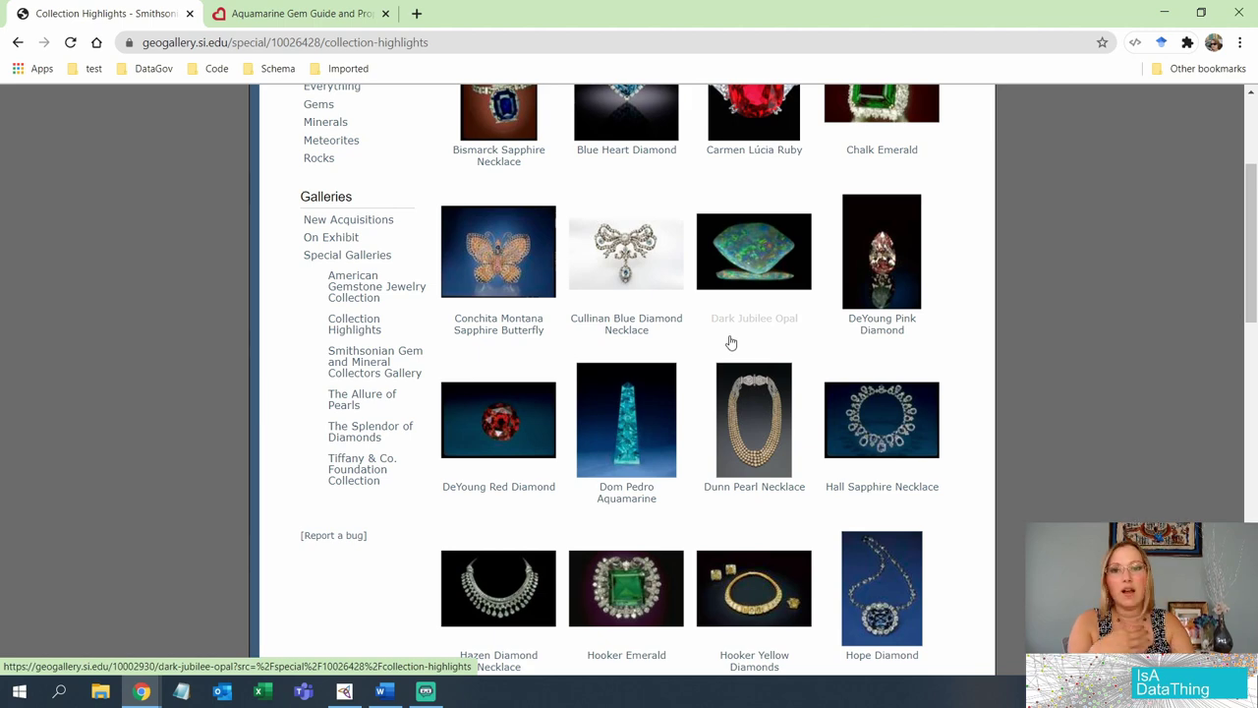
Step: Scroll the Aquamarine Gem Guide, revisit the Smithsonian collection highlights, then return to Protégé
left_click(309, 12)
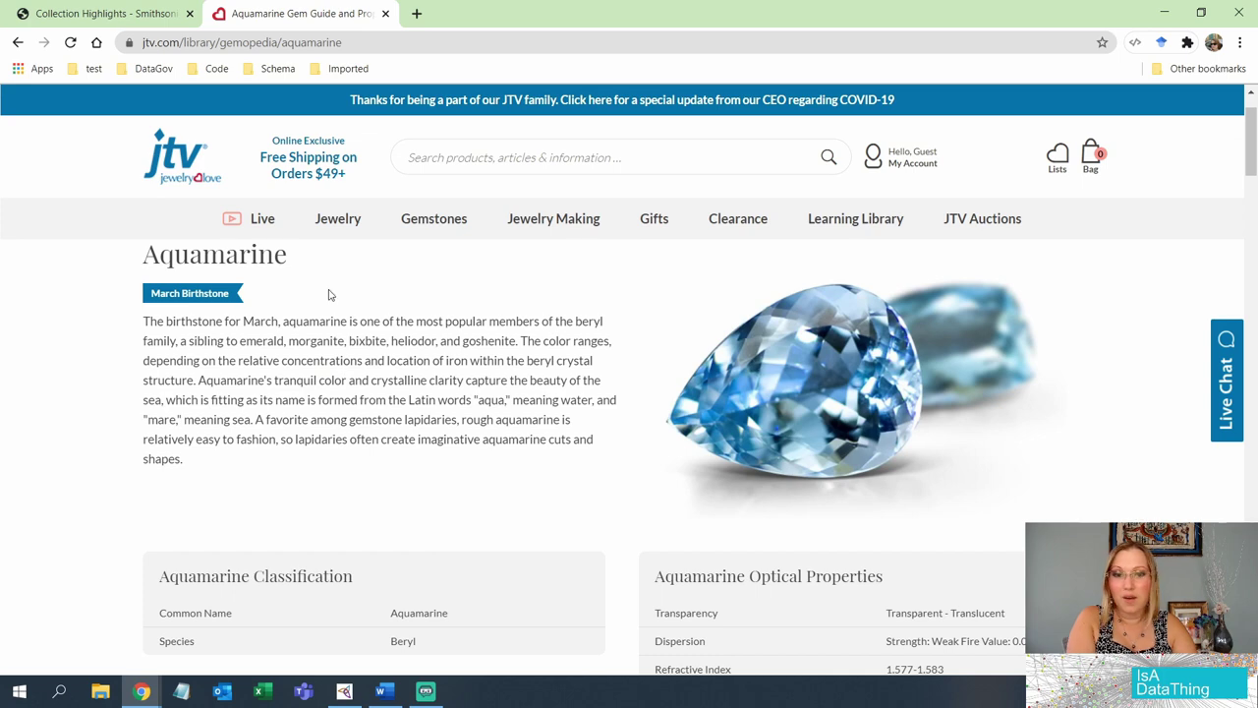
scroll(578, 354, "down", 1)
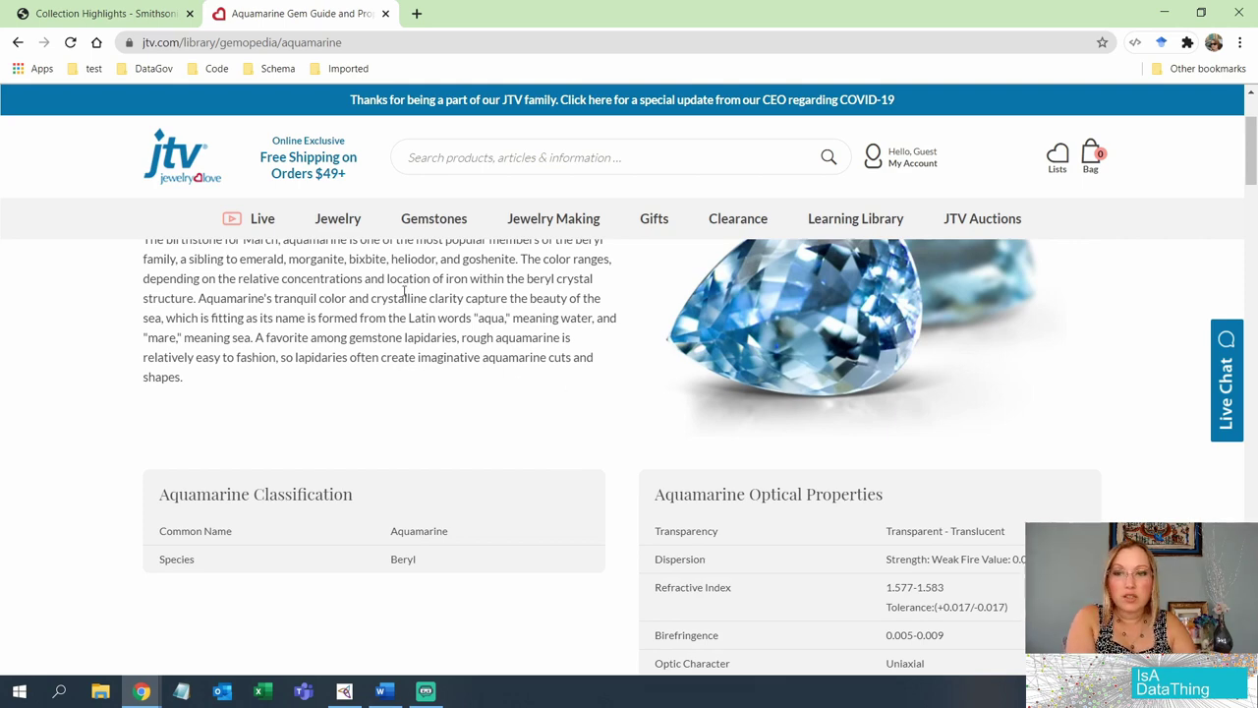
left_click(116, 18)
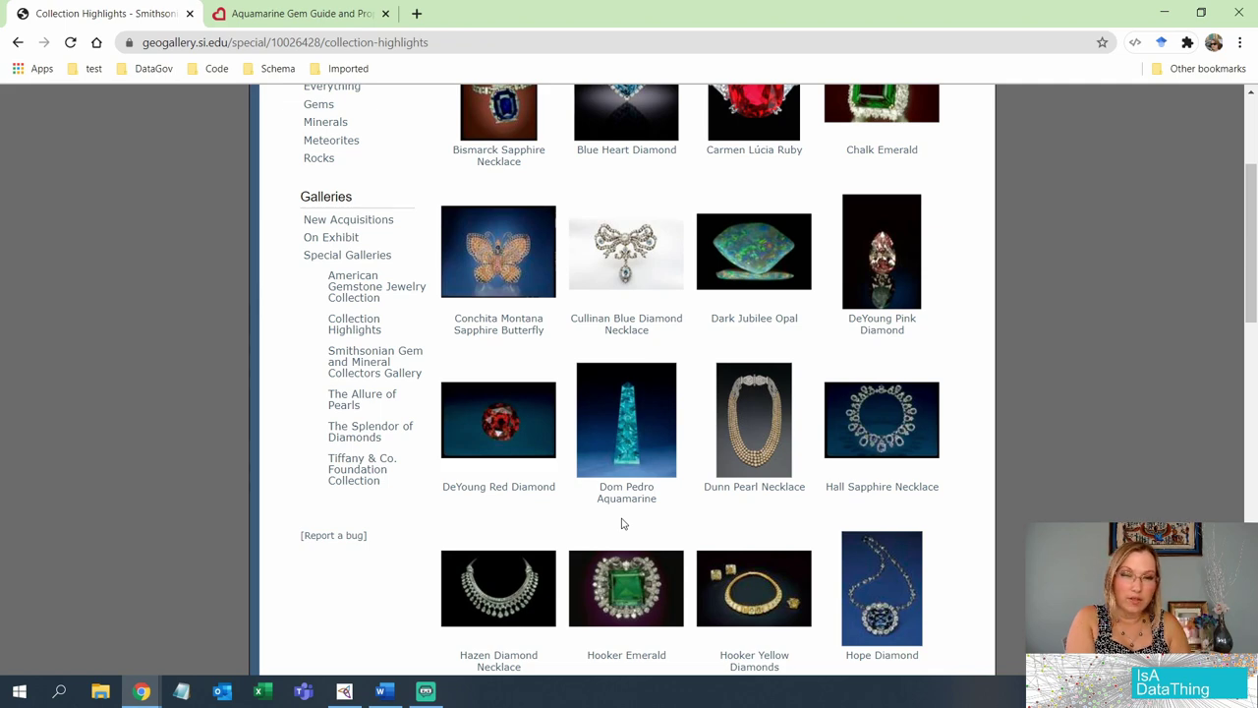
left_click(344, 691)
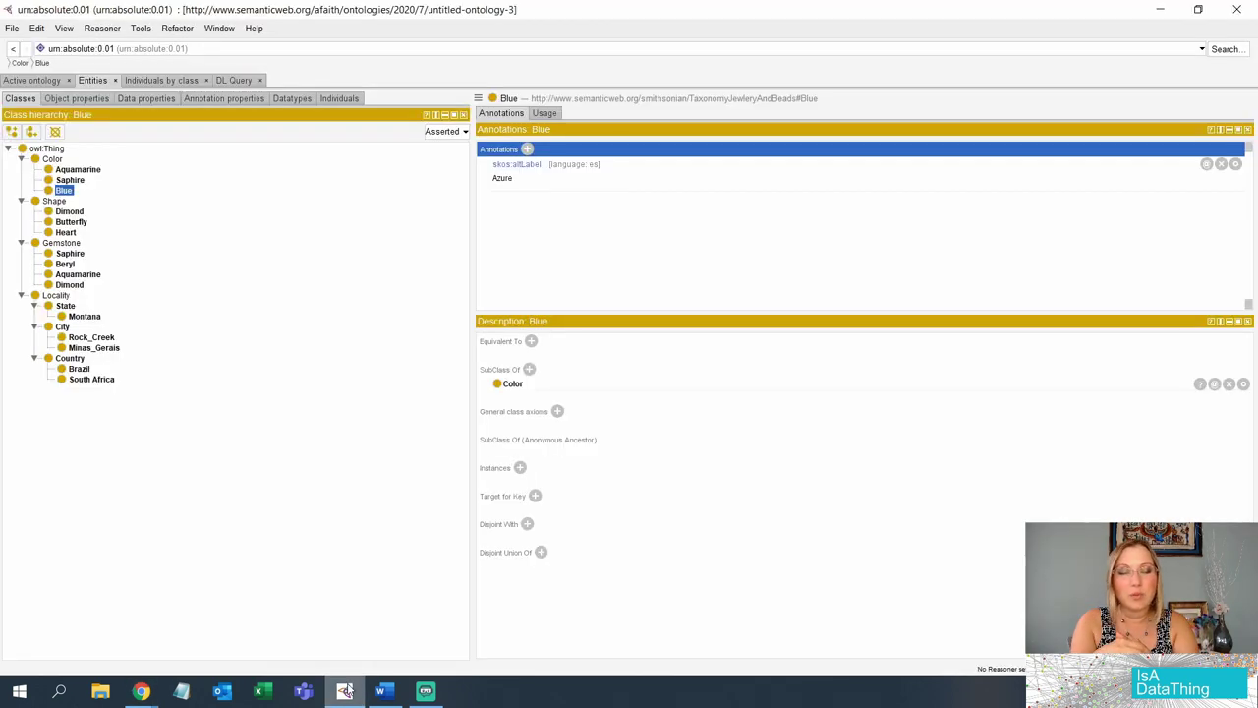